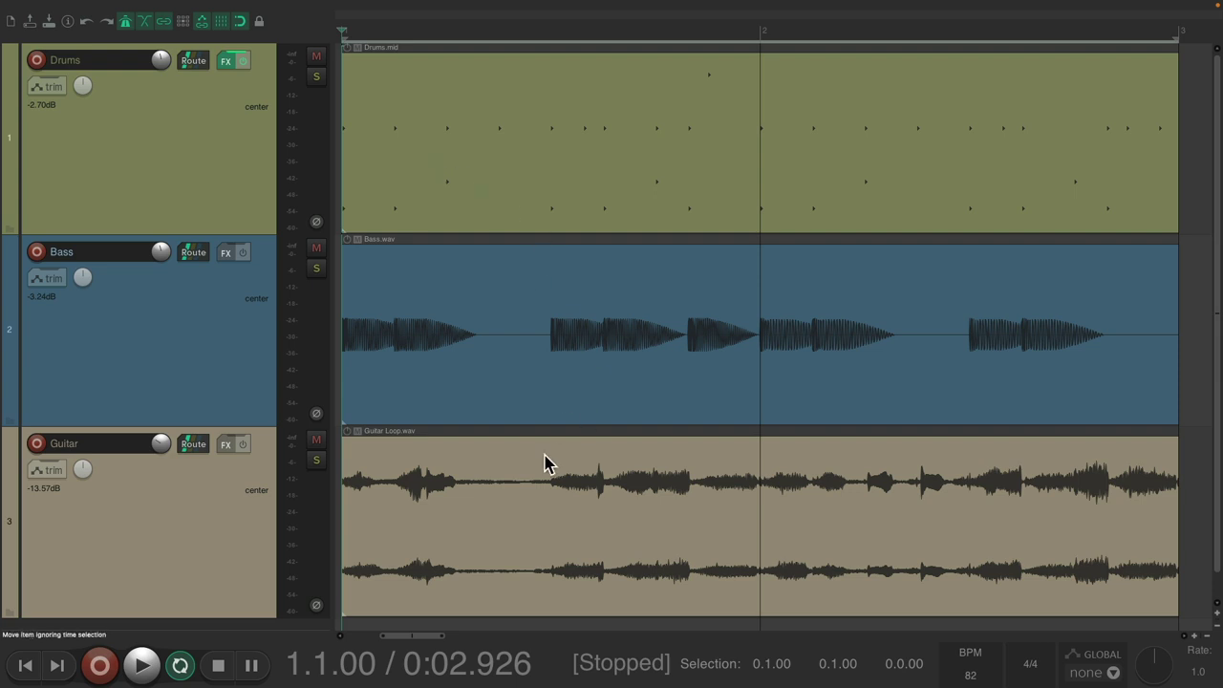
Step: Open the Drums MIDI item and play the drum pattern, then stop it
double_click(453, 103)
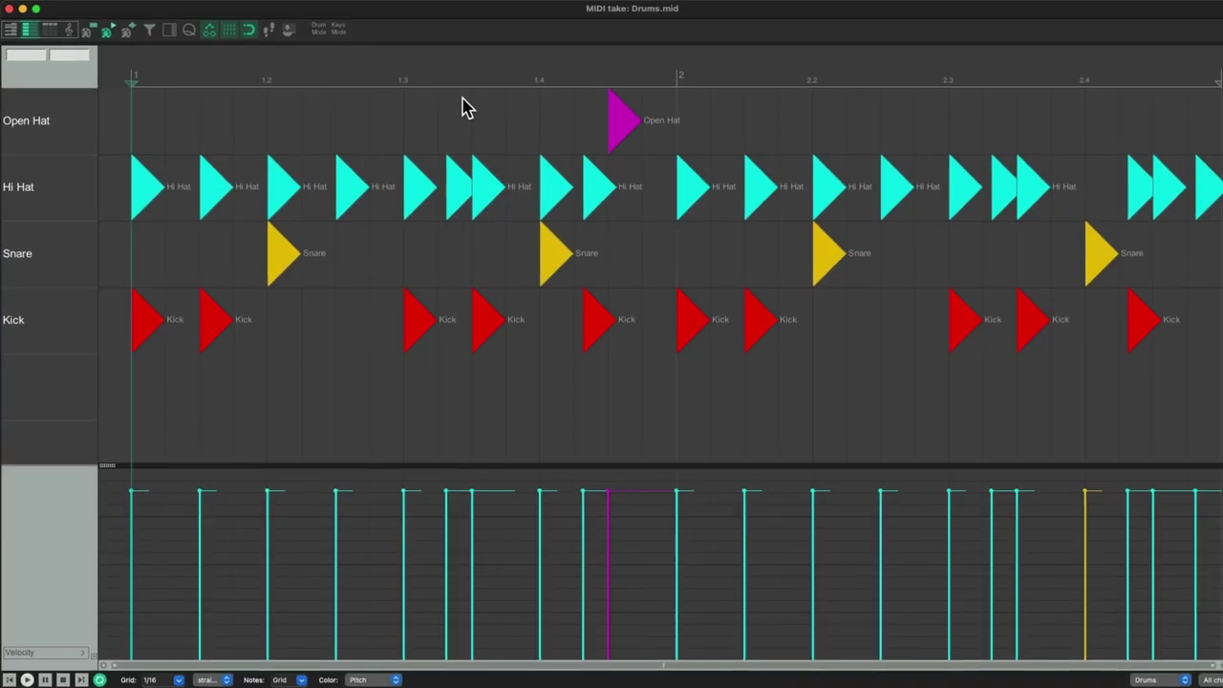
key("space")
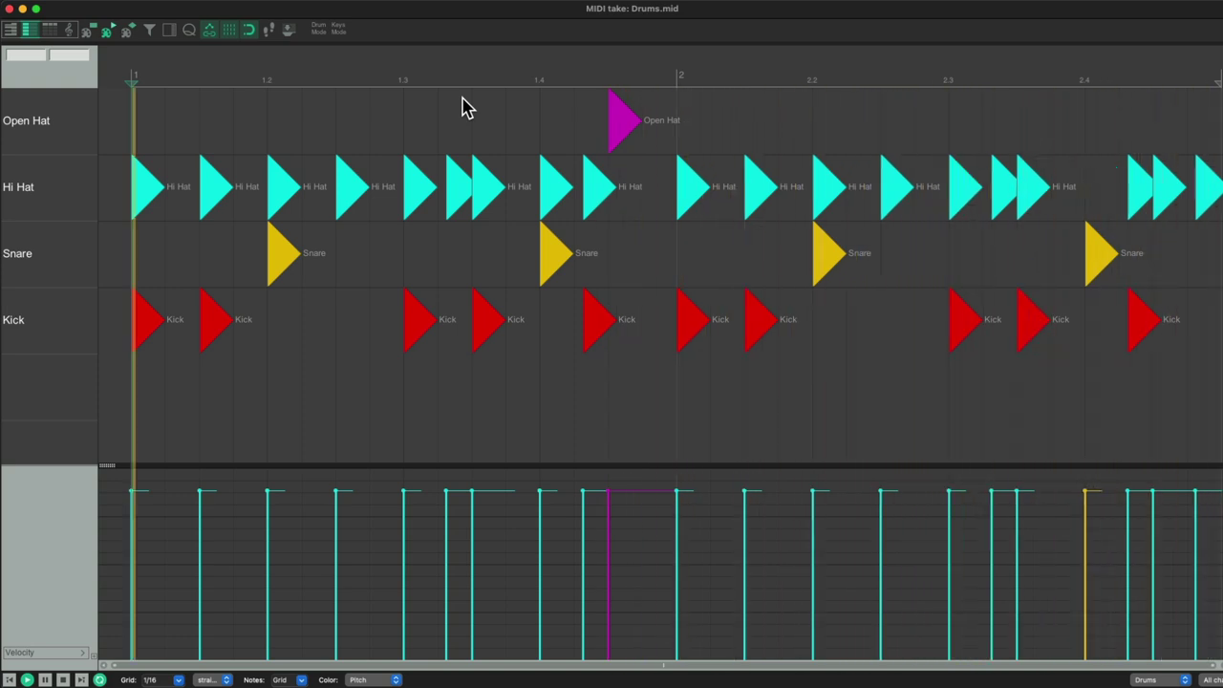
key("space")
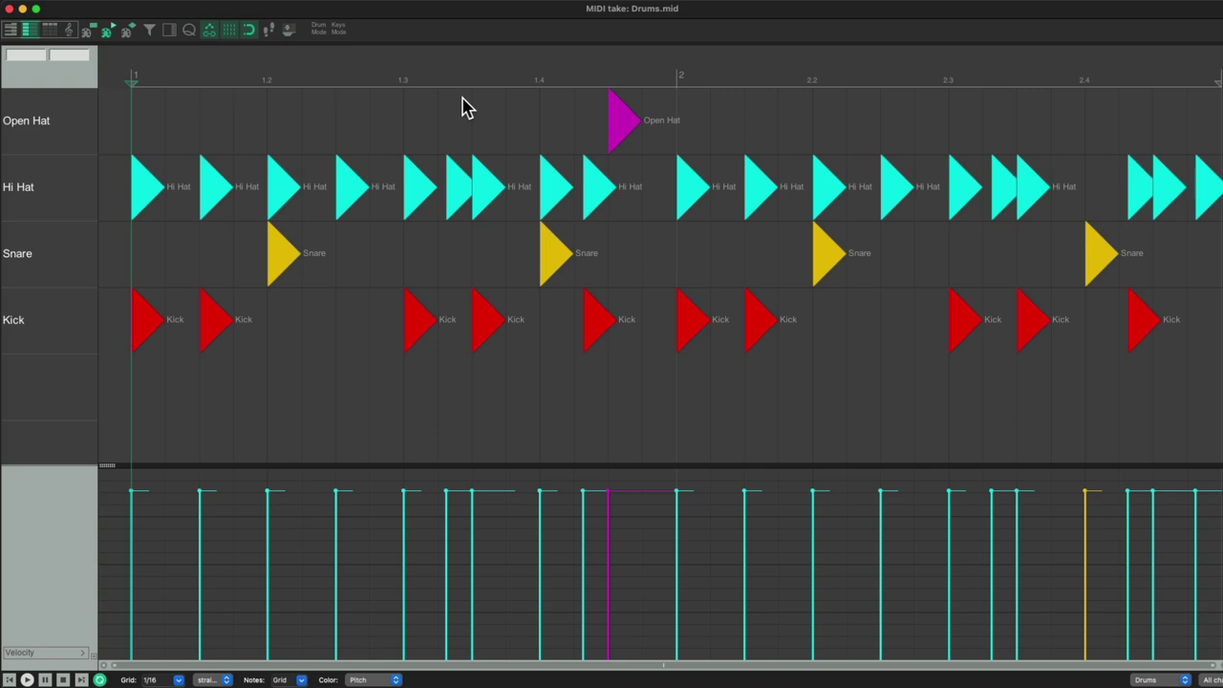
Step: Preview the Kick, Hi Hat and Open Hat drum sounds in the MIDI editor
left_click(73, 318)
left_click(59, 200)
left_click(66, 142)
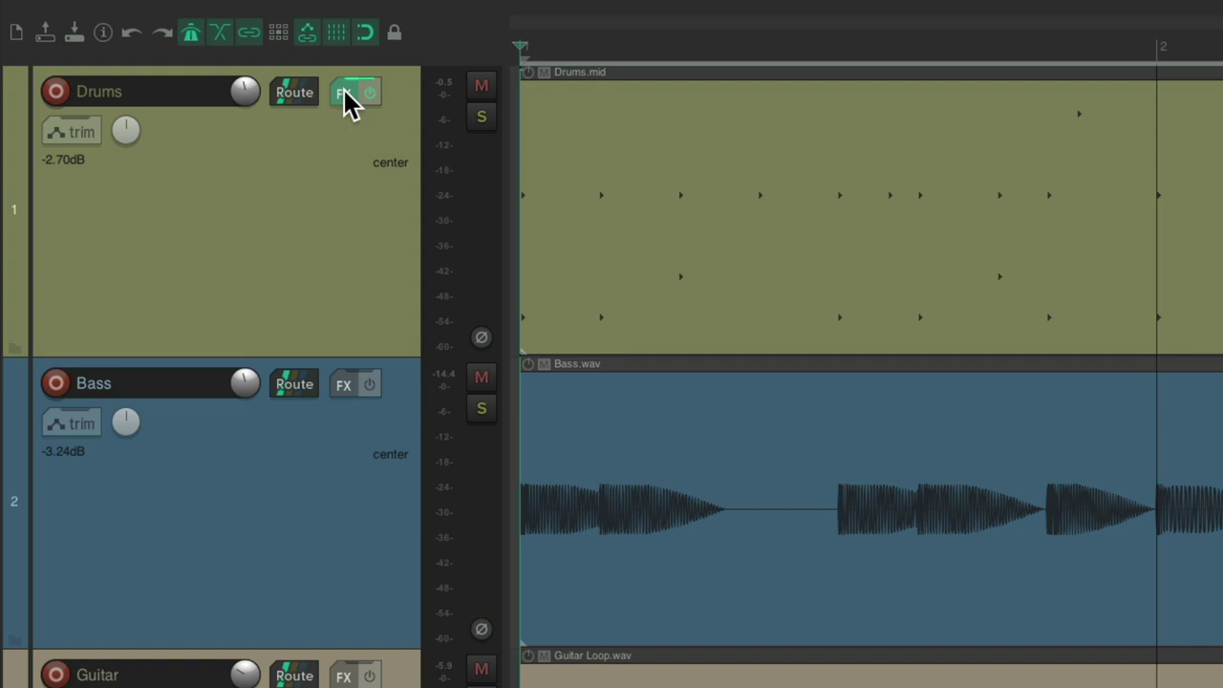
Step: Show the Drums FX chain with Kick, Snare, Hi Hat and Open Hat samplers, and play the song briefly
left_click(227, 61)
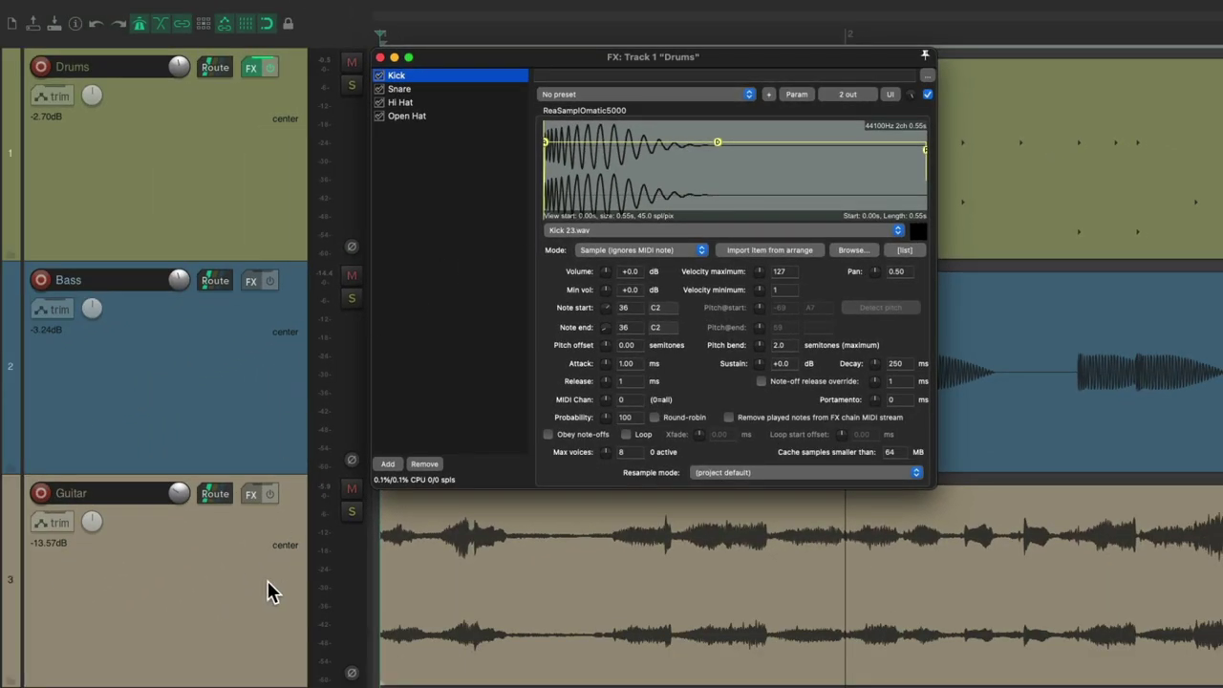
key("space")
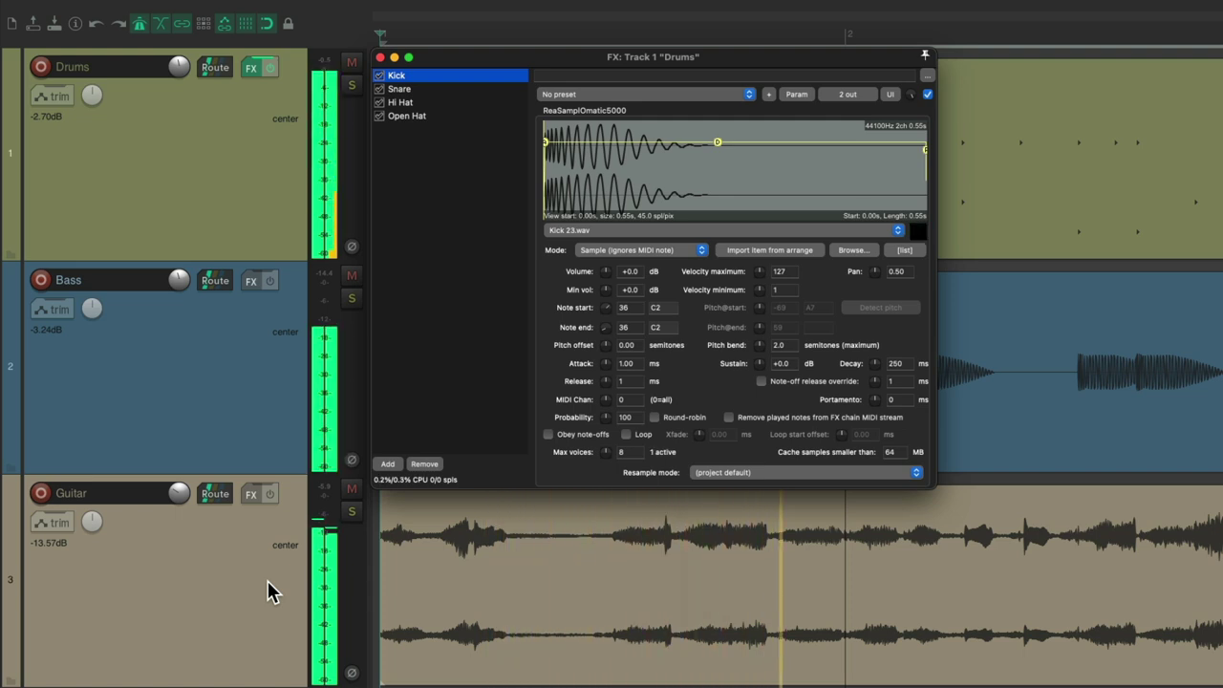
key("space")
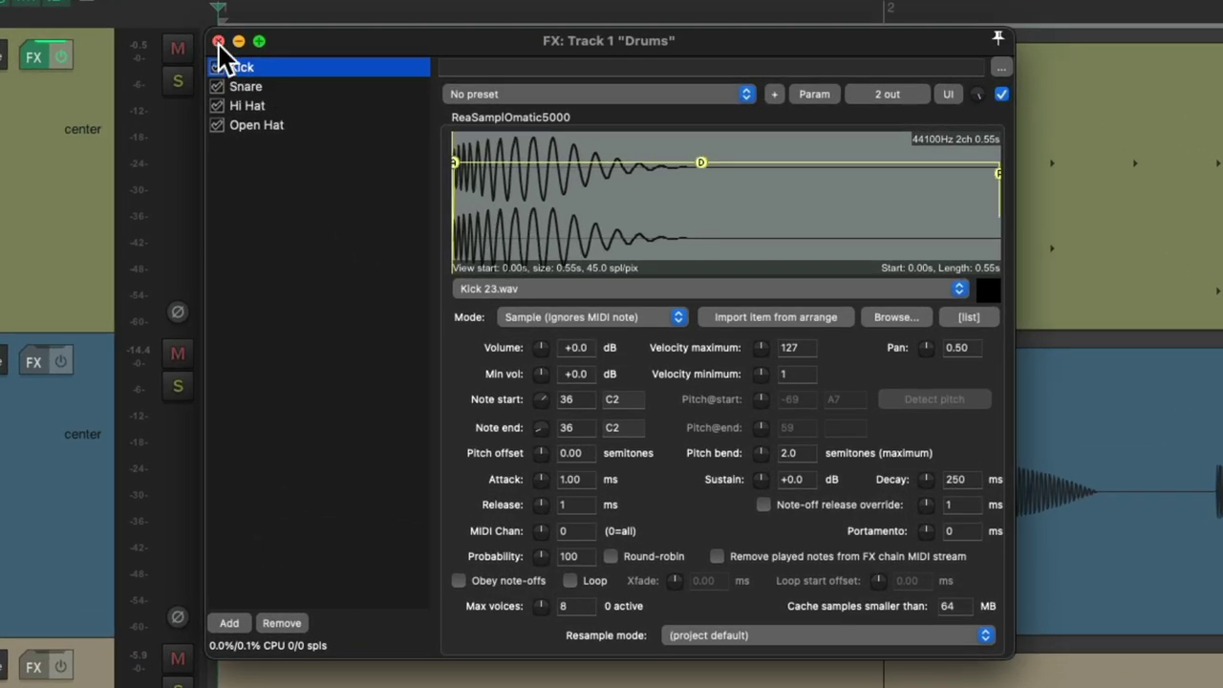
Step: Close the Drums FX chain and open the Media Explorer from the View menu
left_click(379, 56)
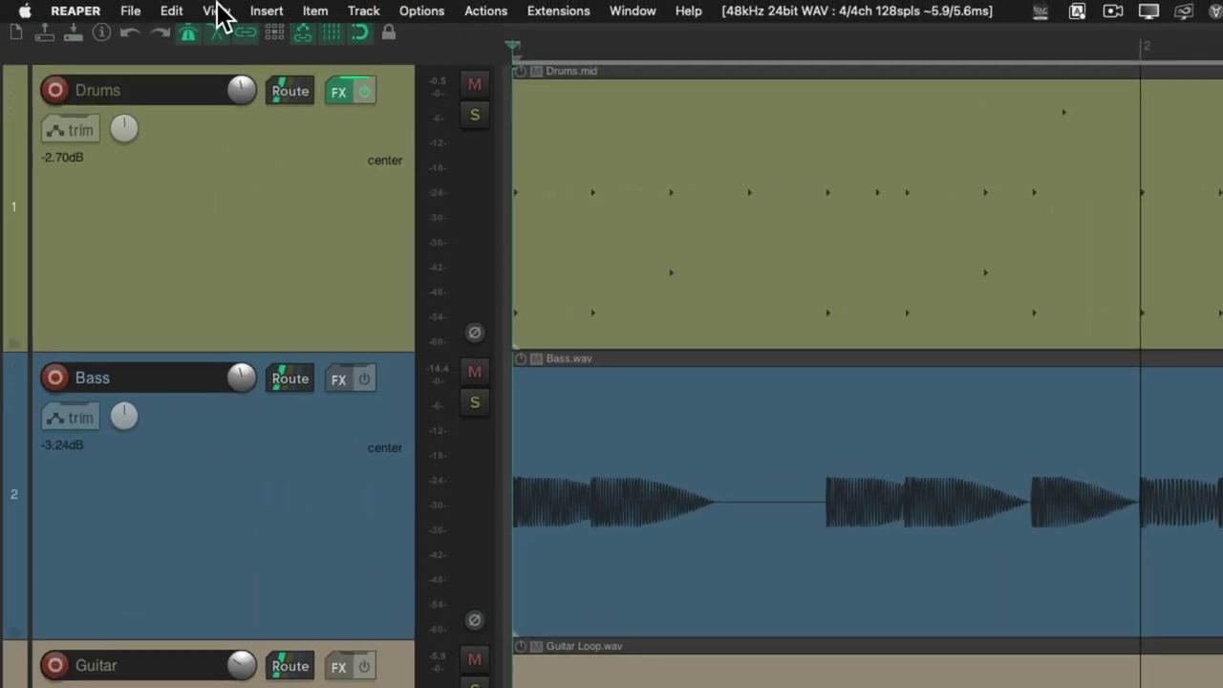
left_click(217, 11)
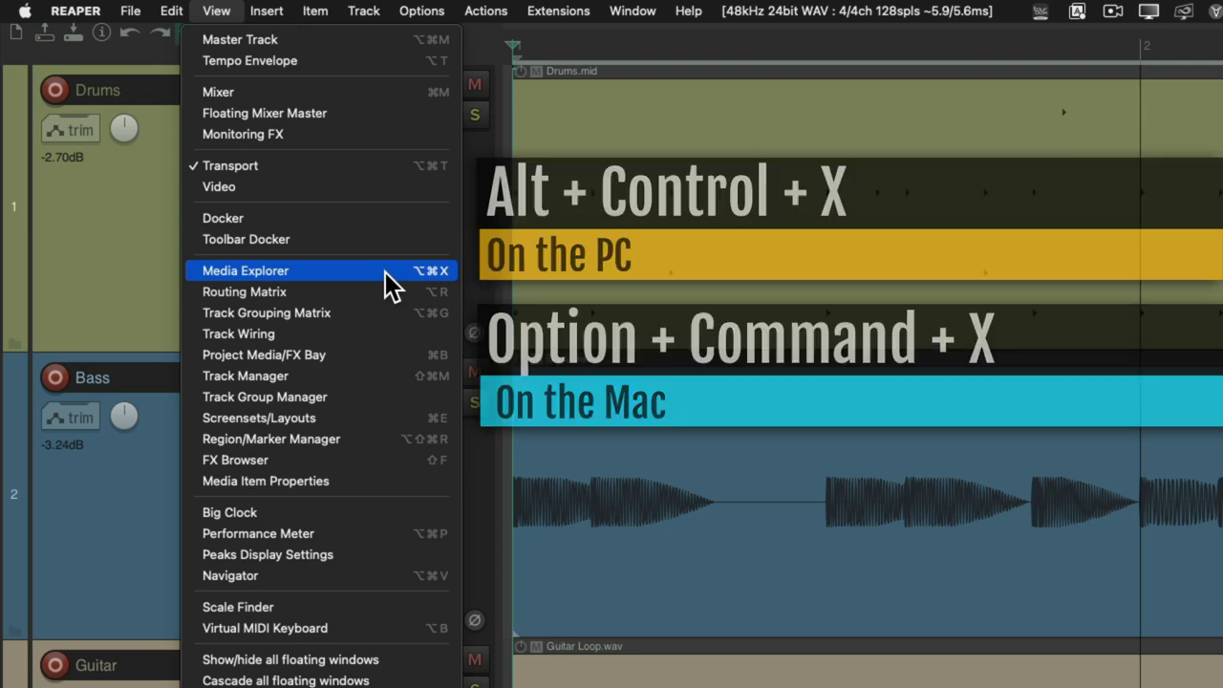
left_click(385, 271)
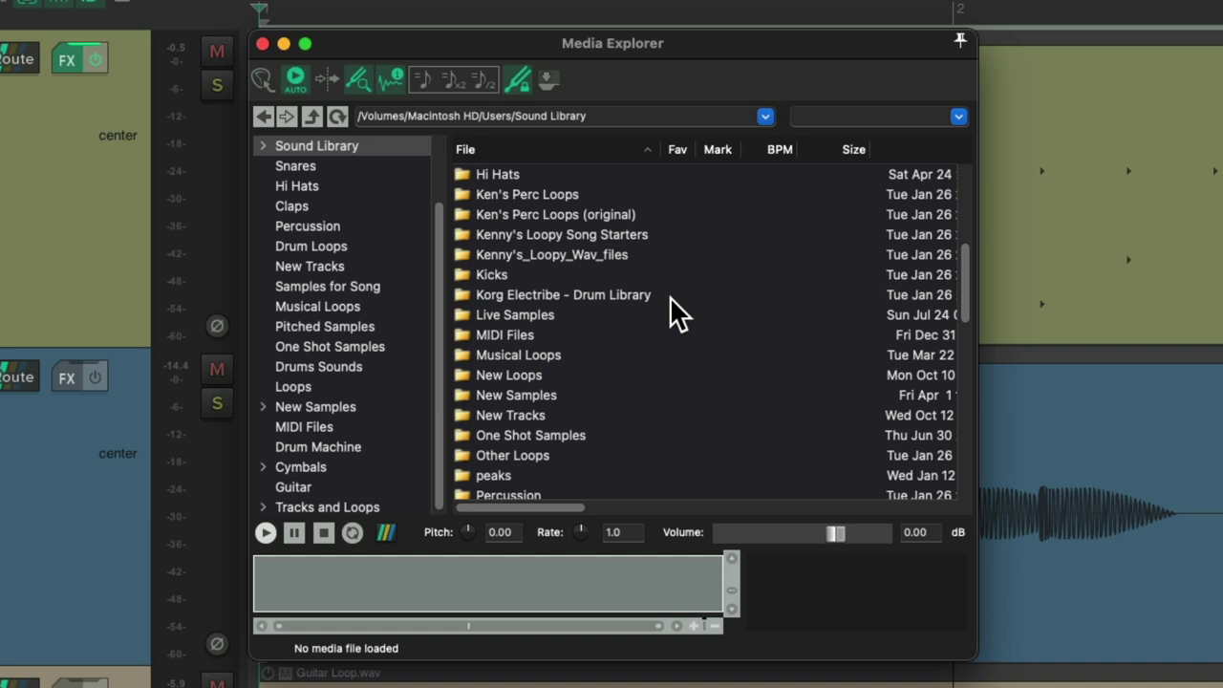
left_click(563, 275)
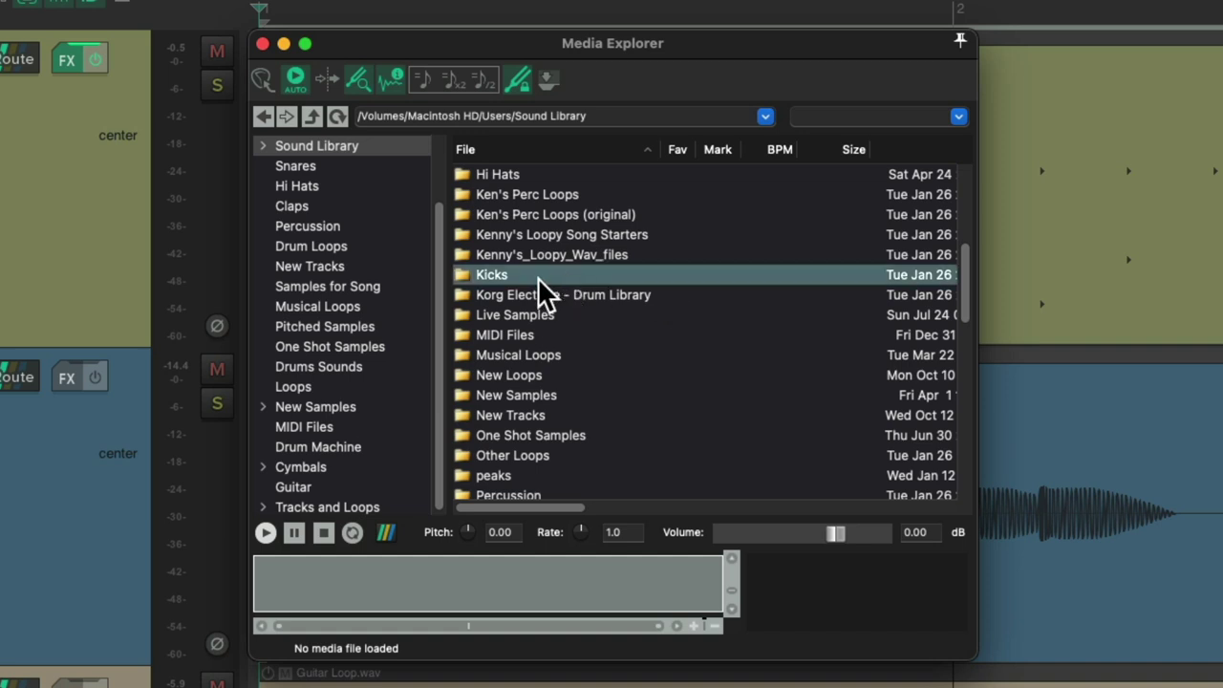
double_click(540, 277)
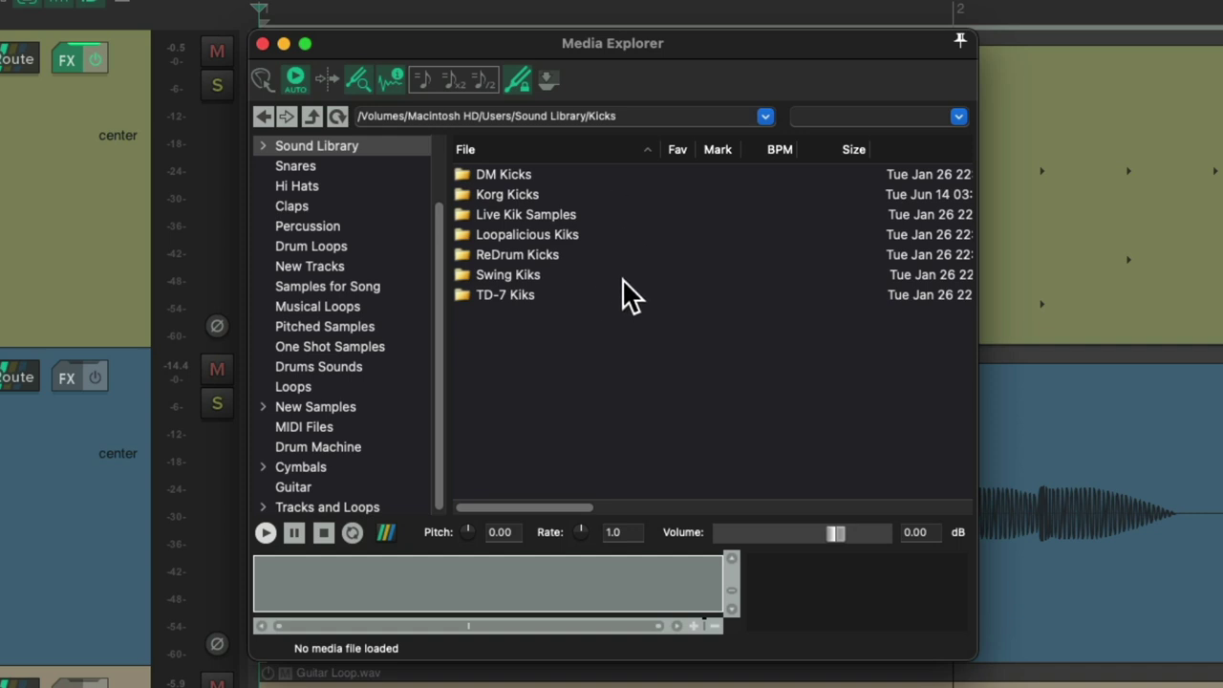
double_click(622, 177)
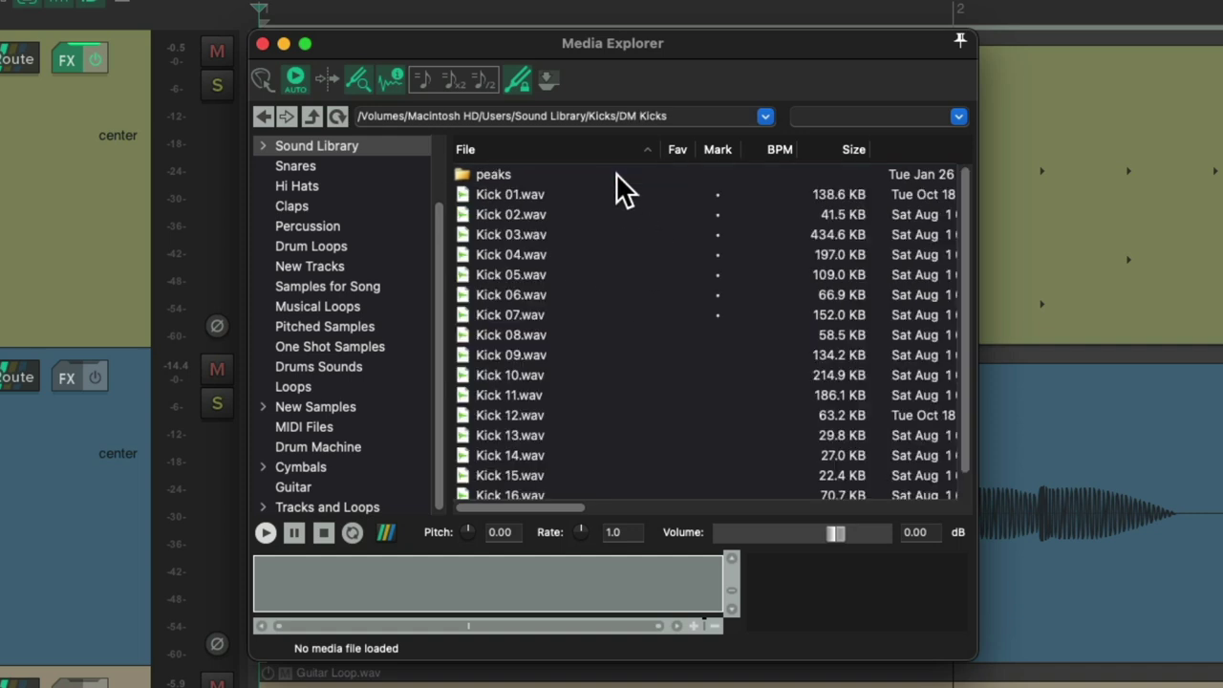
left_click(264, 115)
left_click(579, 198)
double_click(577, 197)
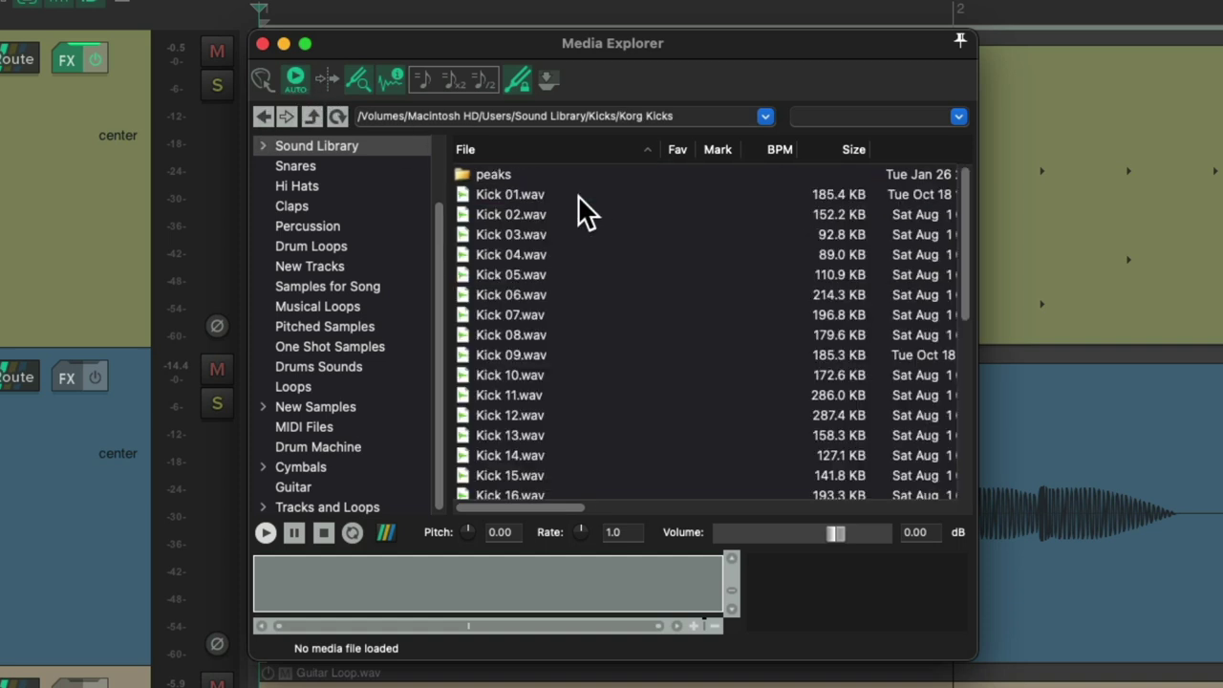
left_click(265, 116)
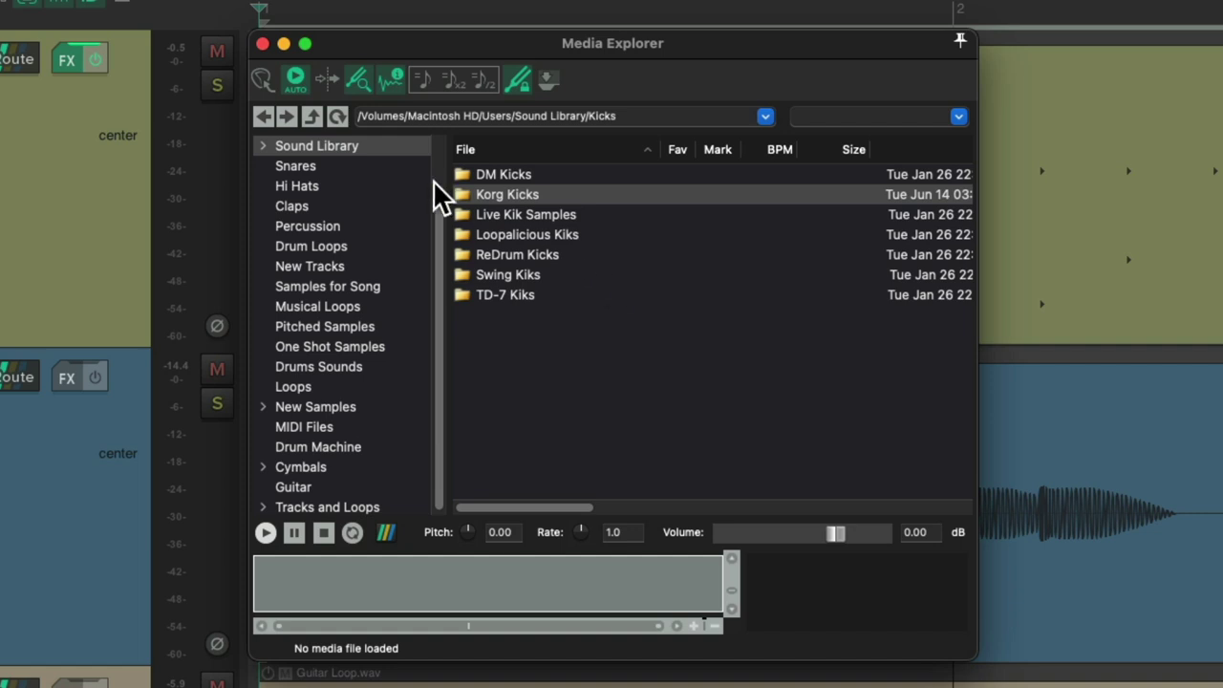
left_click(265, 115)
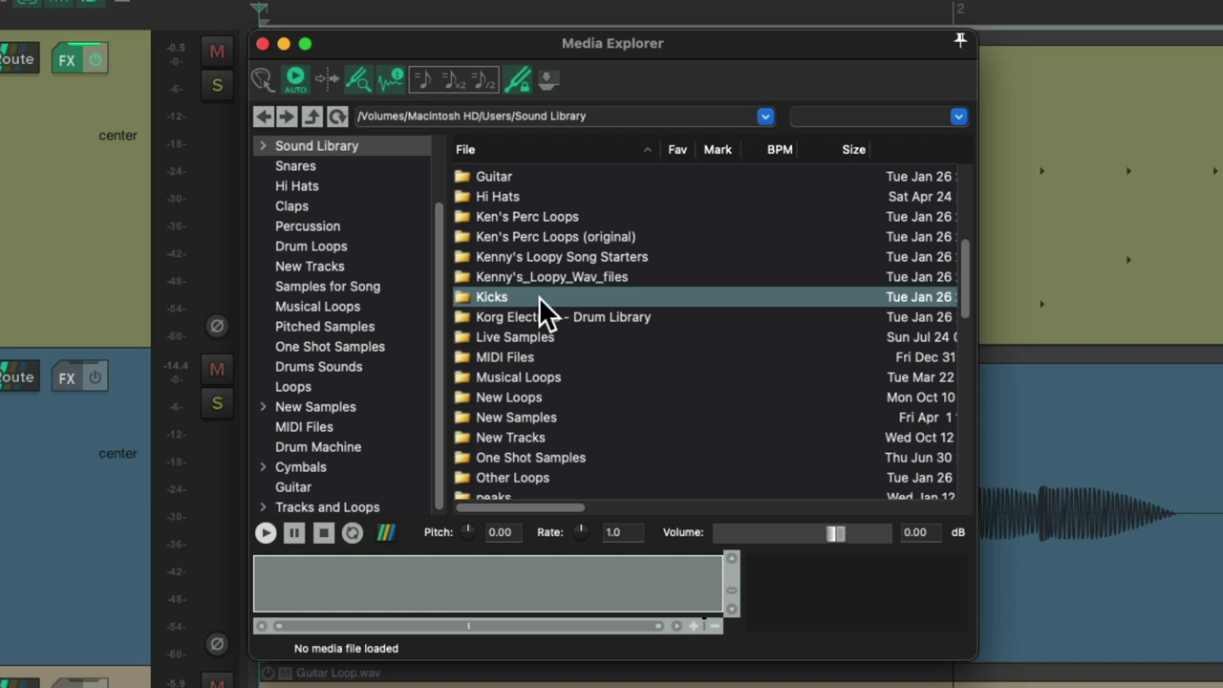
Step: Build a database from the Kicks folder, rename 'DB: Kicks' to 'Kicks', and browse its samples
right_click(543, 305)
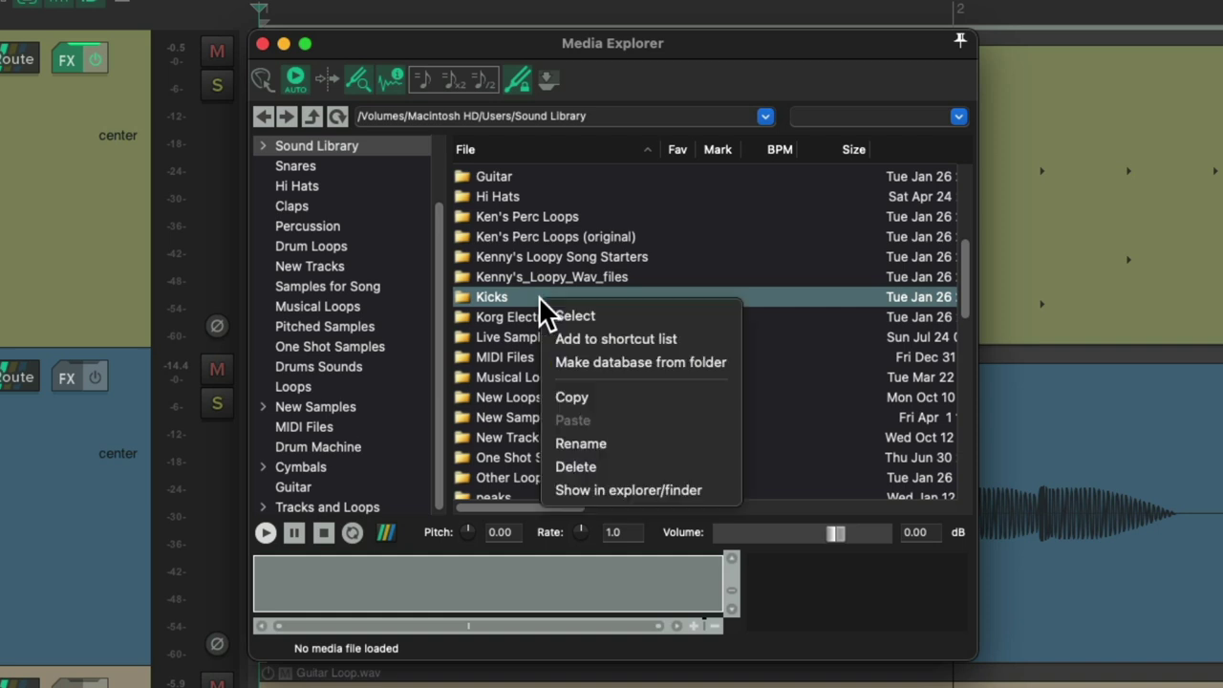
left_click(558, 363)
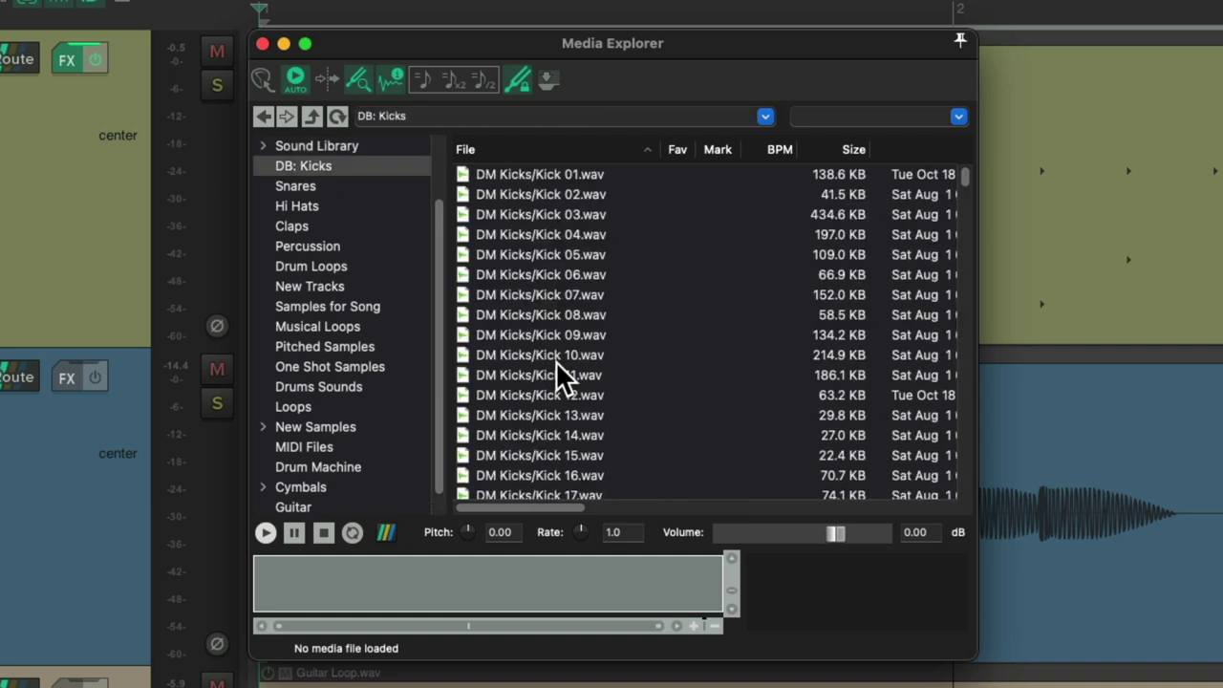
right_click(363, 188)
left_click(361, 189)
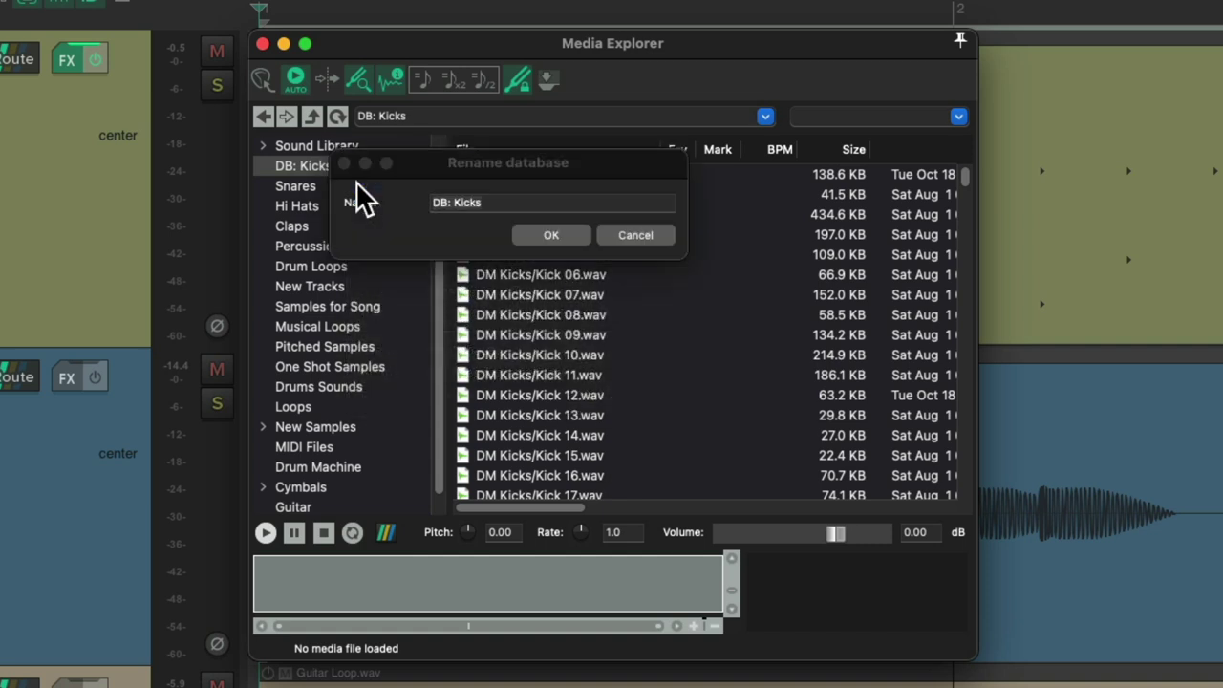
key("Left")
key("Delete")
key("Delete")
key("Delete")
key("Delete")
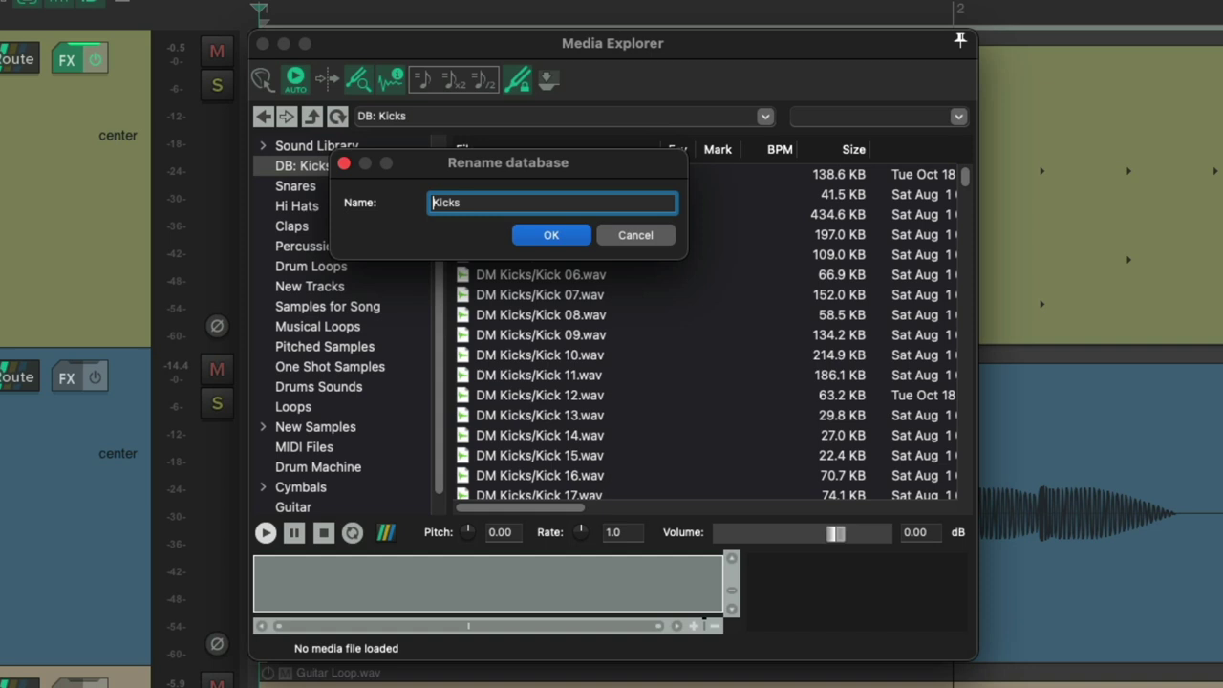
key("Return")
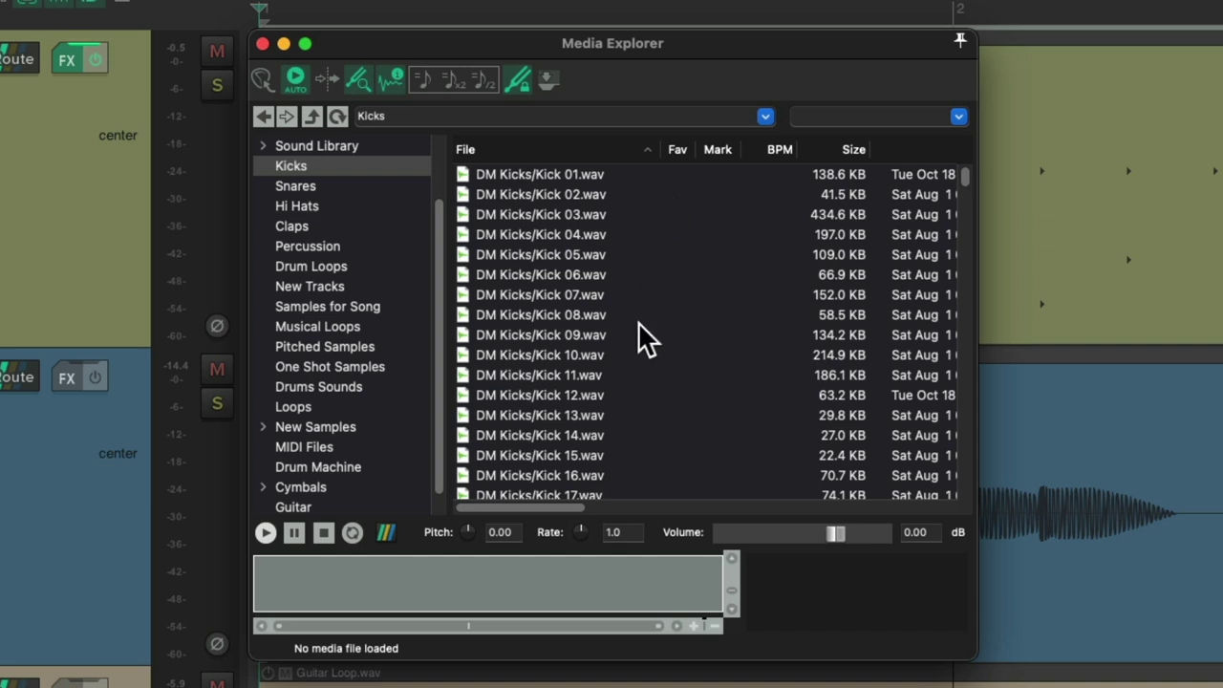
scroll(669, 323, "down", 12)
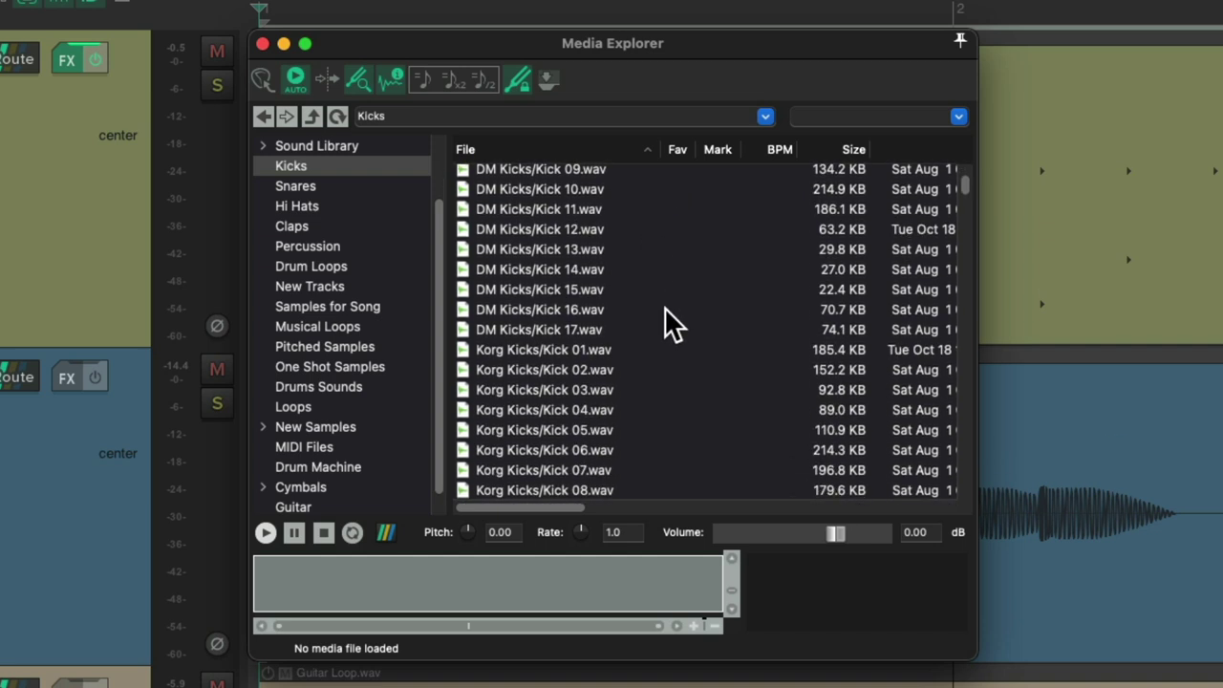
scroll(673, 323, "down", 20)
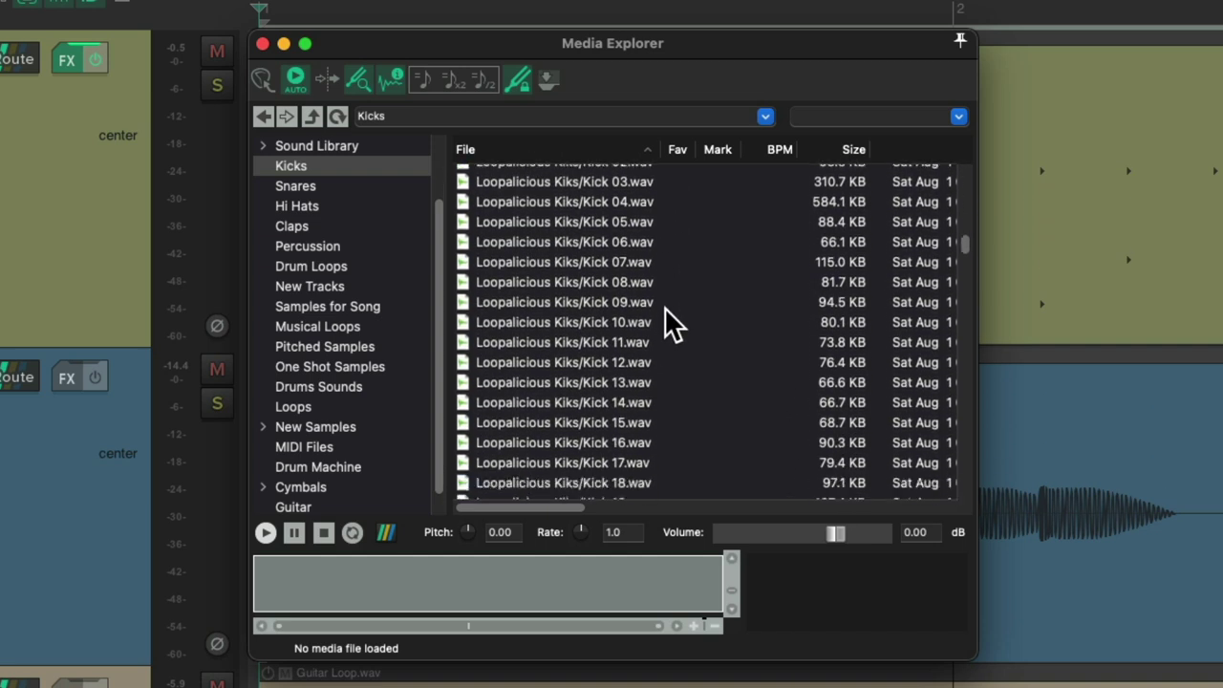
scroll(673, 325, "down", 6)
scroll(674, 325, "up", 20)
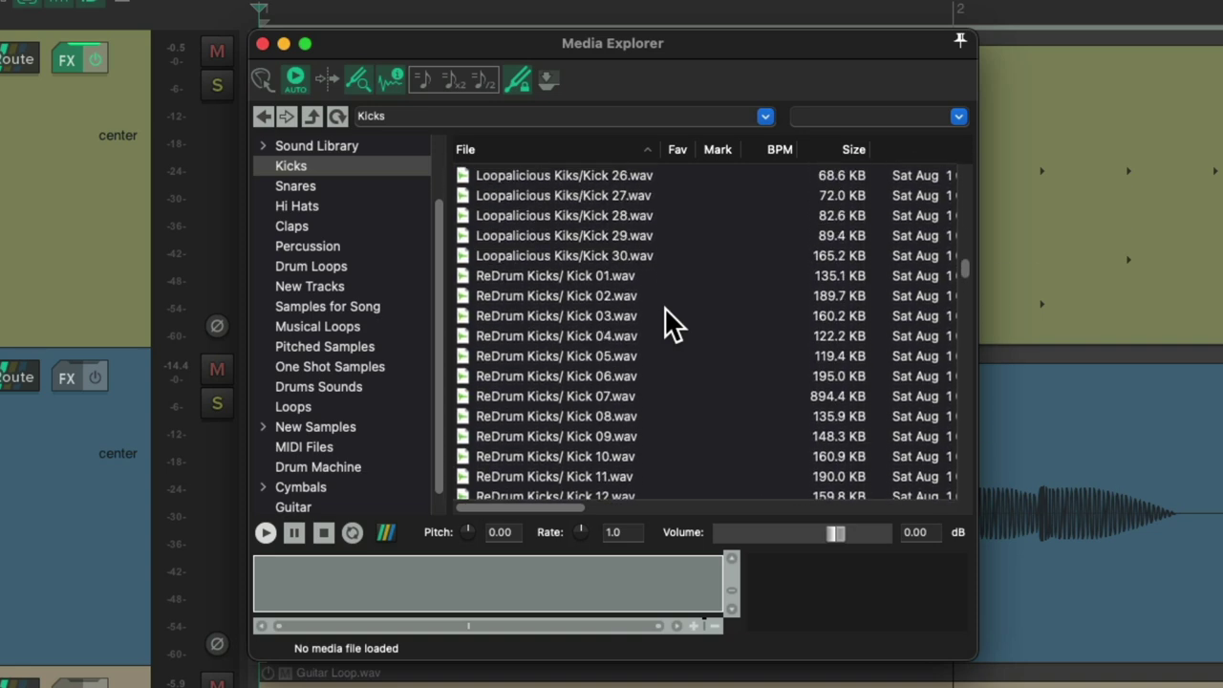
scroll(674, 324, "up", 13)
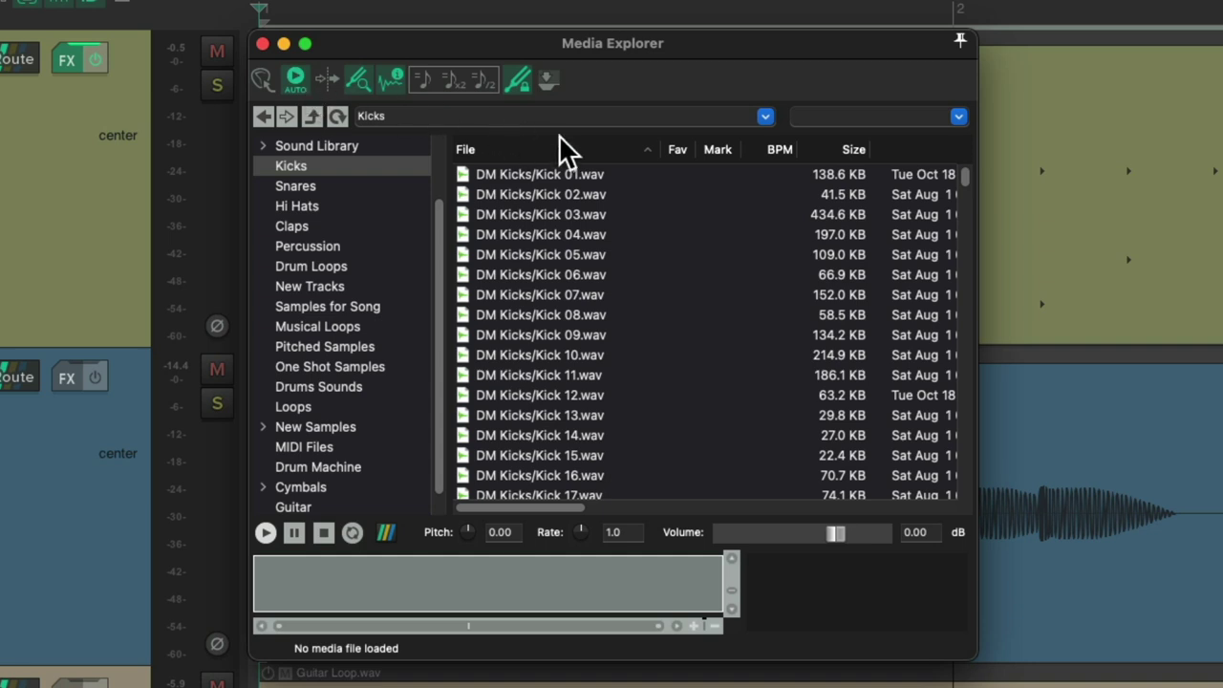
Step: Audition Kick 01, 02, 03, 05 and 06, then move the Media Explorer to the right
left_click(621, 176)
left_click(649, 195)
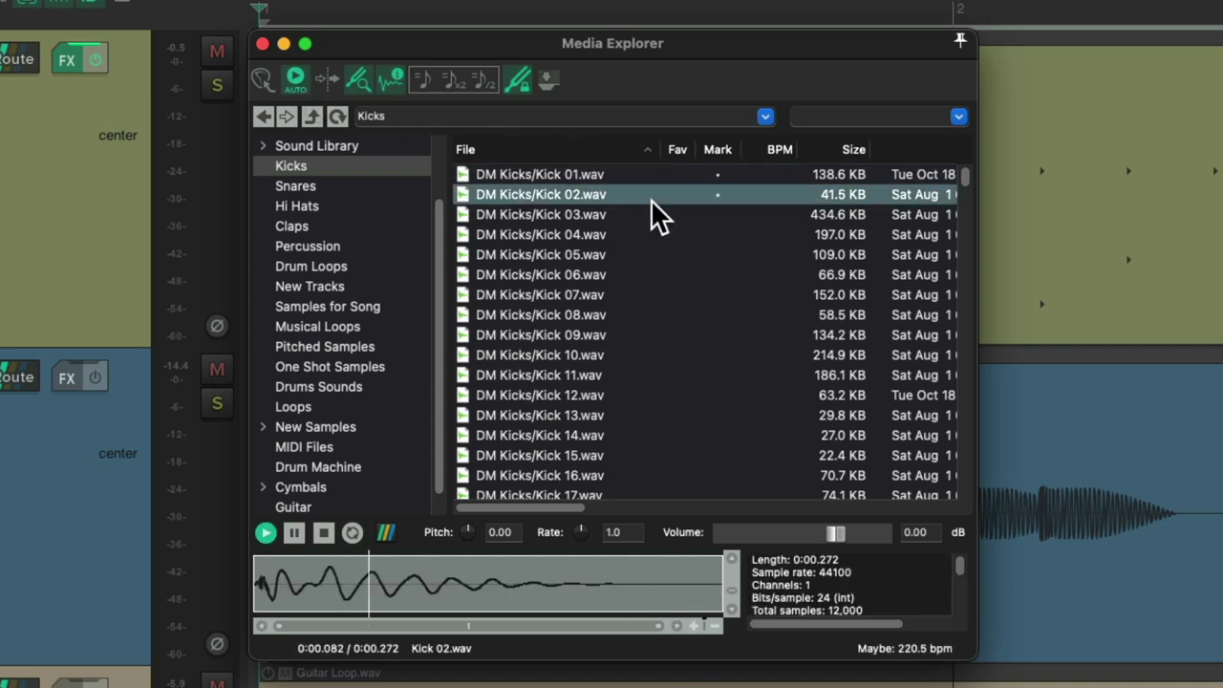
left_click(642, 215)
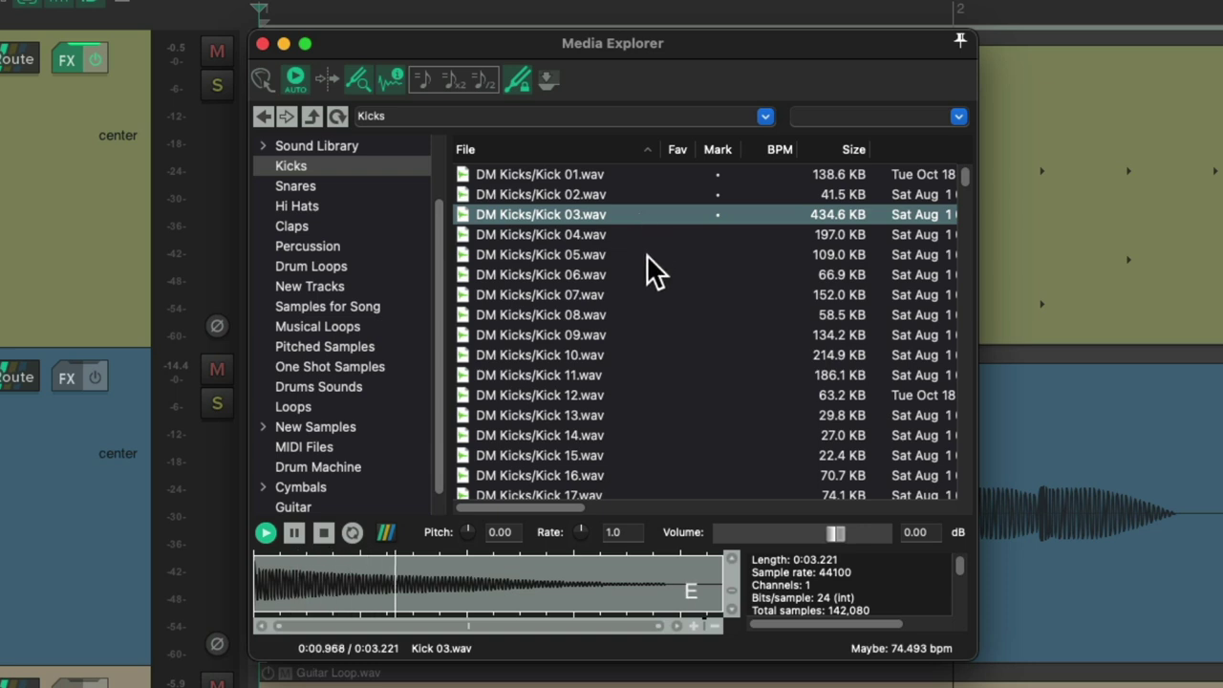
left_click(644, 254)
left_click(642, 276)
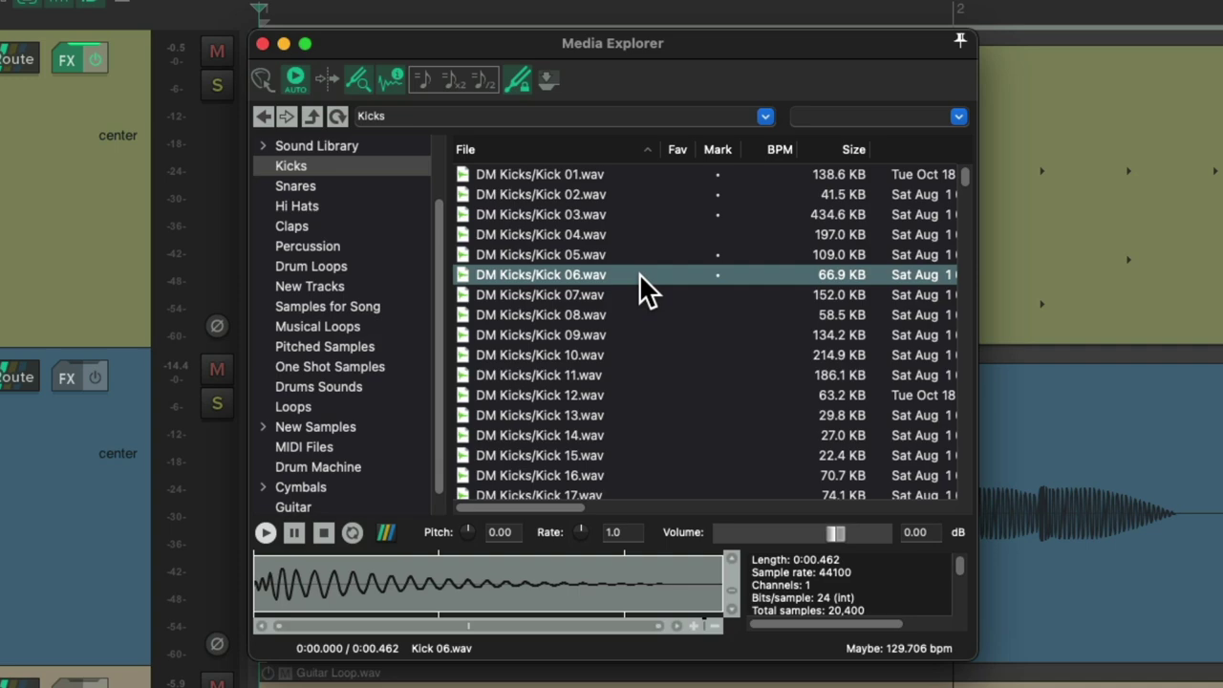
left_click_drag(426, 46, 786, 41)
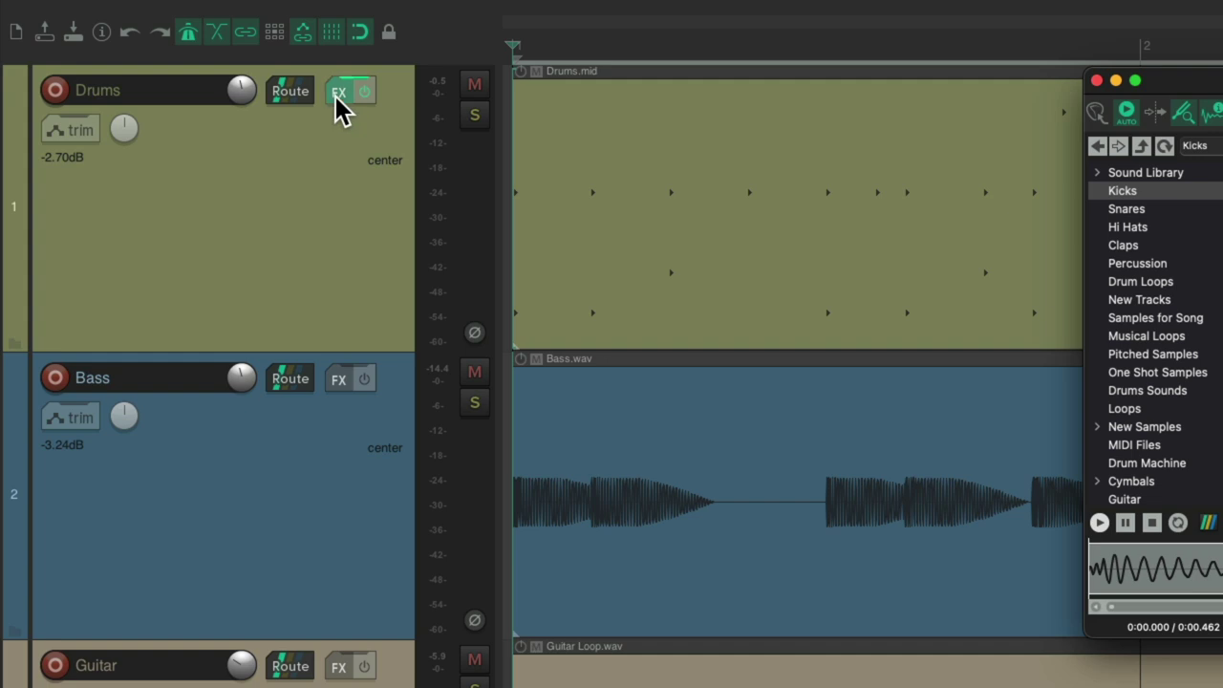
Step: Open the Drums track's Kick ReaSamplOmatic5000 and preview Kick 01 and Kick 03 beside it
right_click(335, 95)
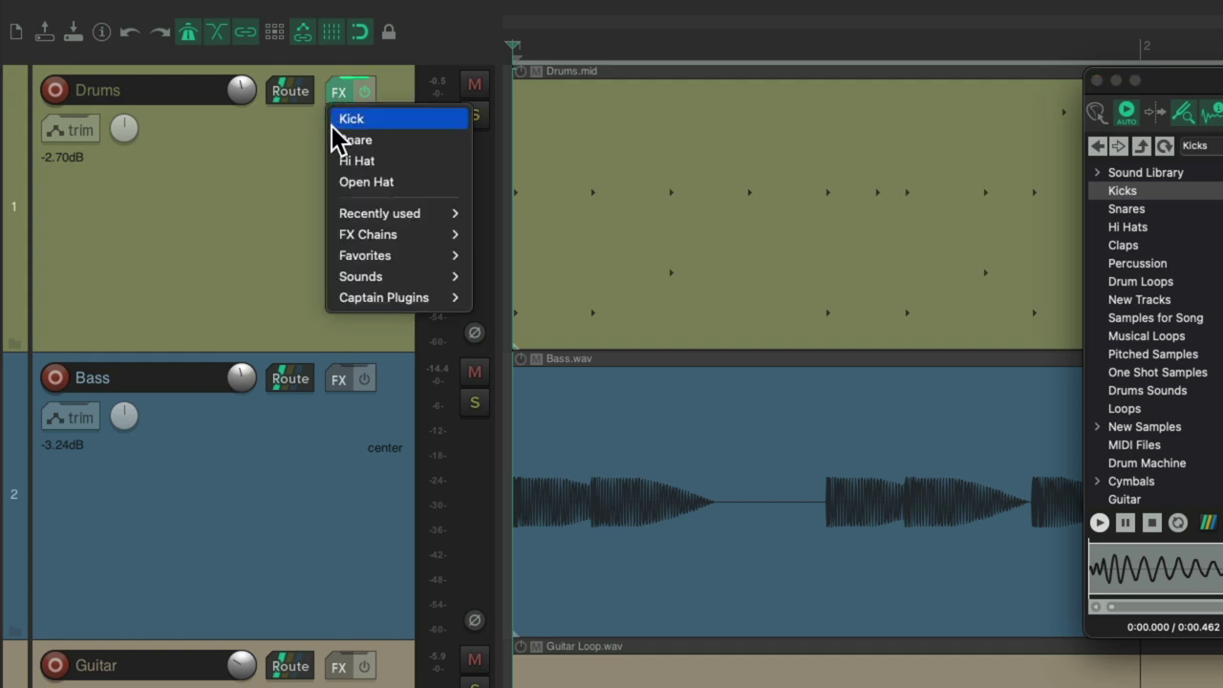
left_click(331, 123)
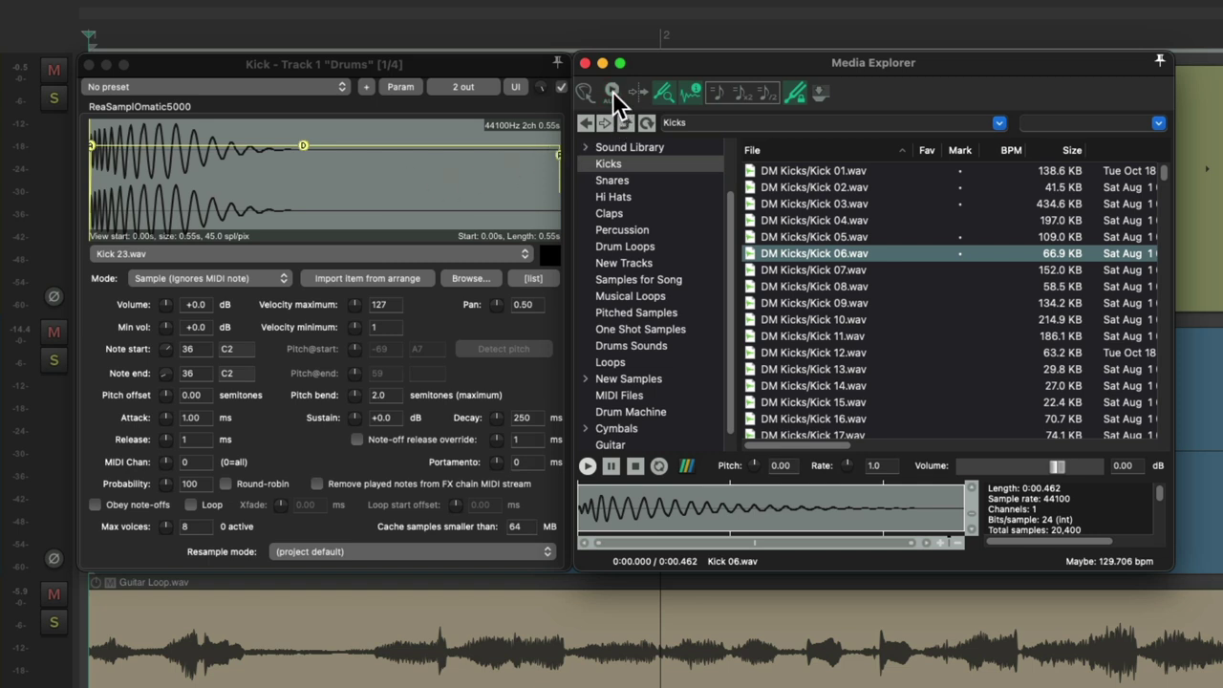
left_click(889, 174)
left_click(900, 203)
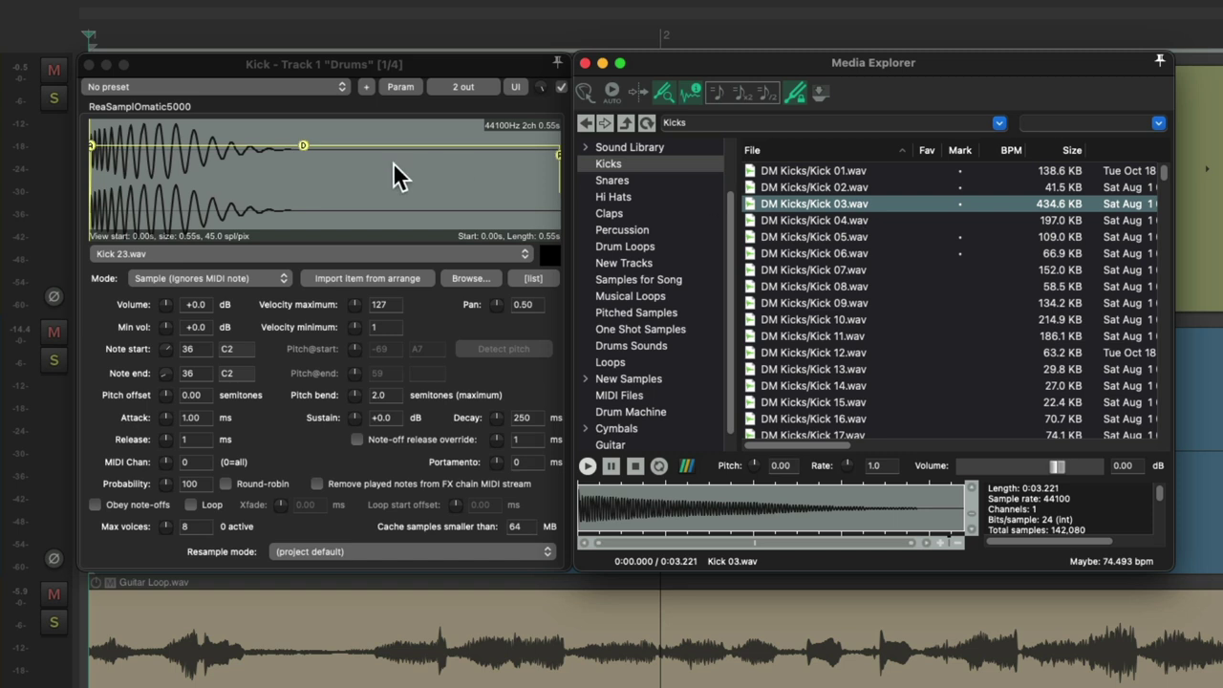
Step: Load Kick 01 into the Kick sampler, start playback, then swap in Kick 02, 04, 05 and 06
left_click(803, 171)
left_click_drag(802, 170, 384, 172)
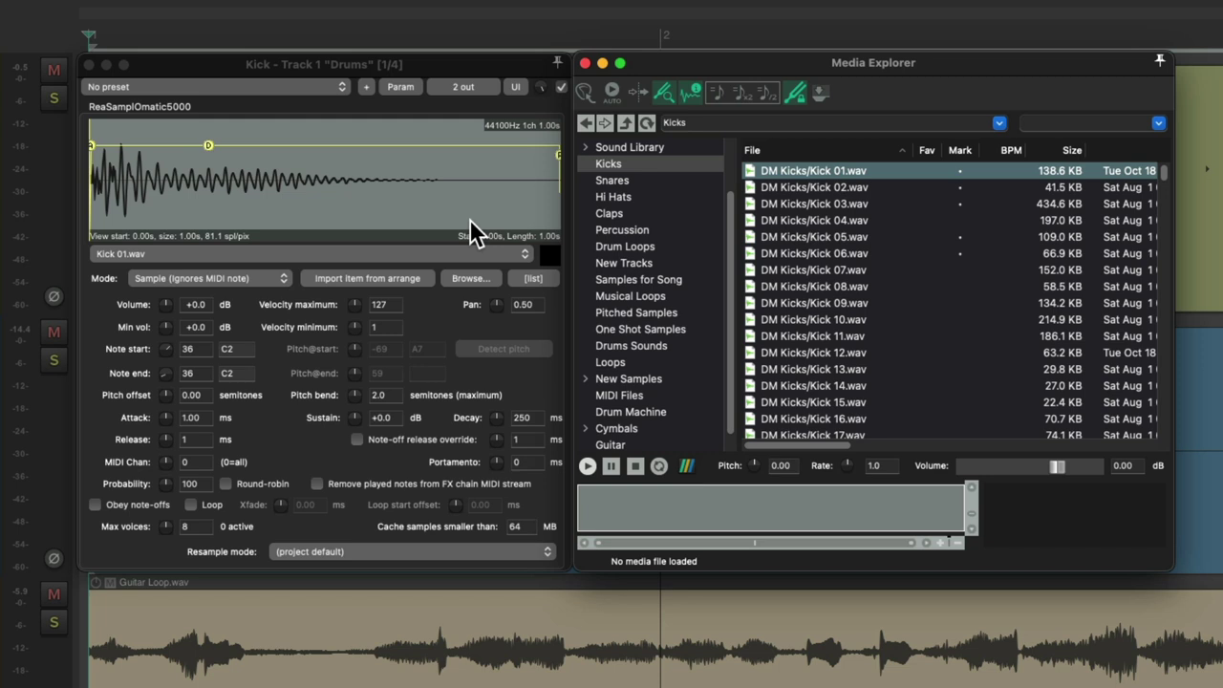
key("space")
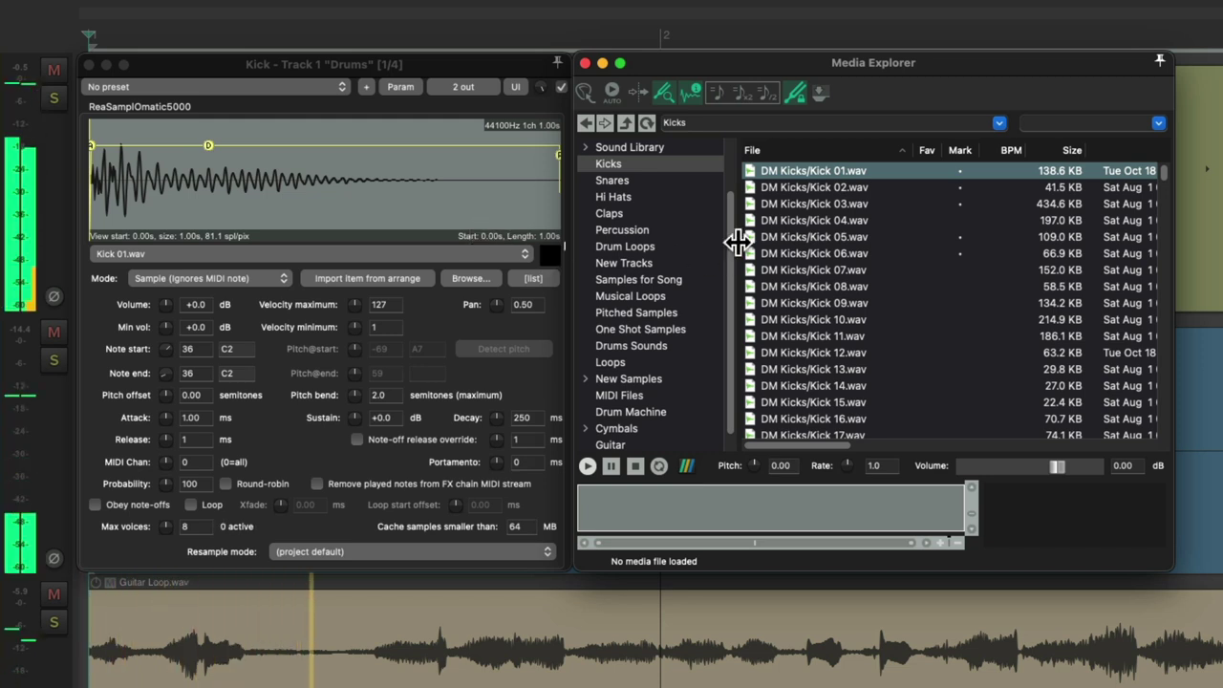
left_click(802, 184)
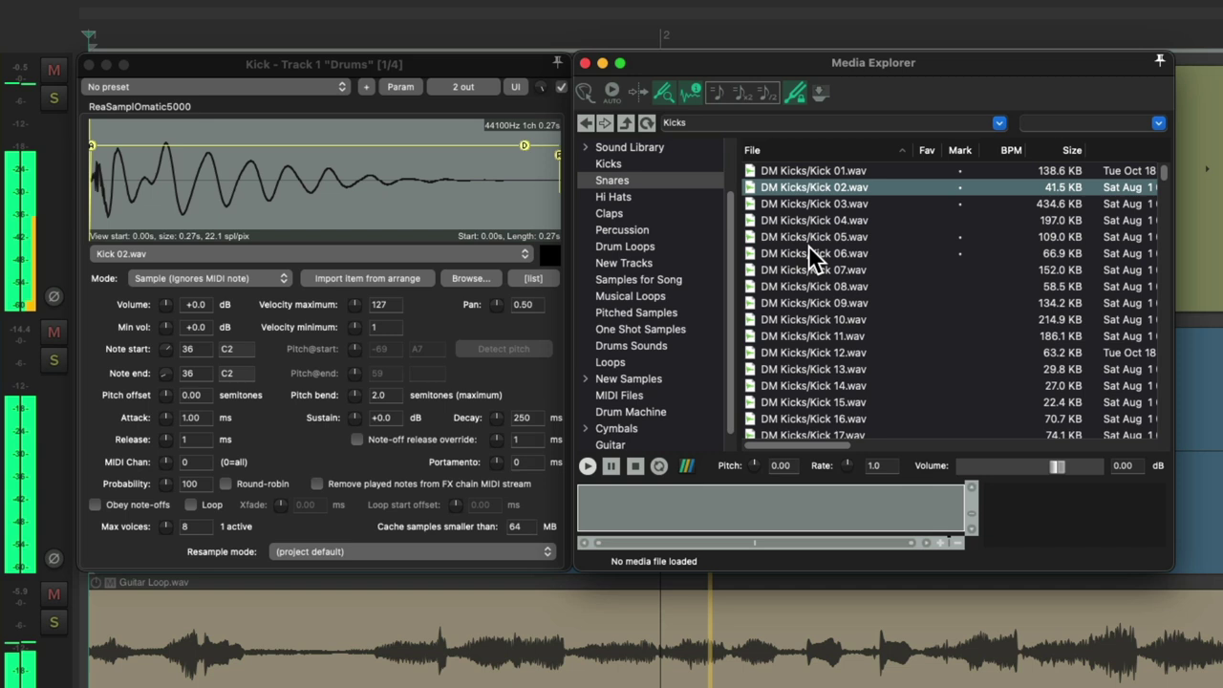
left_click_drag(827, 222, 464, 204)
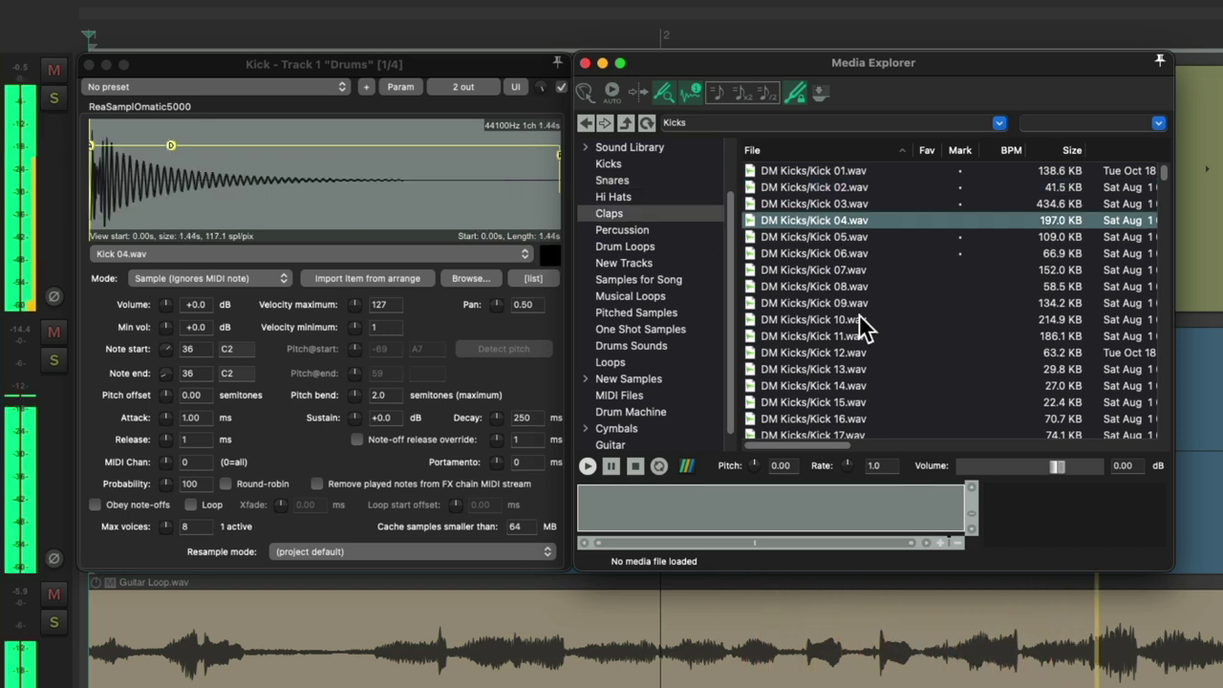
left_click_drag(803, 234, 373, 187)
left_click_drag(802, 252, 441, 216)
Step: Swap in Kick 07, 08, 10 and 11, then replay the song to hear Kick 11 and stop
left_click_drag(811, 268, 463, 213)
left_click_drag(817, 282, 435, 191)
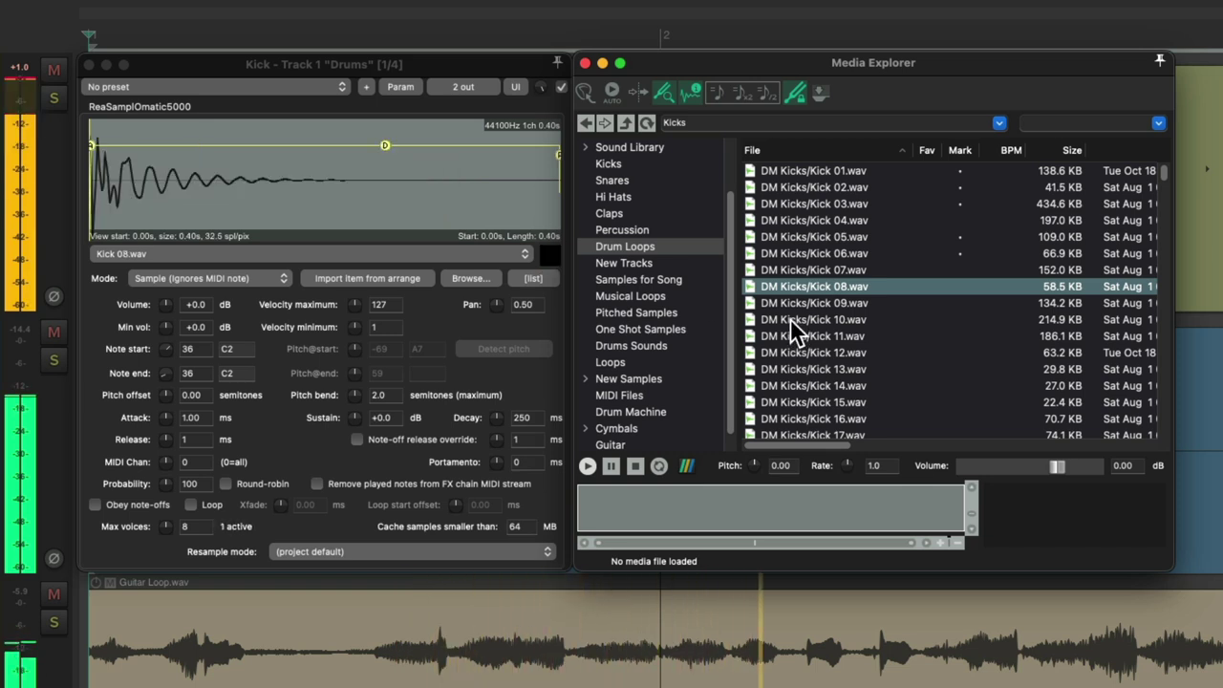
left_click_drag(790, 319, 459, 193)
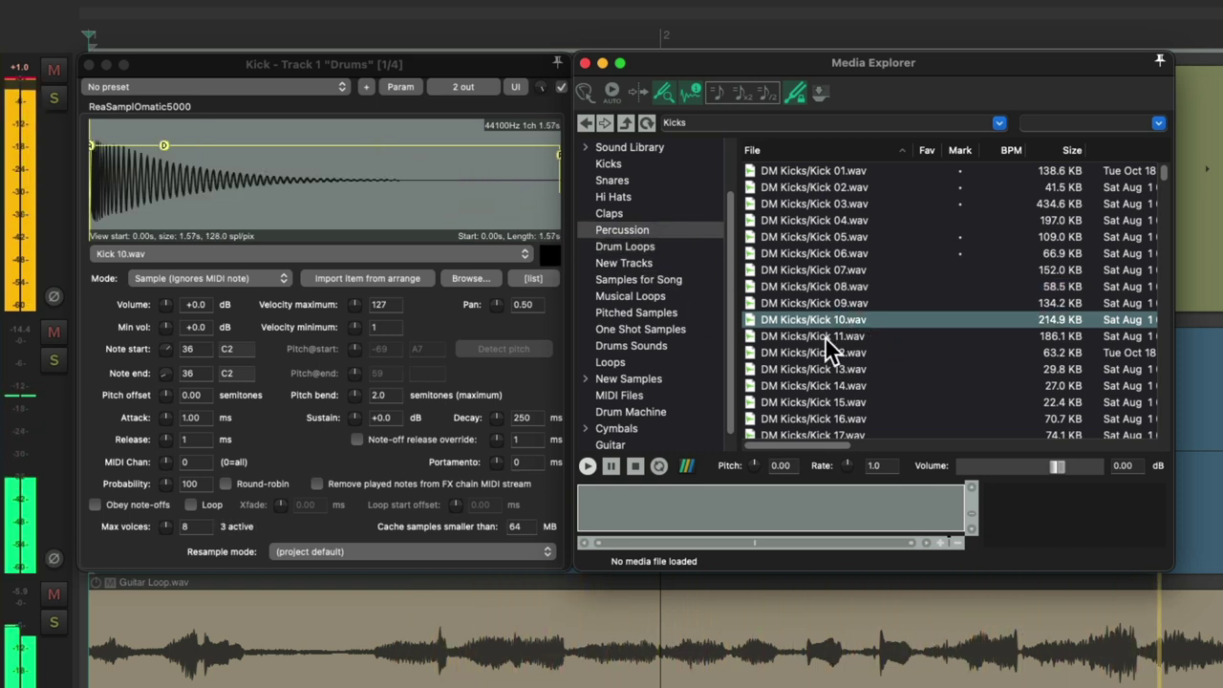
left_click_drag(820, 333, 548, 193)
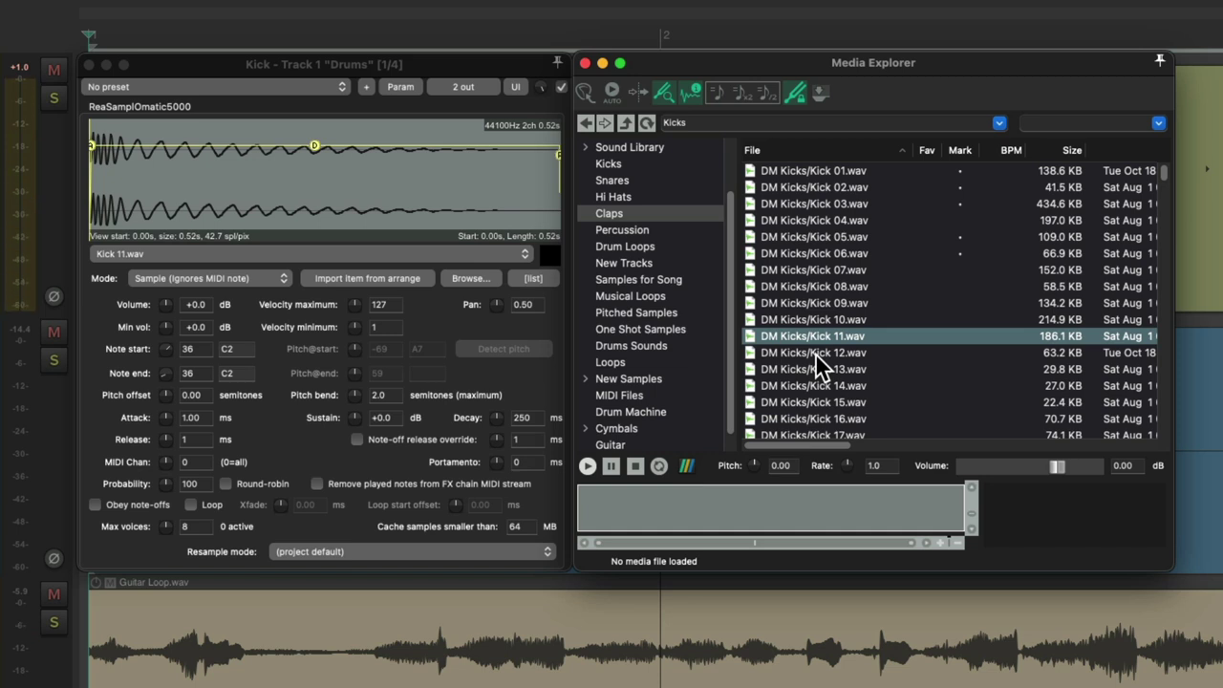
left_click(553, 254)
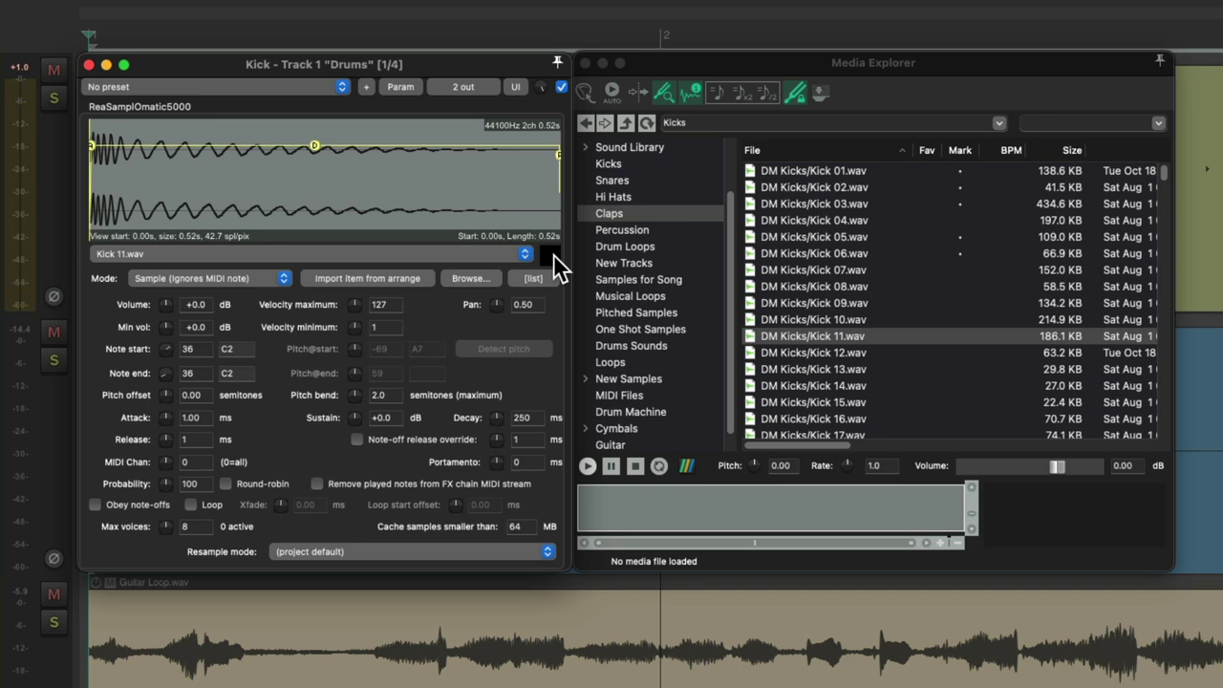
key("space")
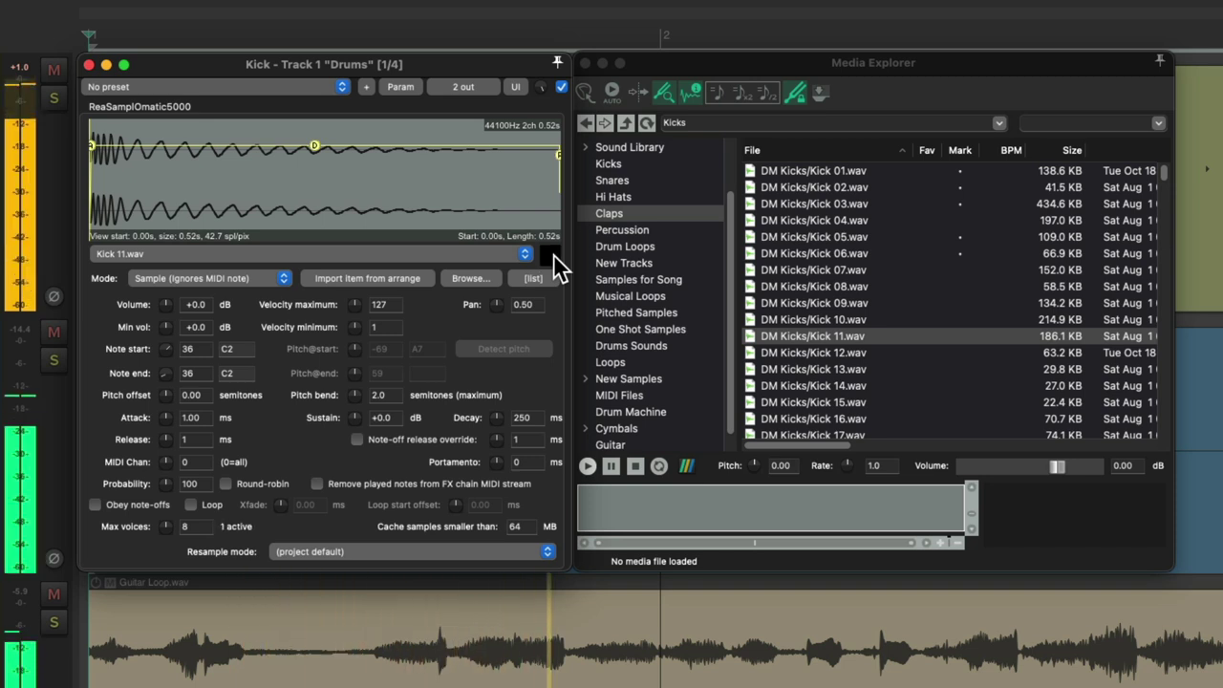
key("space")
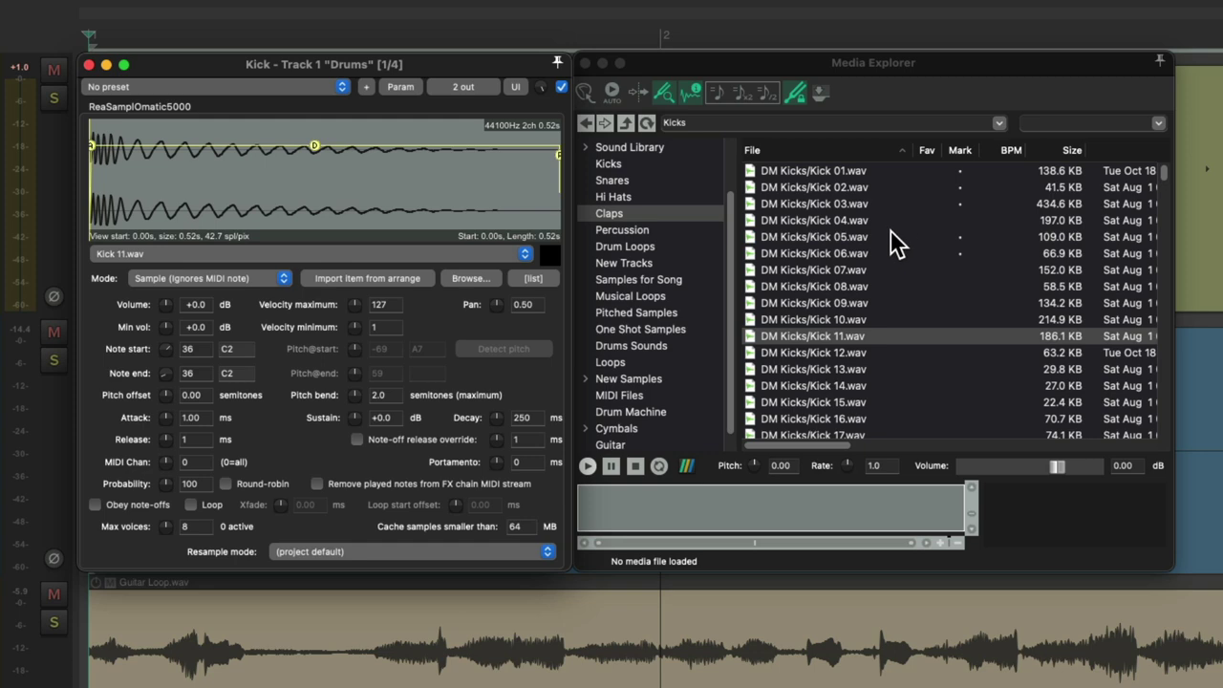
Step: Close the Kick sampler and open the Drums track's Snare ReaSamplOmatic5000
left_click(89, 65)
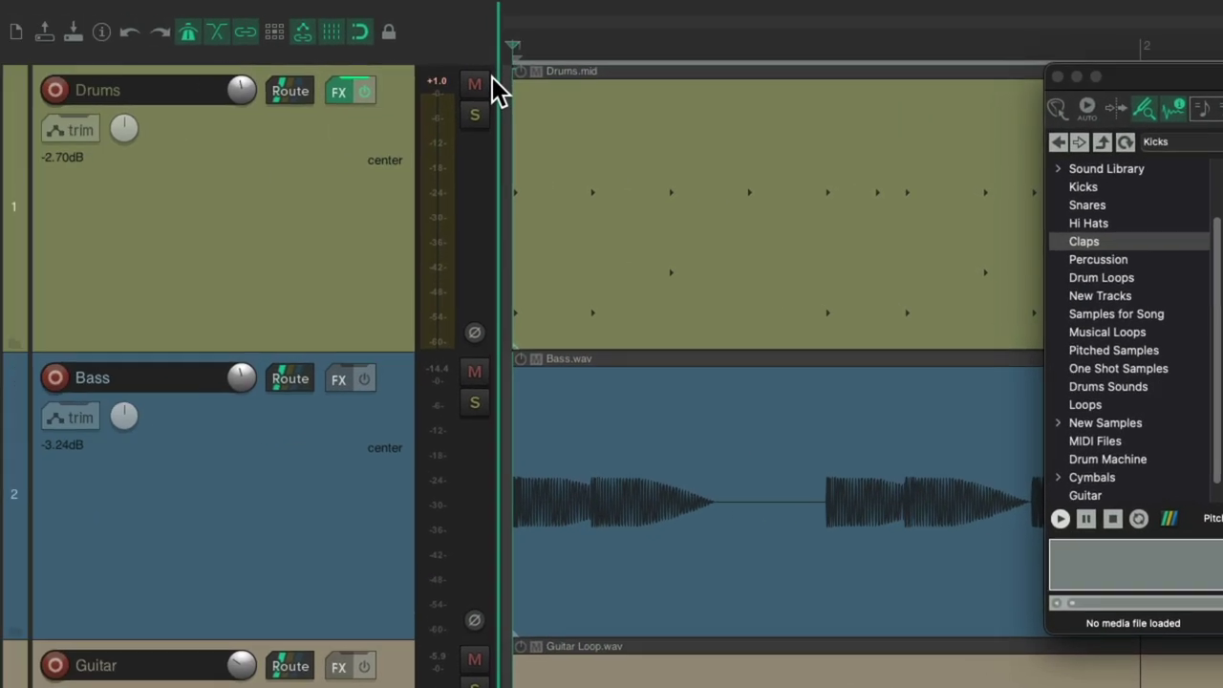
right_click(344, 92)
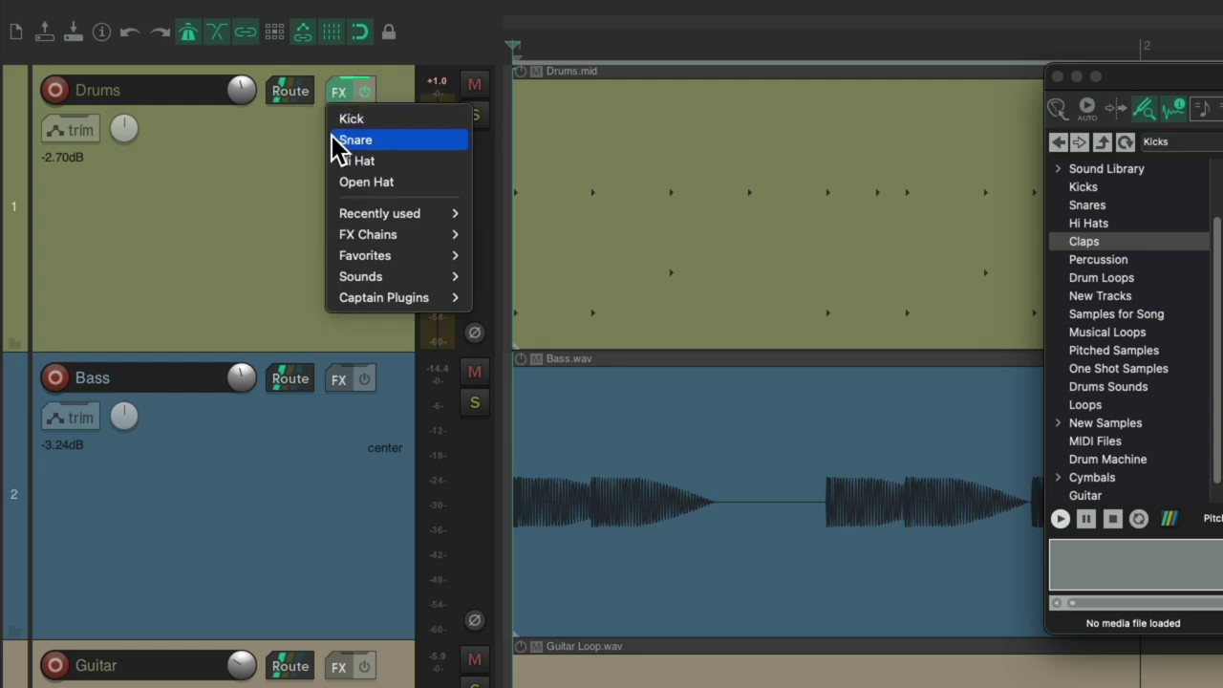
left_click(332, 138)
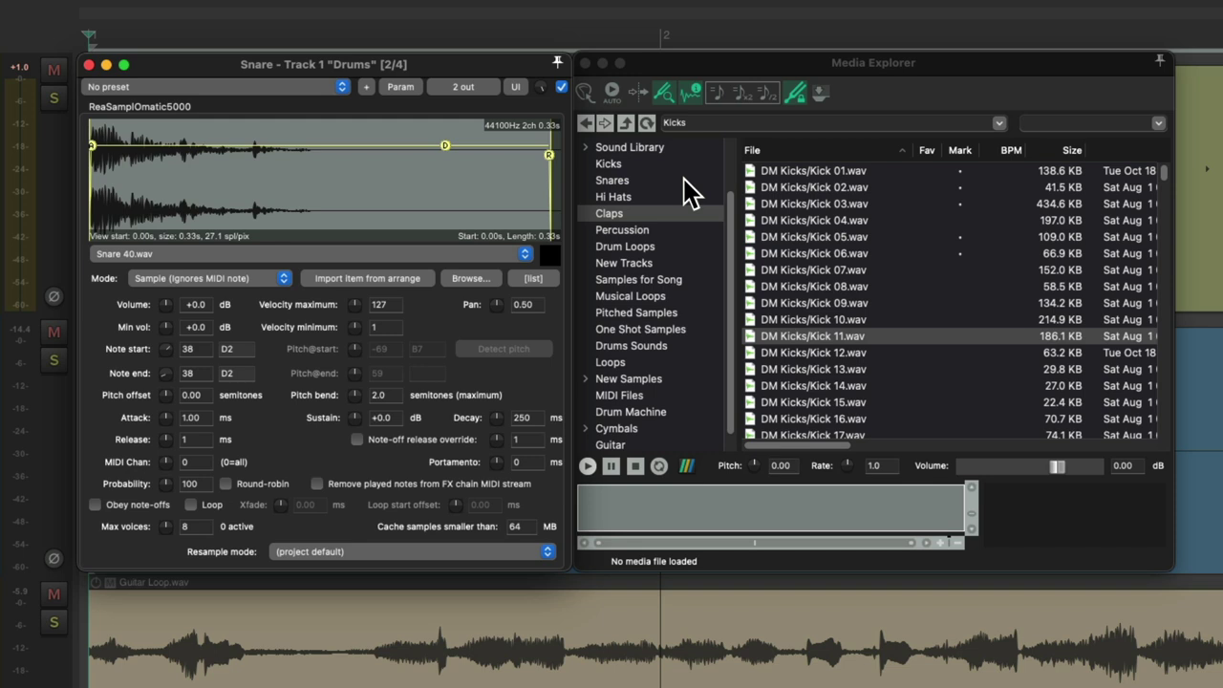
Step: Show the Snares folder, preview Snare 01 and the following snares, then start the song
left_click(684, 179)
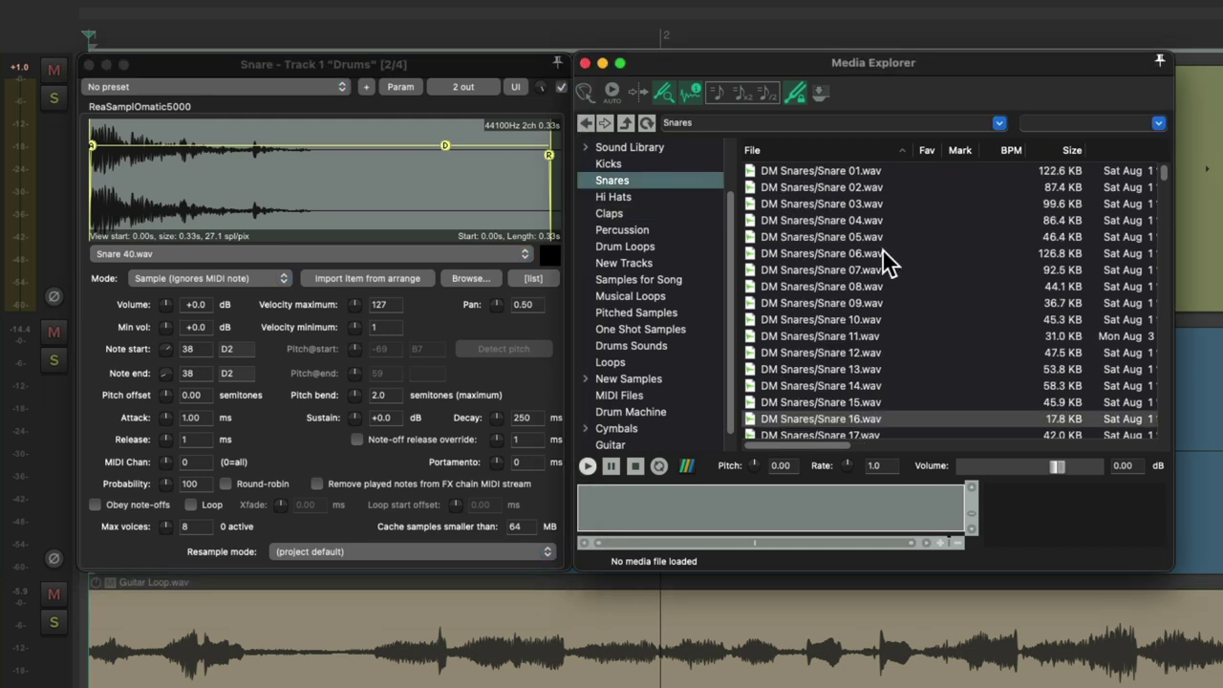
left_click(899, 172)
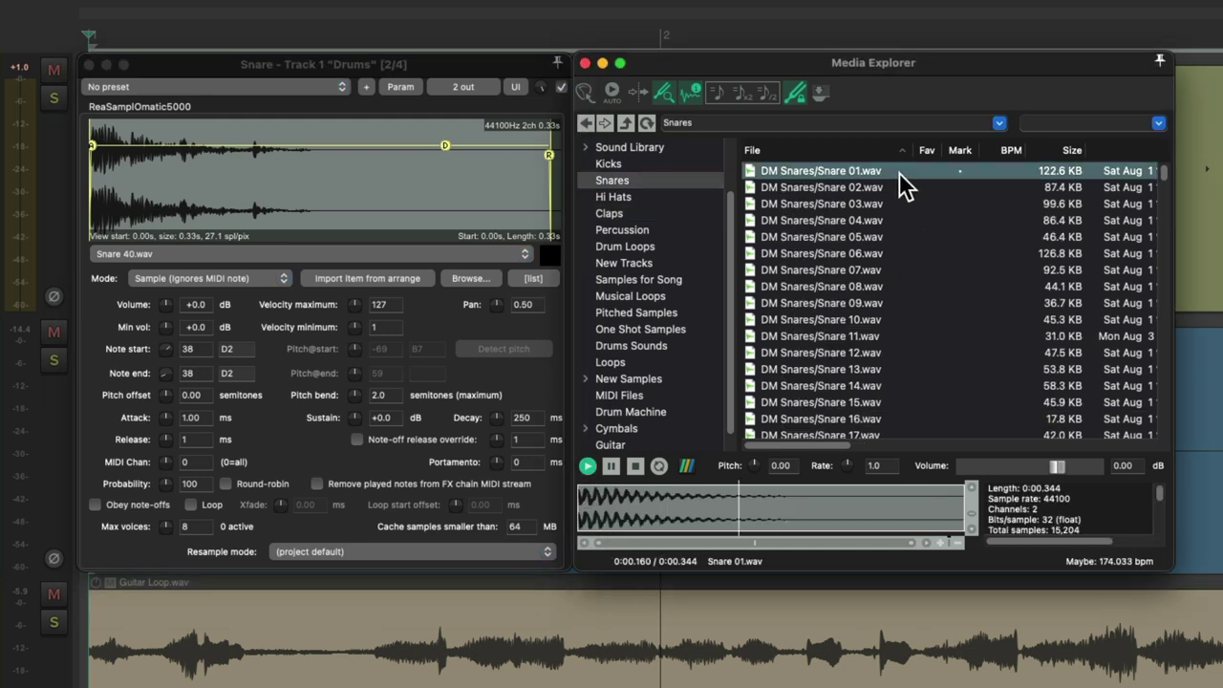
key("Down")
key("Down")
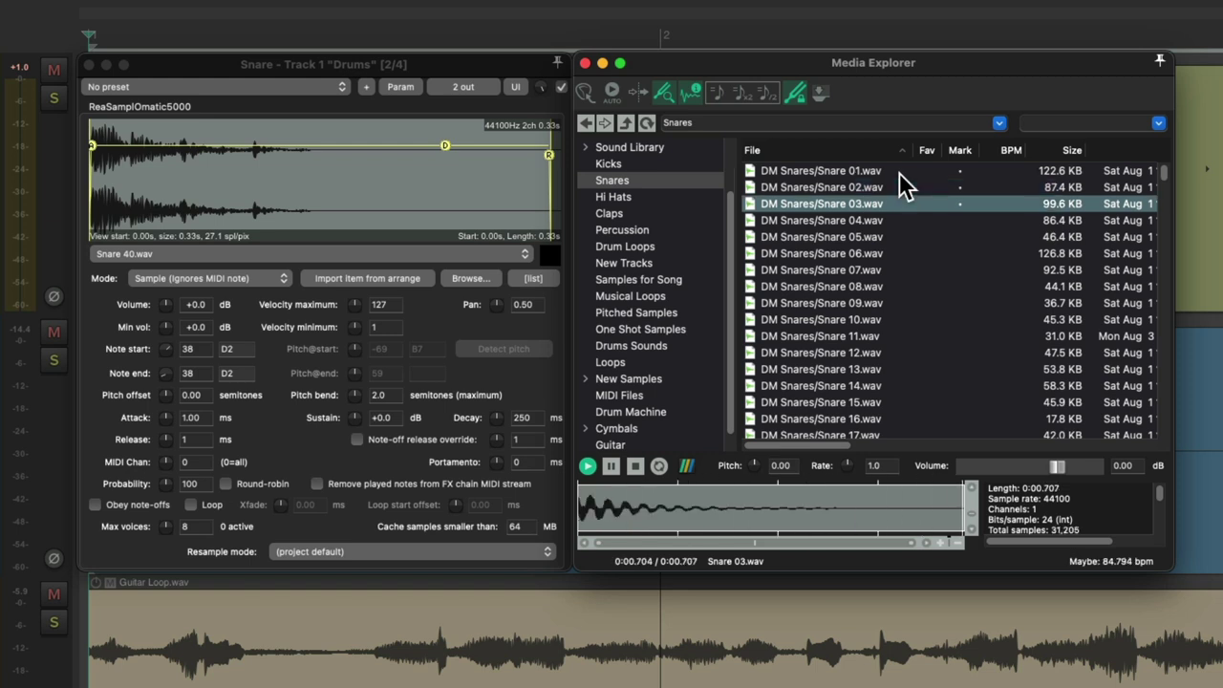
key("space")
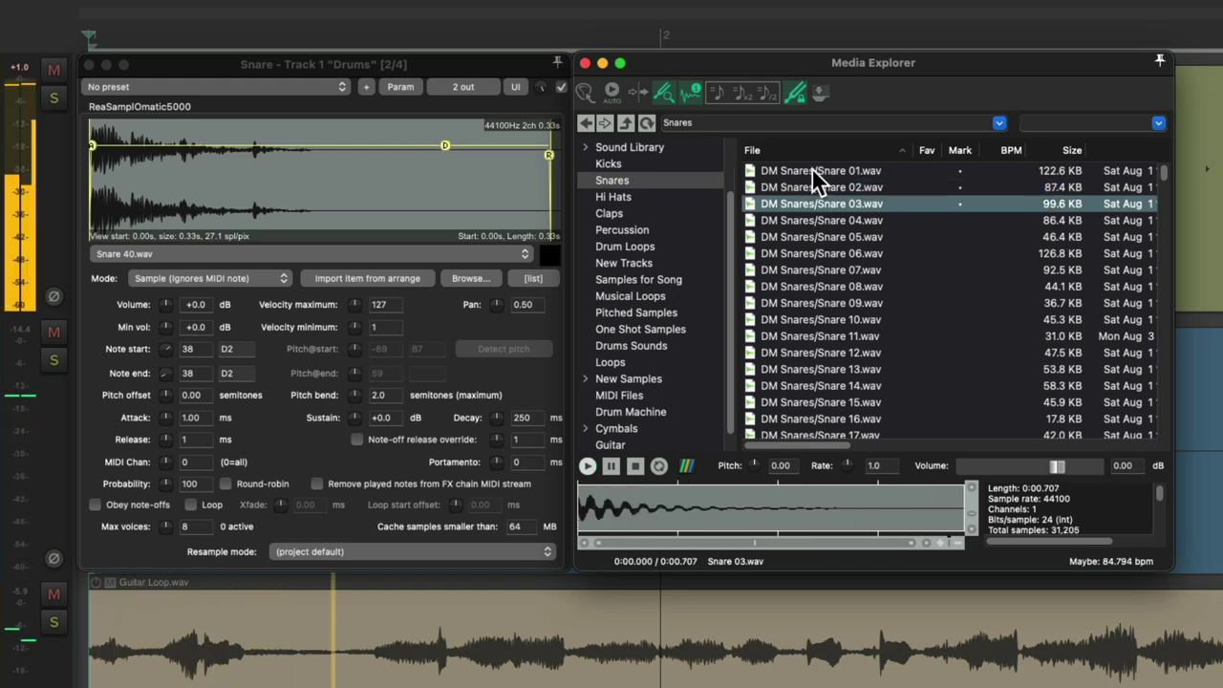
Step: Load Snare 01 through Snare 07 one after another into the Snare sampler during playback
left_click_drag(811, 169, 477, 162)
left_click_drag(792, 182, 454, 175)
left_click_drag(831, 202, 544, 208)
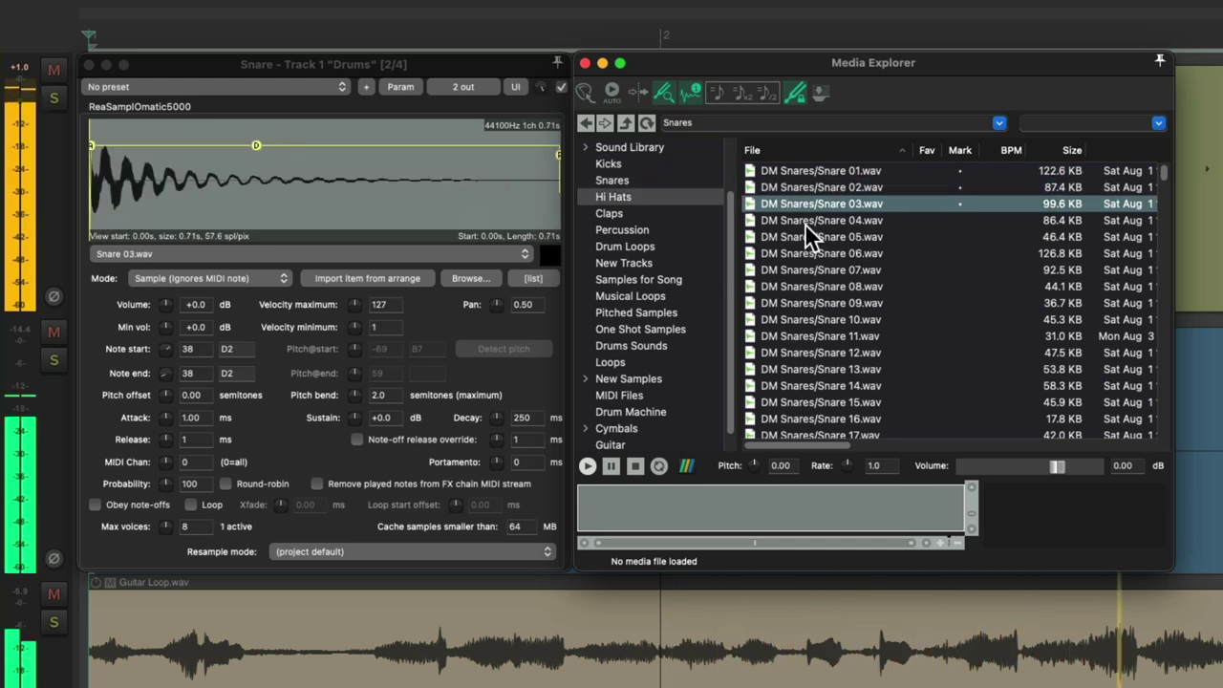
left_click_drag(801, 220, 431, 197)
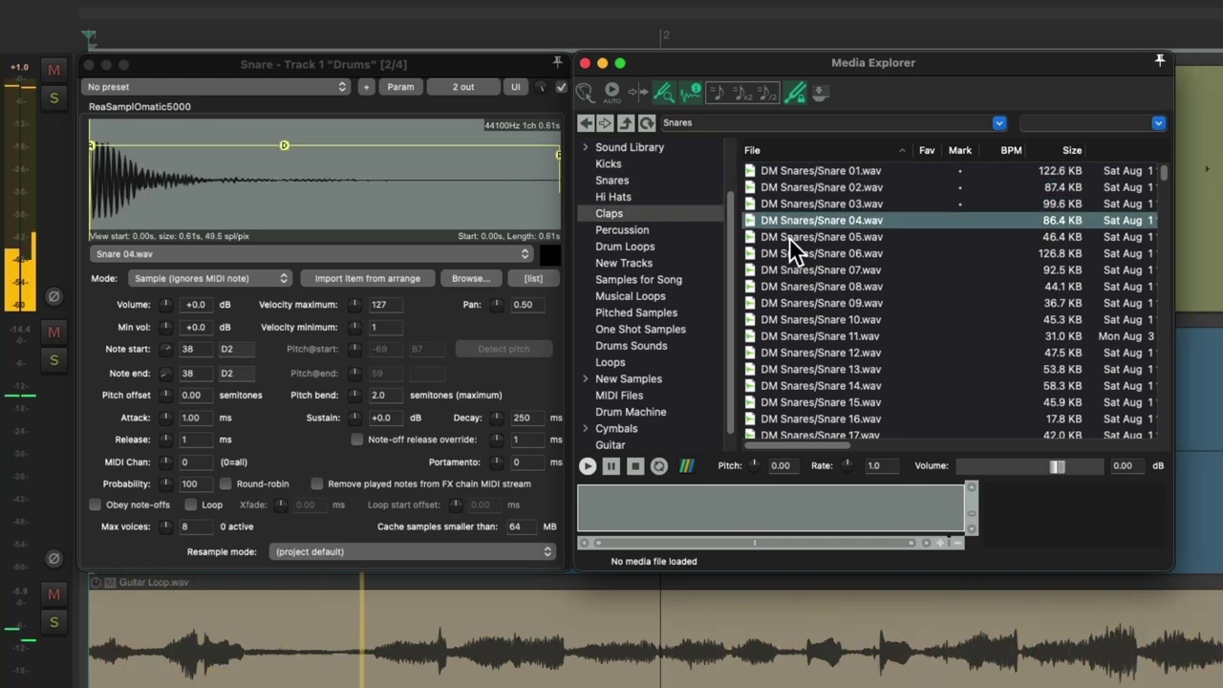
left_click_drag(789, 236, 519, 223)
left_click_drag(779, 251, 540, 225)
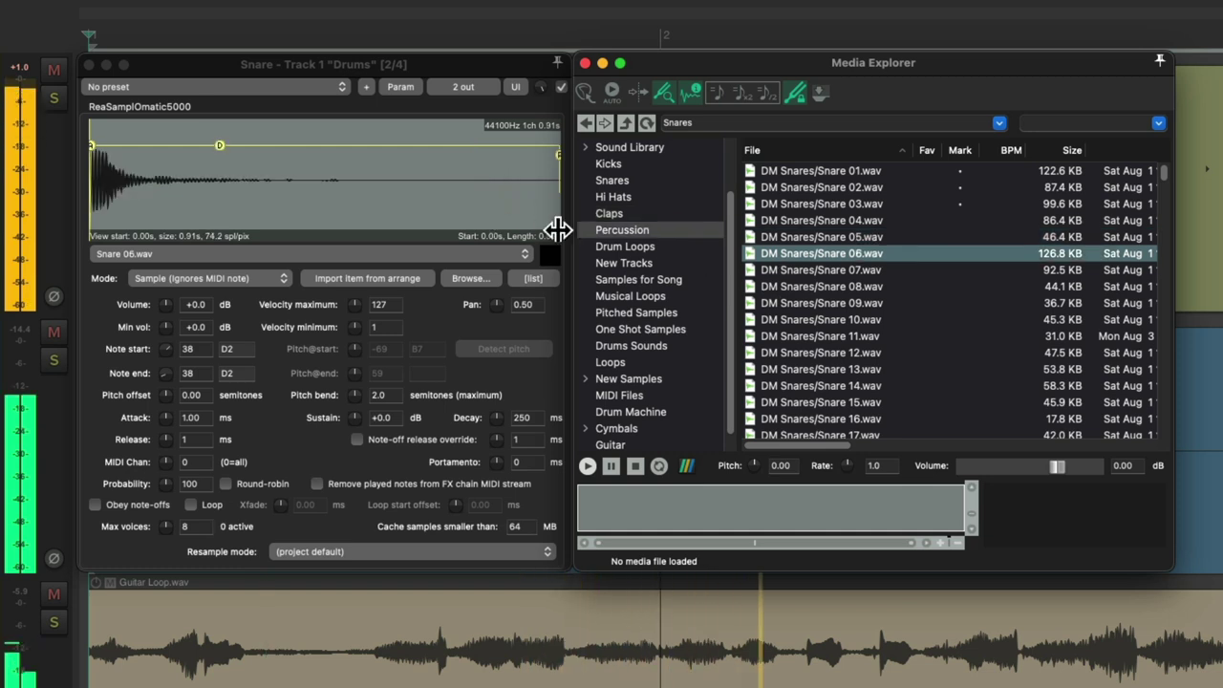
left_click_drag(784, 268, 392, 182)
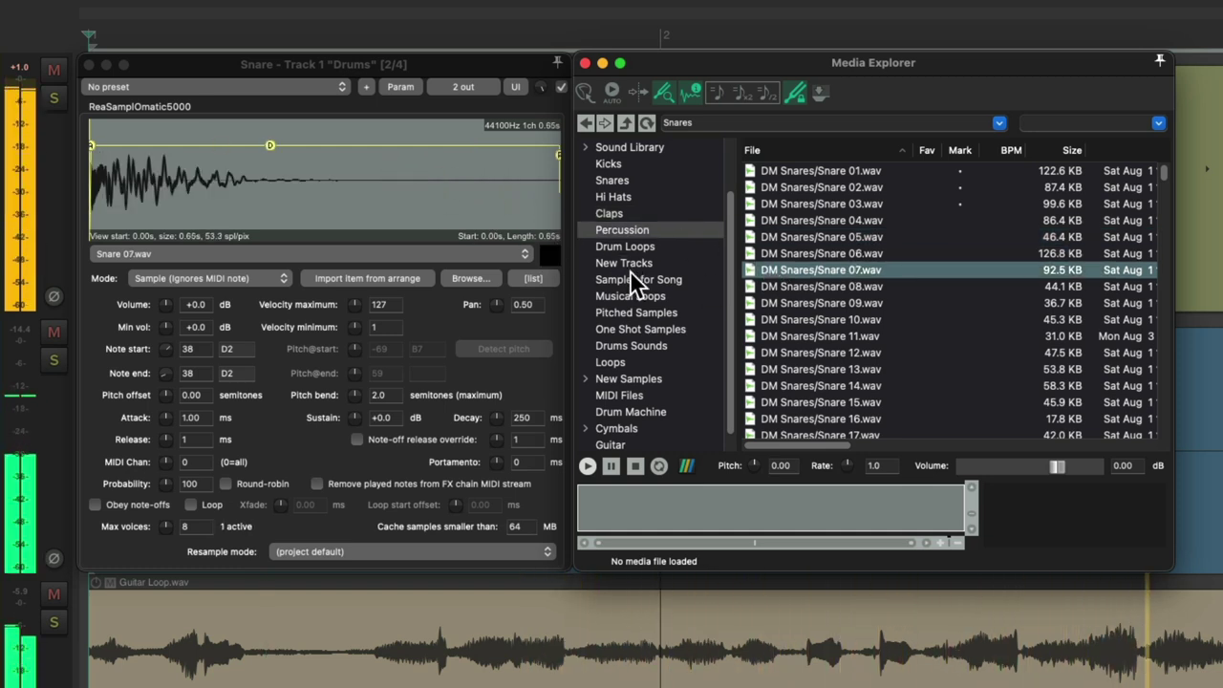
Step: Load more snares further down the list, ending with Snare 14, 15 and 16, then replay and stop
scroll(800, 285, "down", 1)
scroll(800, 284, "down", 2)
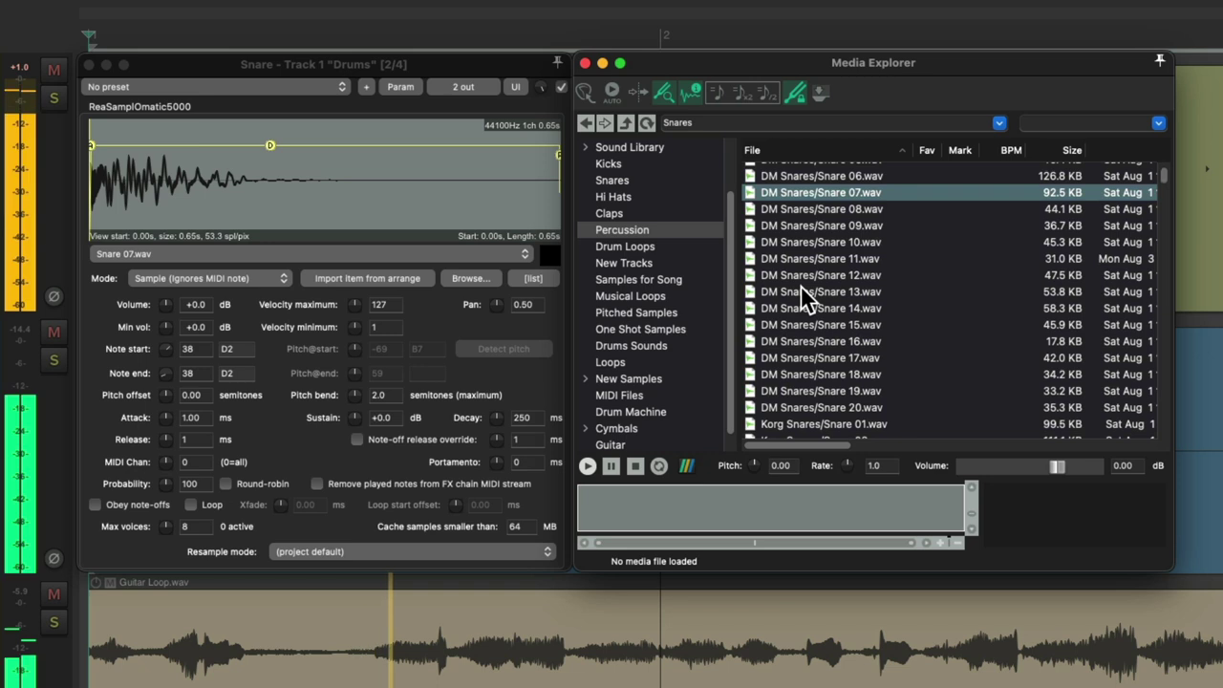
left_click_drag(797, 287, 419, 187)
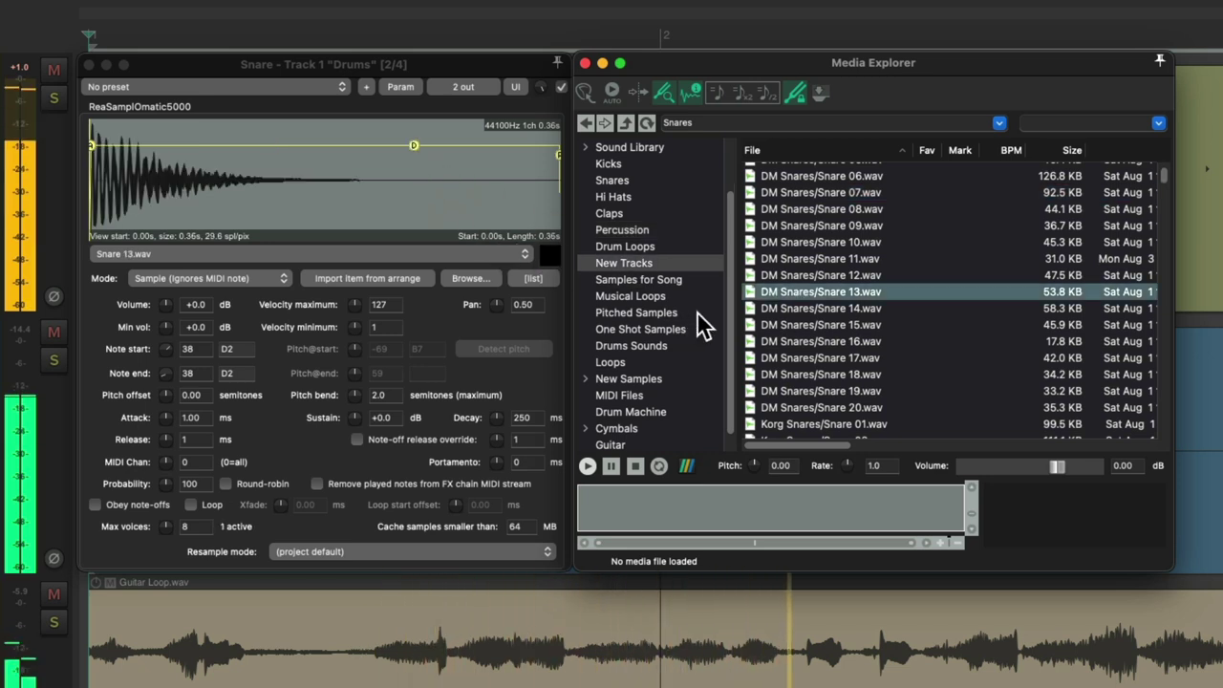
left_click_drag(769, 307, 487, 250)
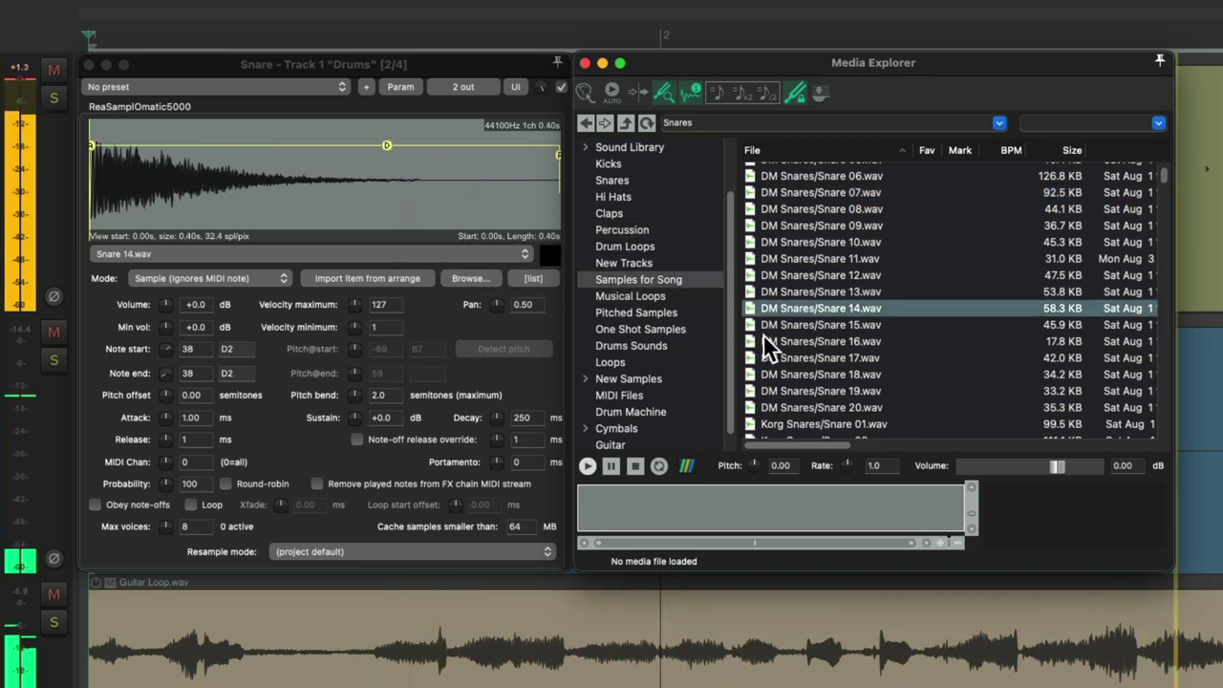
left_click_drag(764, 326, 431, 216)
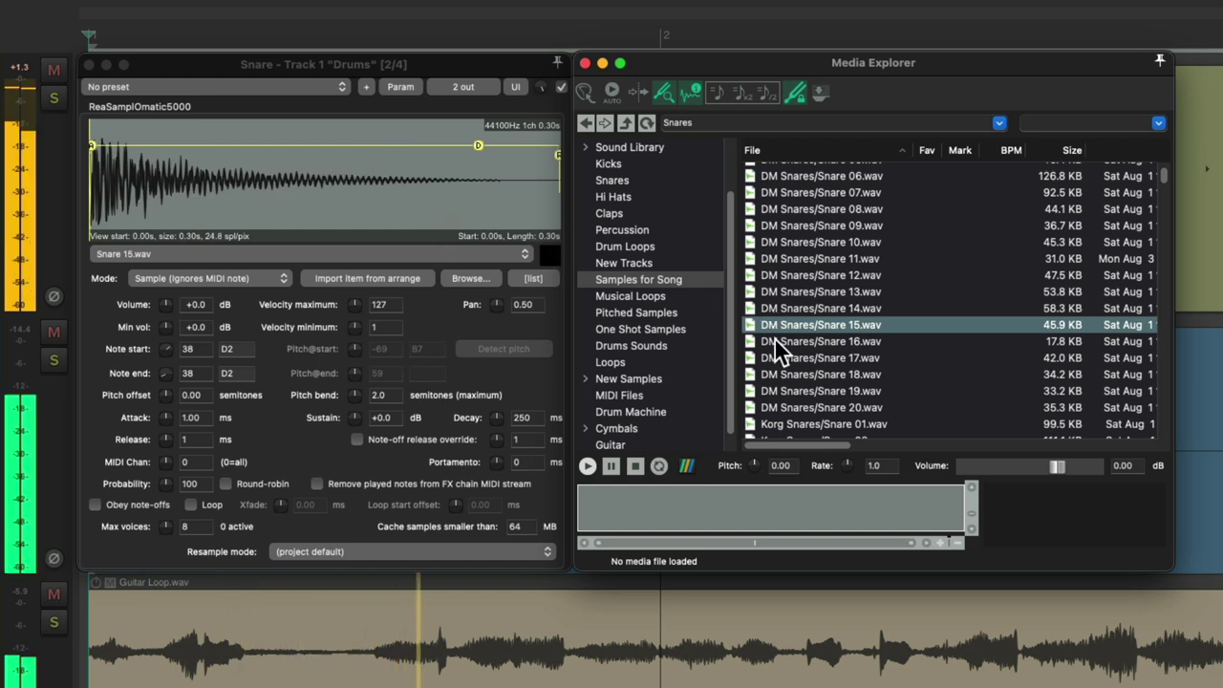
left_click_drag(774, 341, 469, 185)
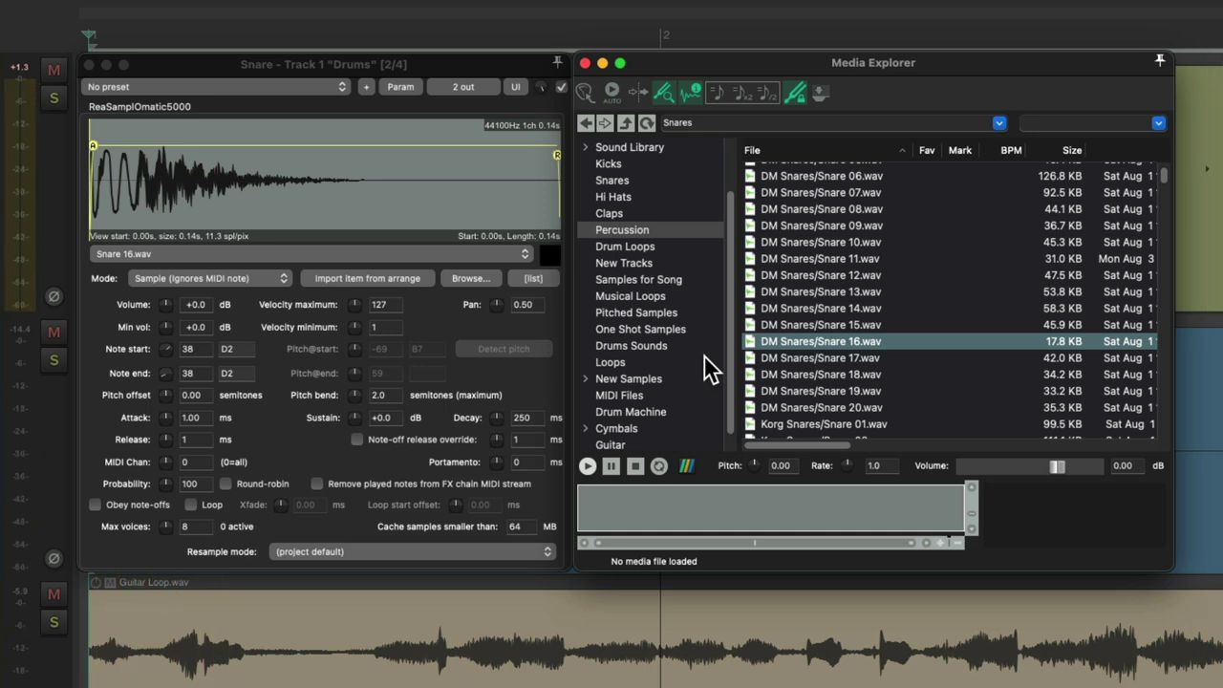
left_click(545, 256)
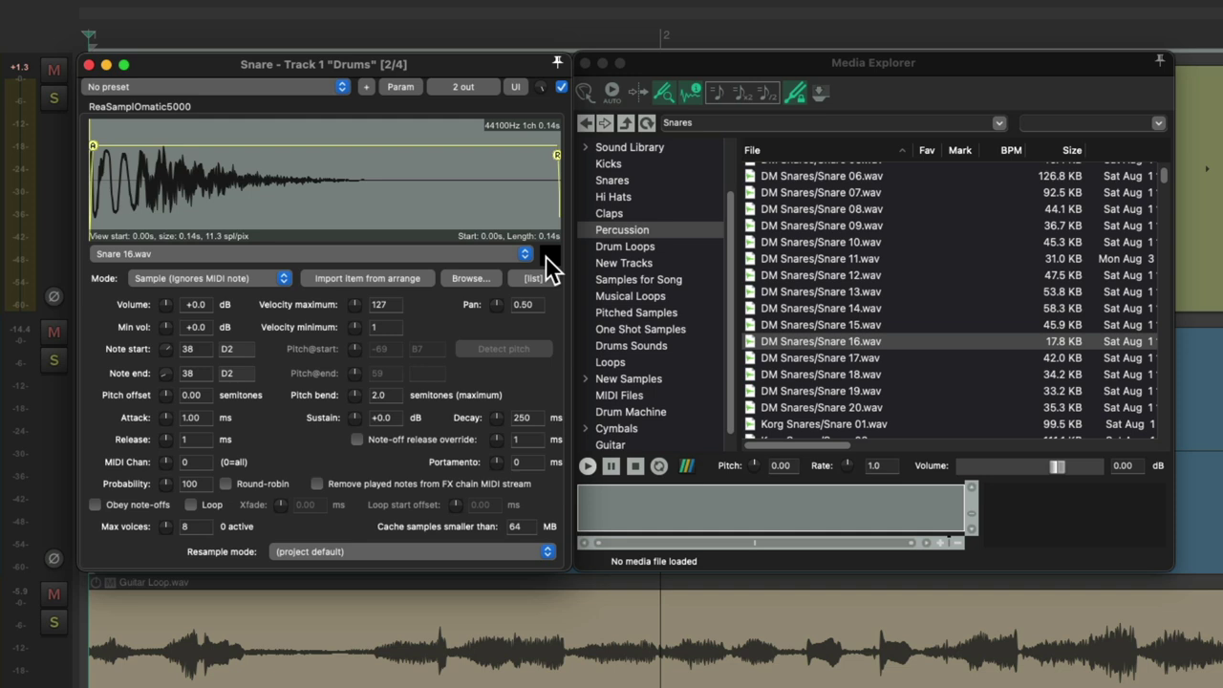
key("space")
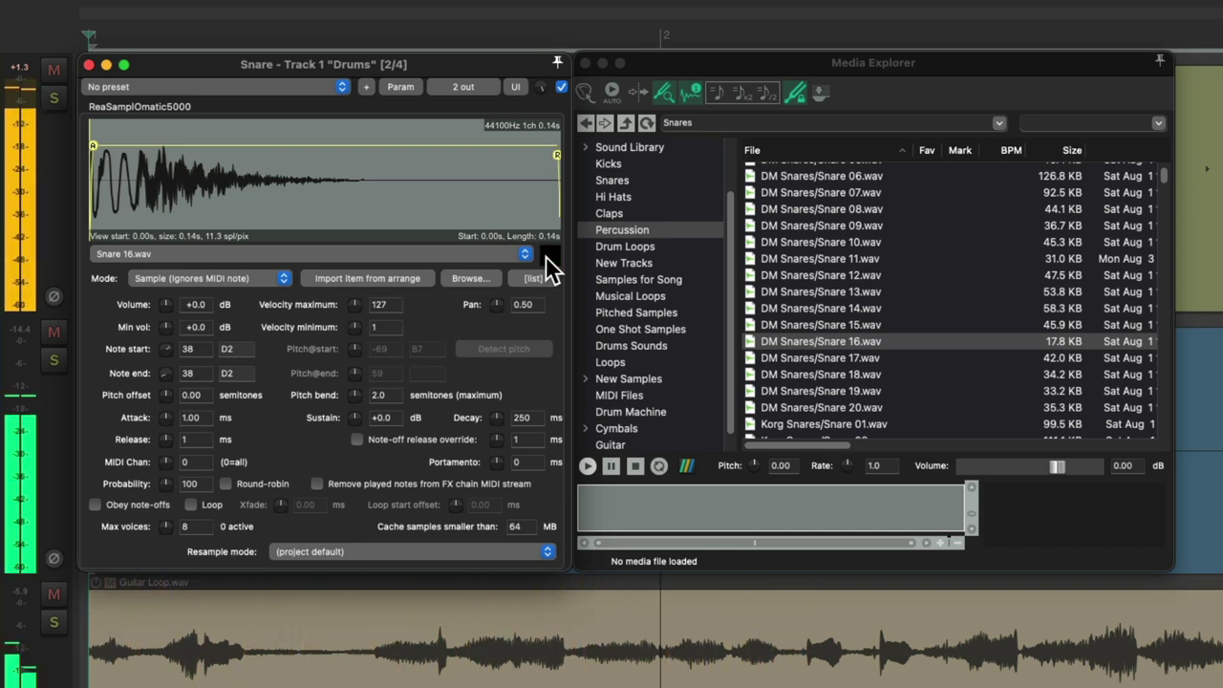
key("space")
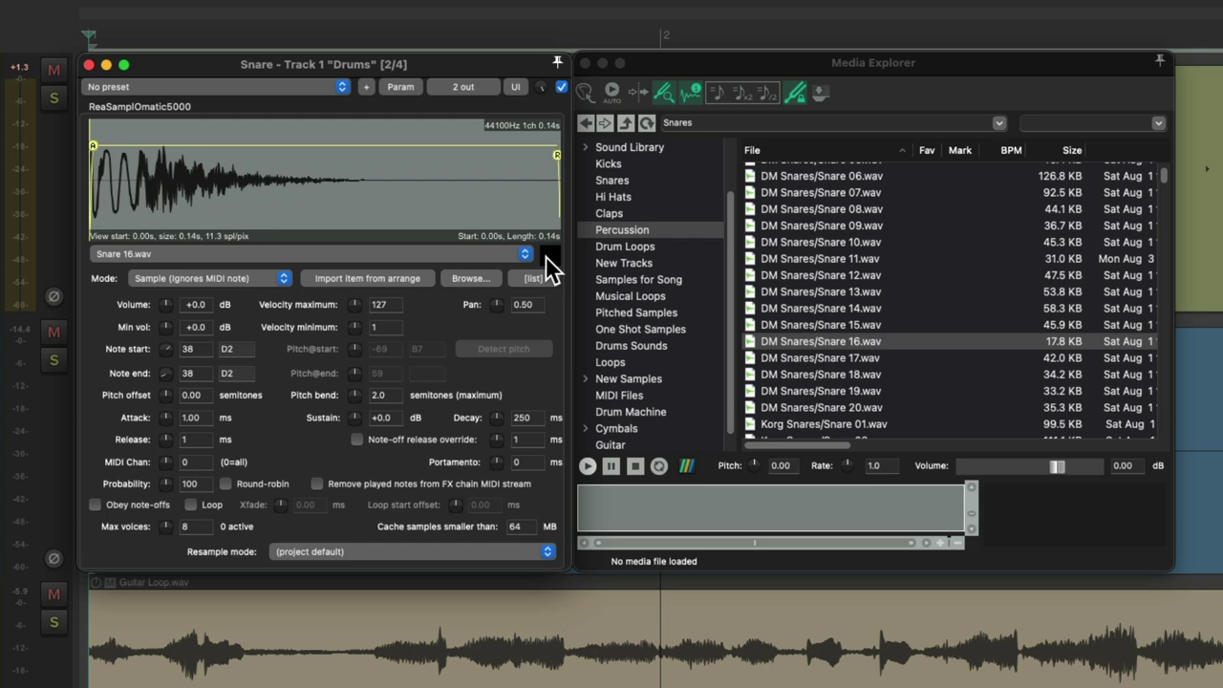
Step: Swap the Snare sampler for the Drums Hi Hat ReaSamplOmatic5000 and list the Hi Hats folder
left_click(89, 65)
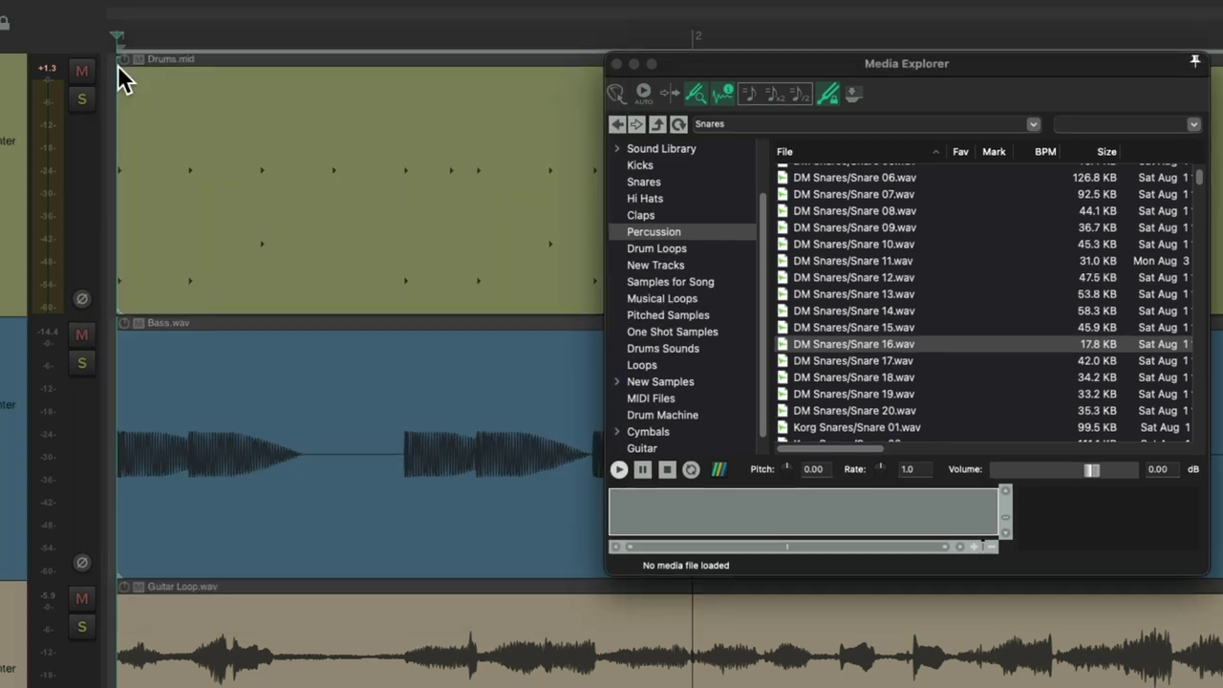
right_click(338, 86)
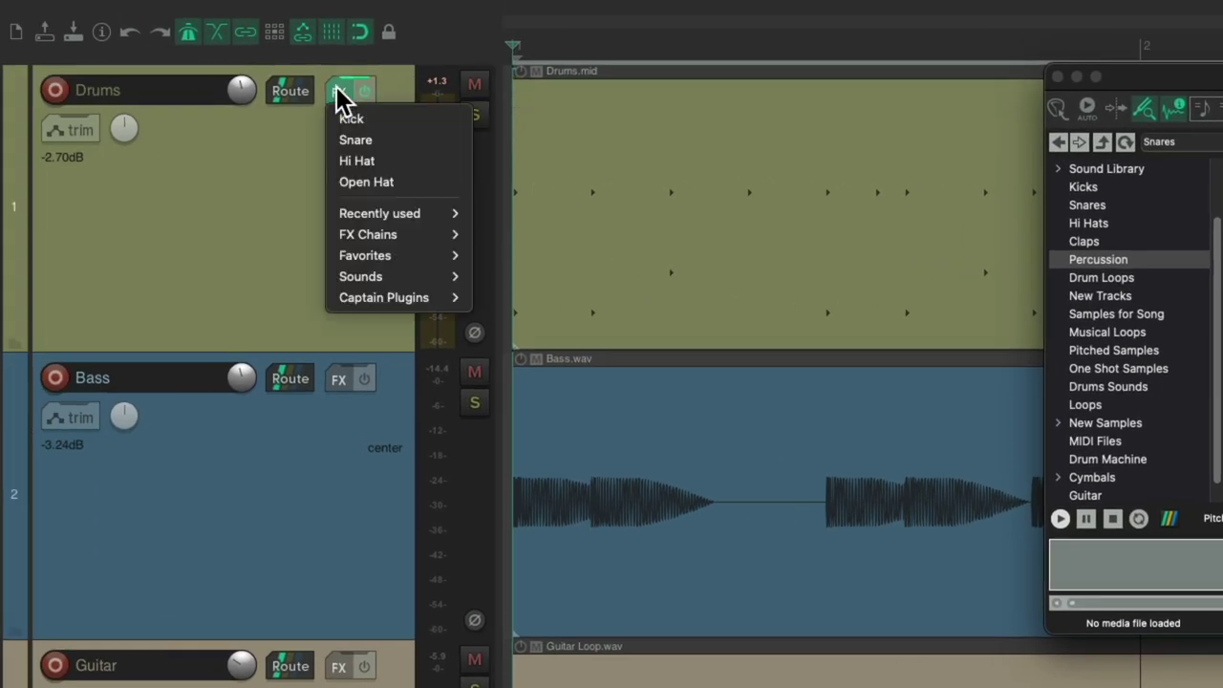
left_click(329, 162)
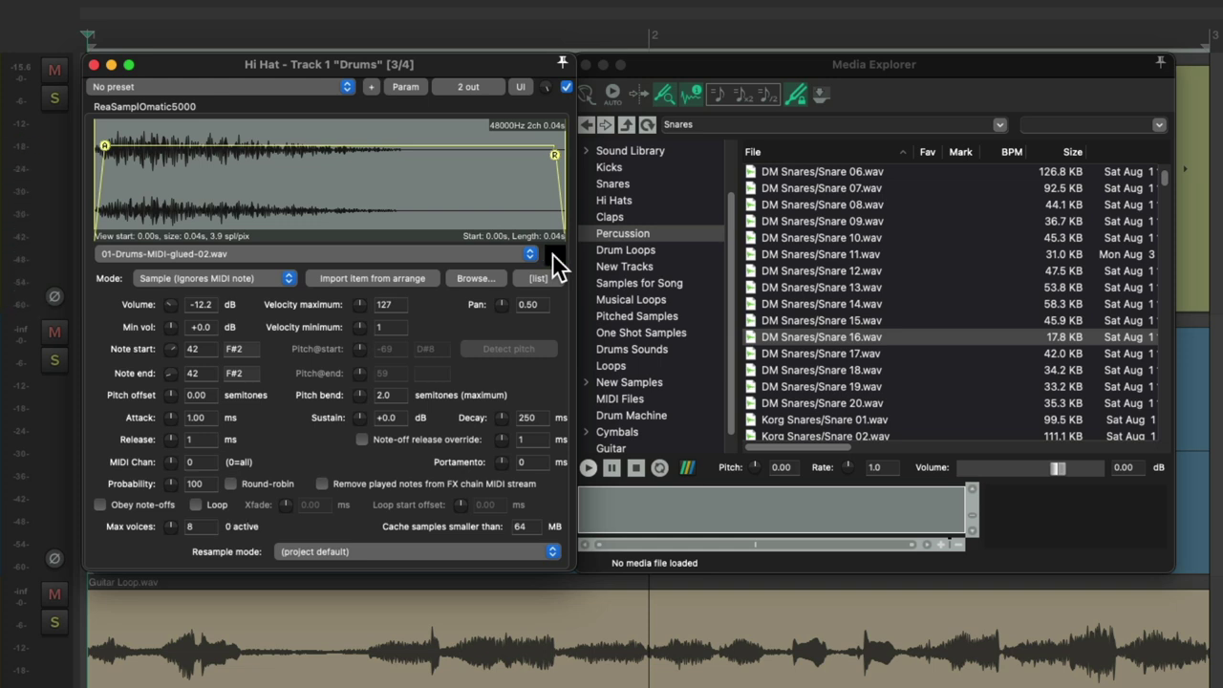
left_click(663, 200)
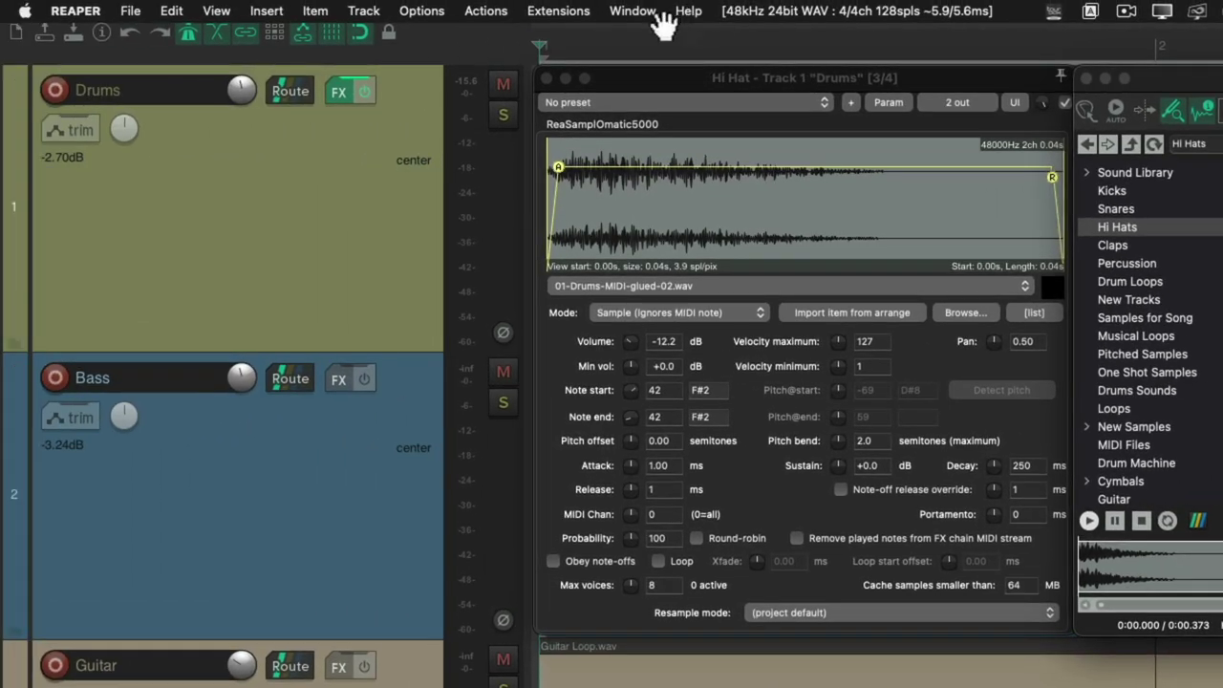
Step: Filter the action list's Media Explorer section by 'next' and select Browser: Select next file in directory
left_click(485, 10)
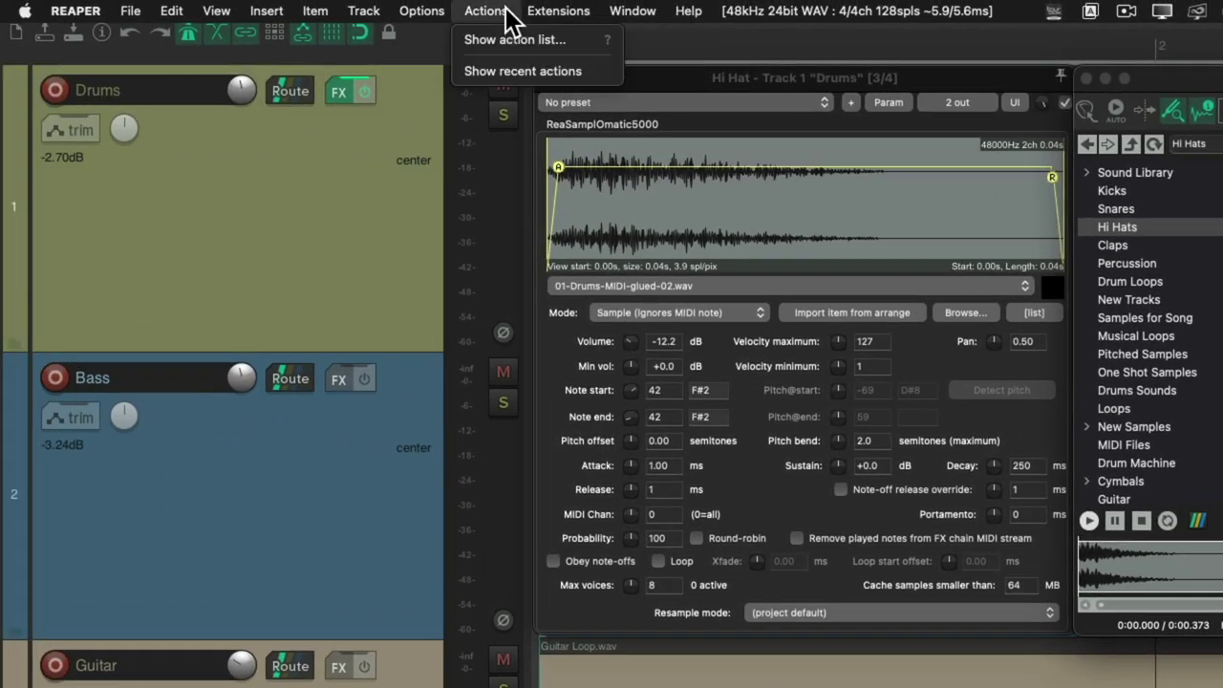
left_click(454, 39)
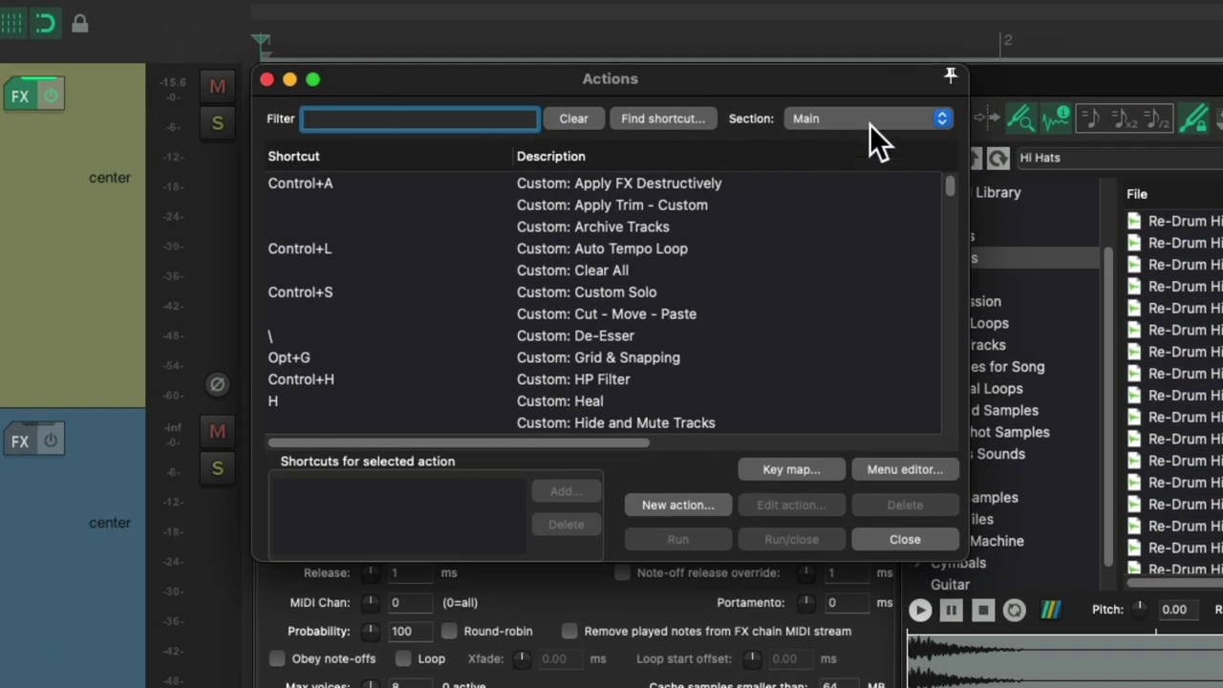
left_click(869, 121)
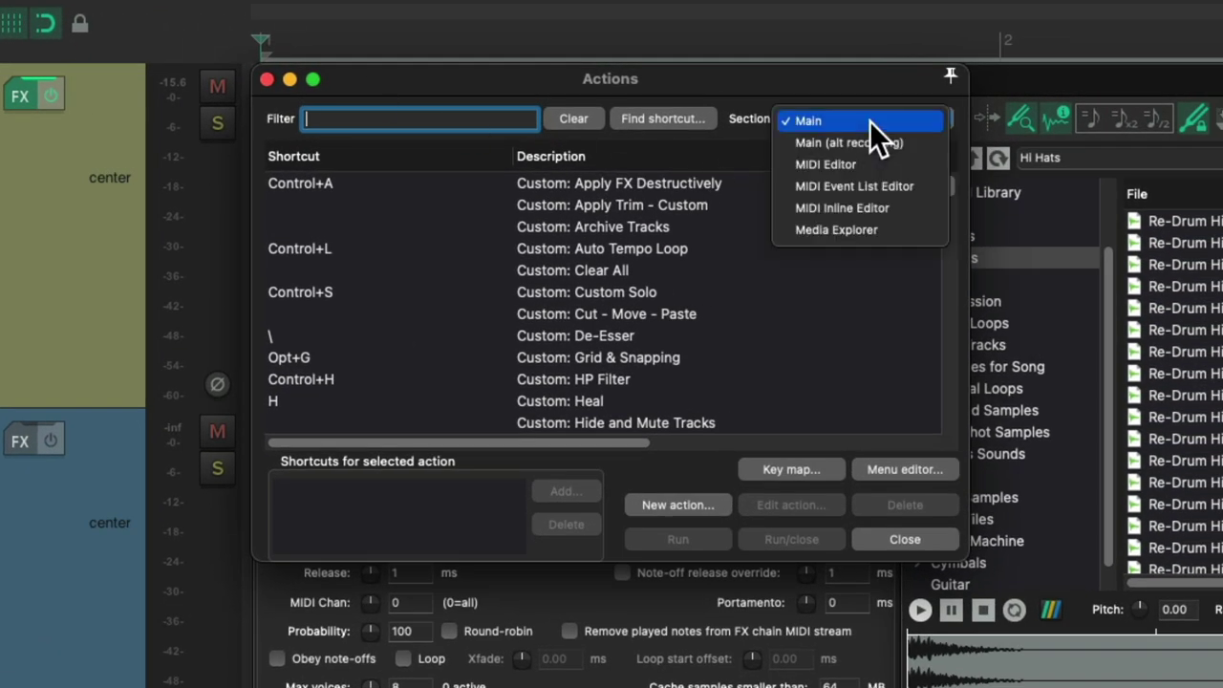
left_click(902, 229)
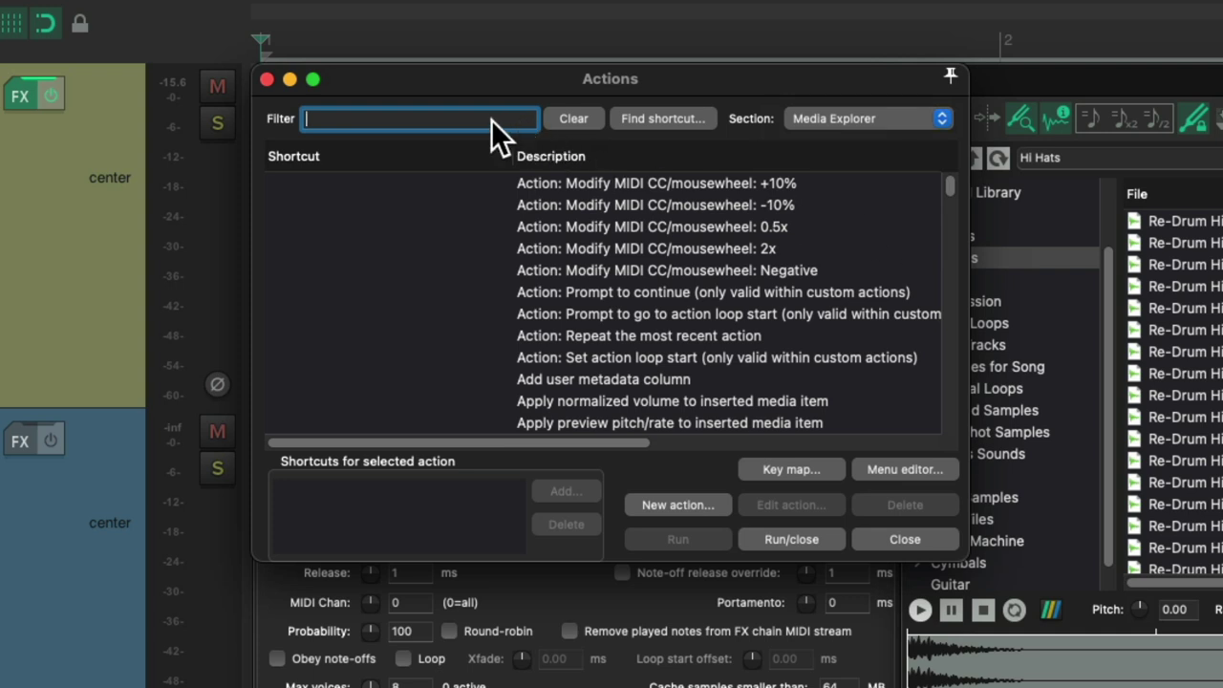
type("next")
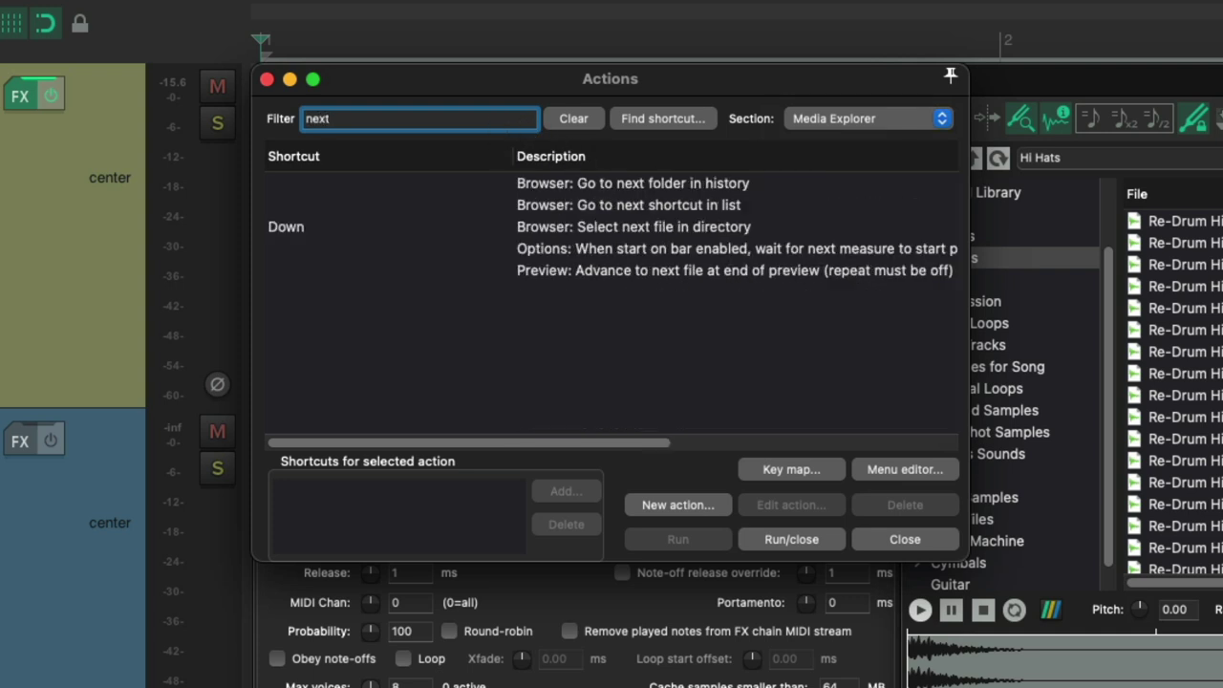
left_click(685, 229)
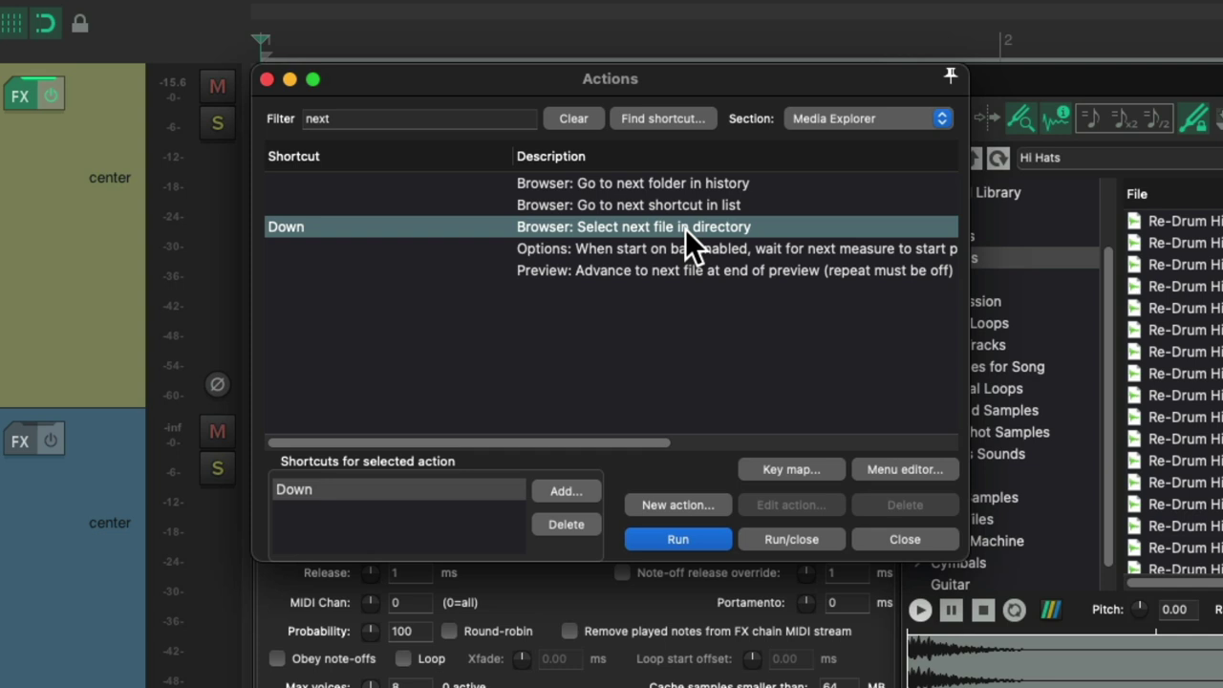
Step: Create a new custom action named 'Next File into Sampler'
left_click(703, 503)
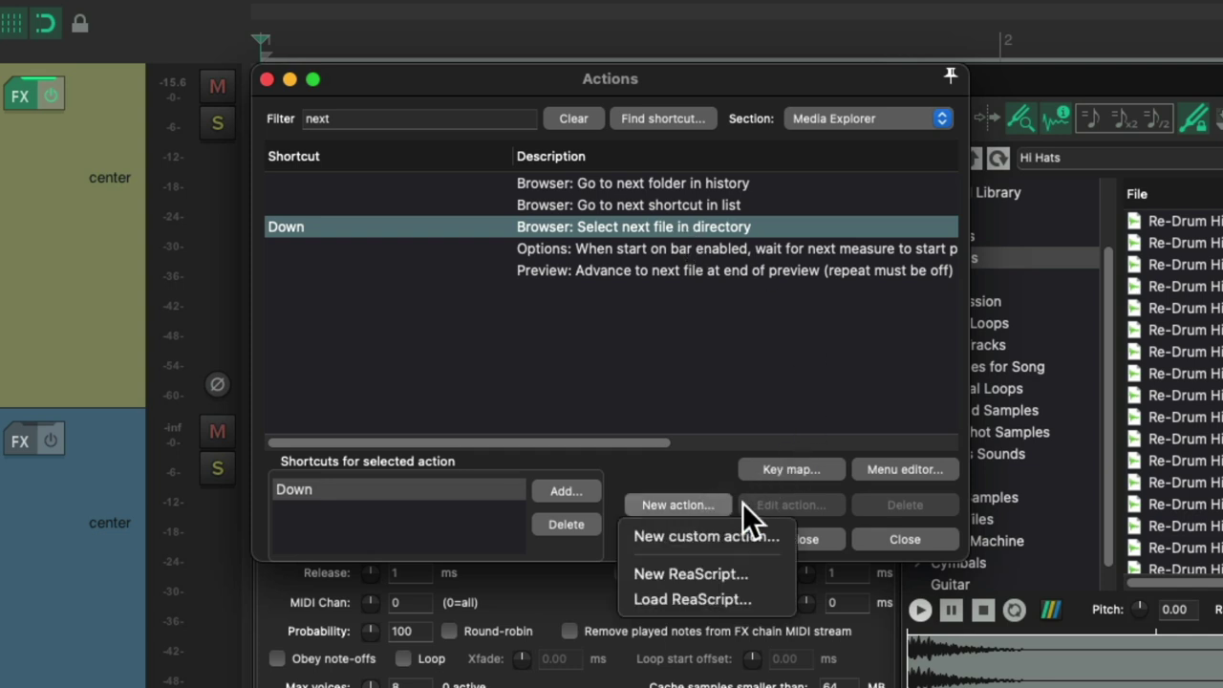
left_click(778, 538)
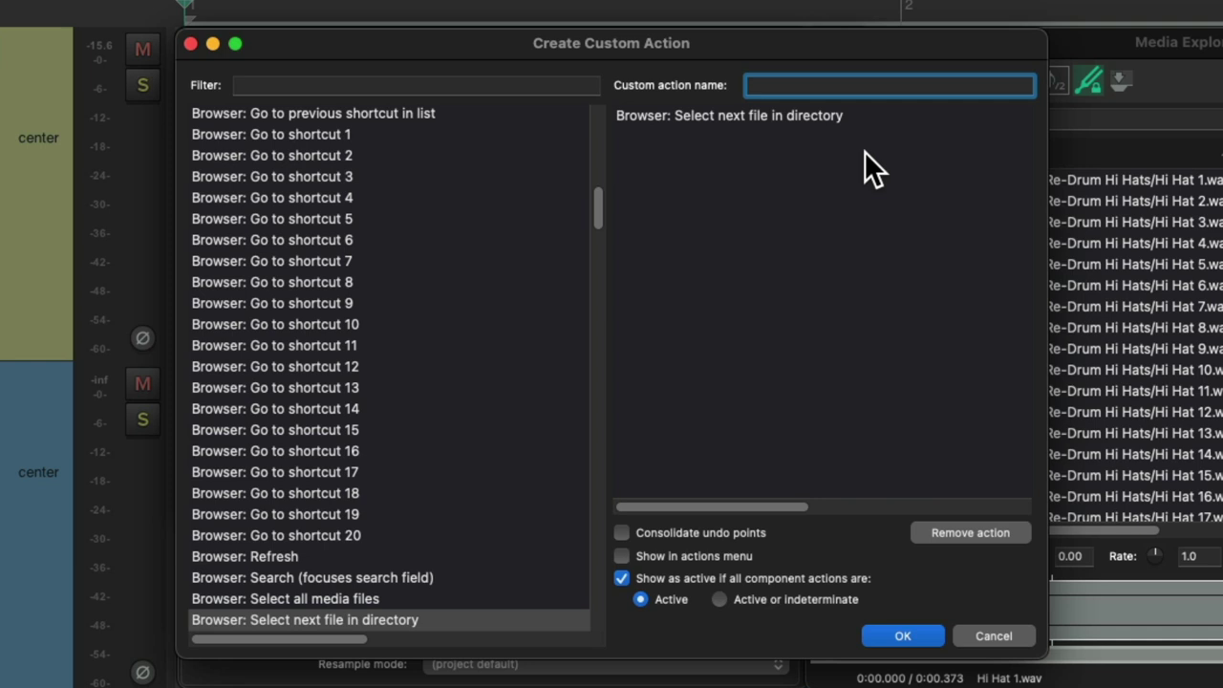
type("Next File into Sampler")
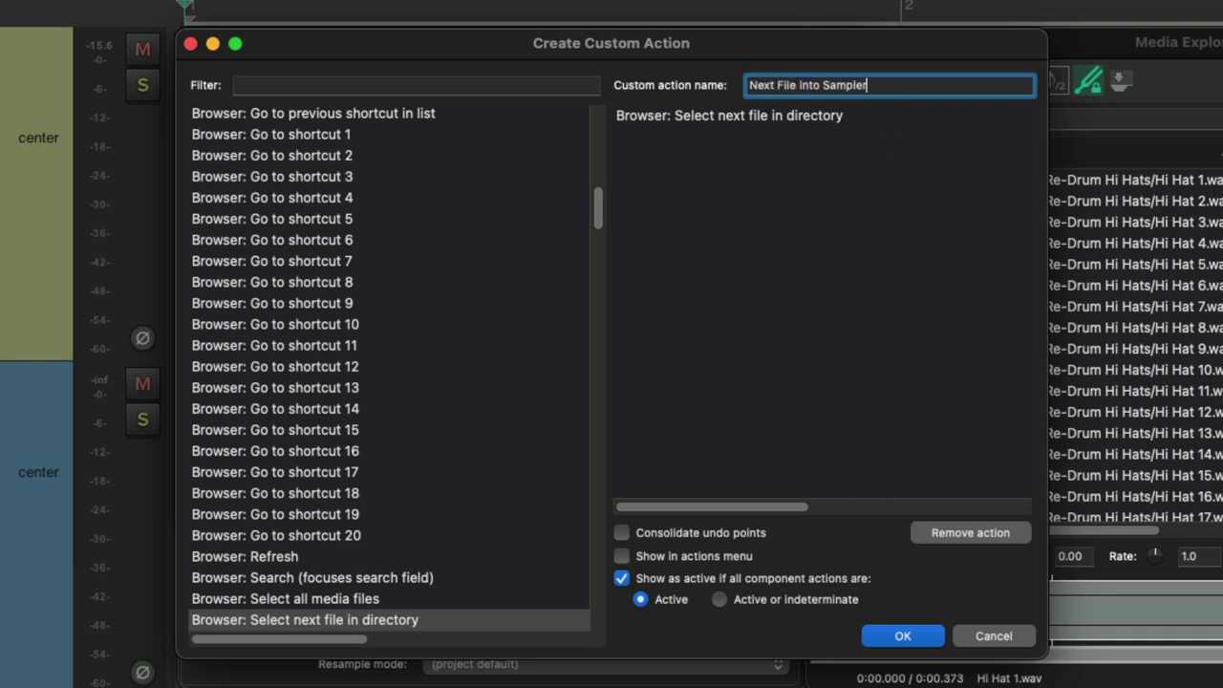
Step: Add Media: Insert into active sample player after the select-next-file step and check both steps
left_click(517, 84)
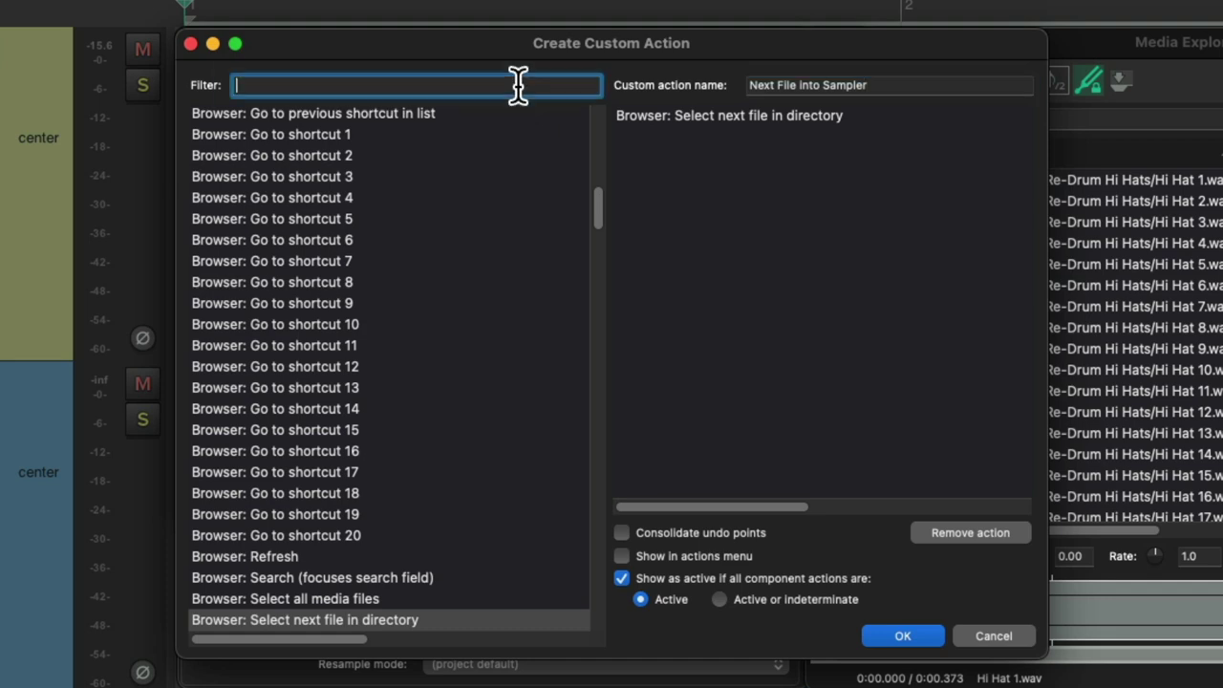
type("sample player")
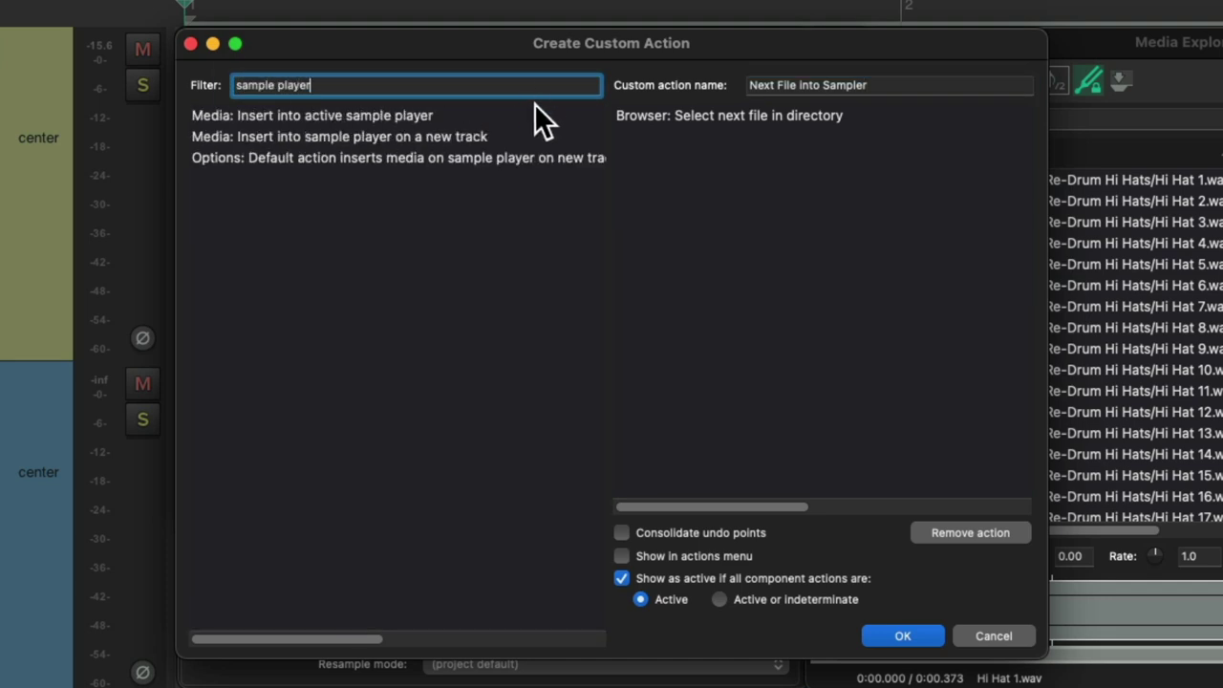
left_click(513, 114)
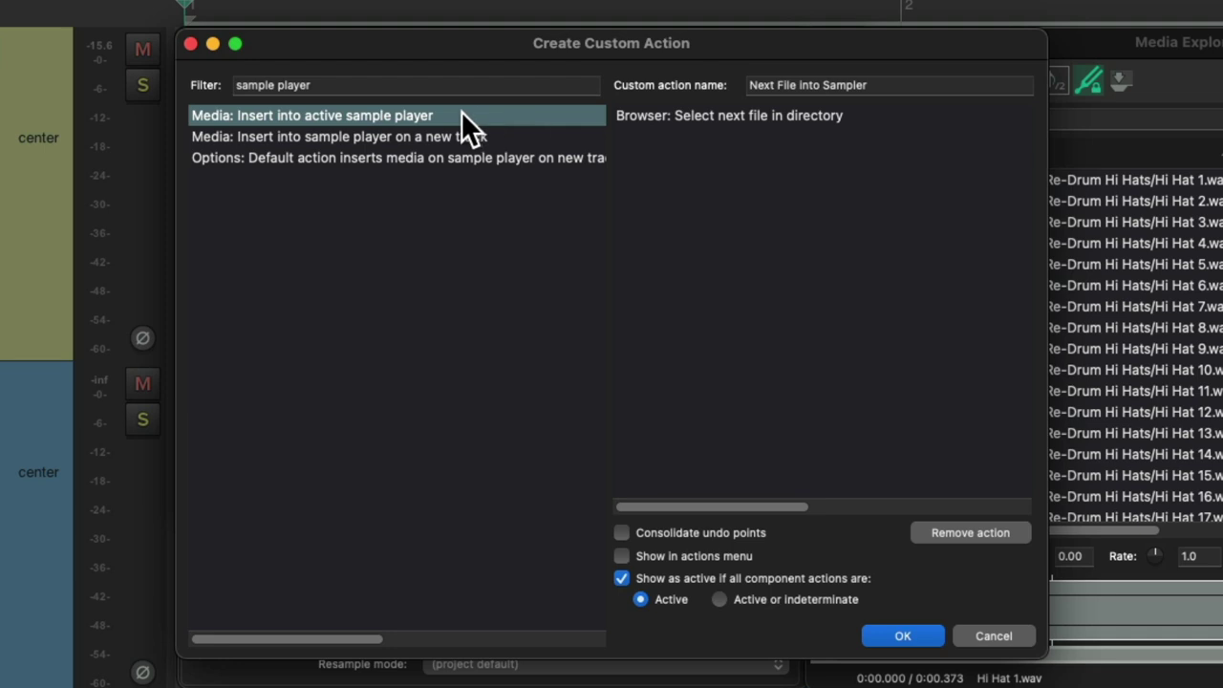
left_click_drag(461, 114, 650, 181)
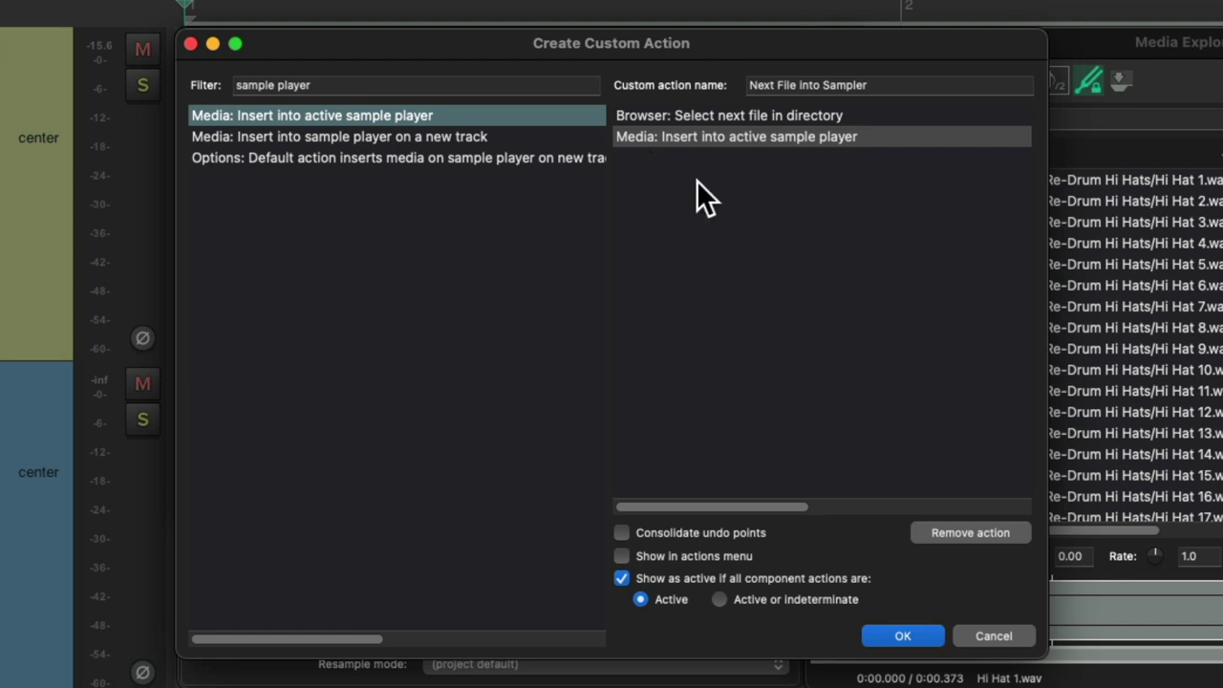
left_click(882, 112)
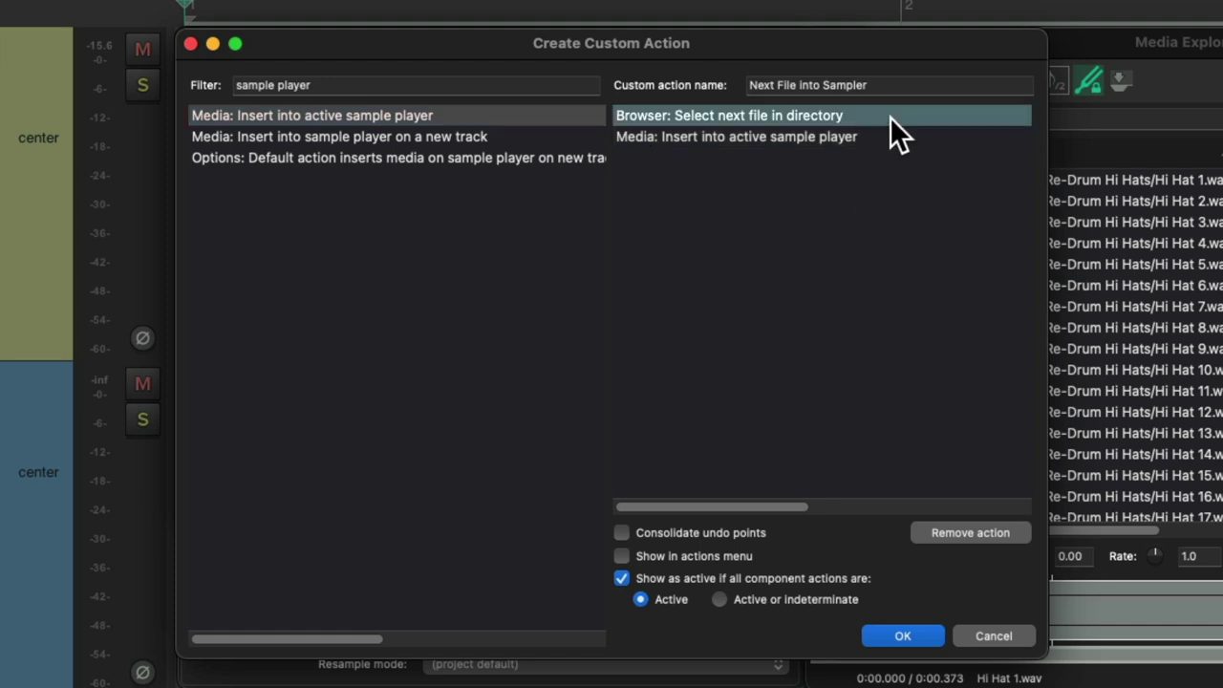
left_click(888, 134)
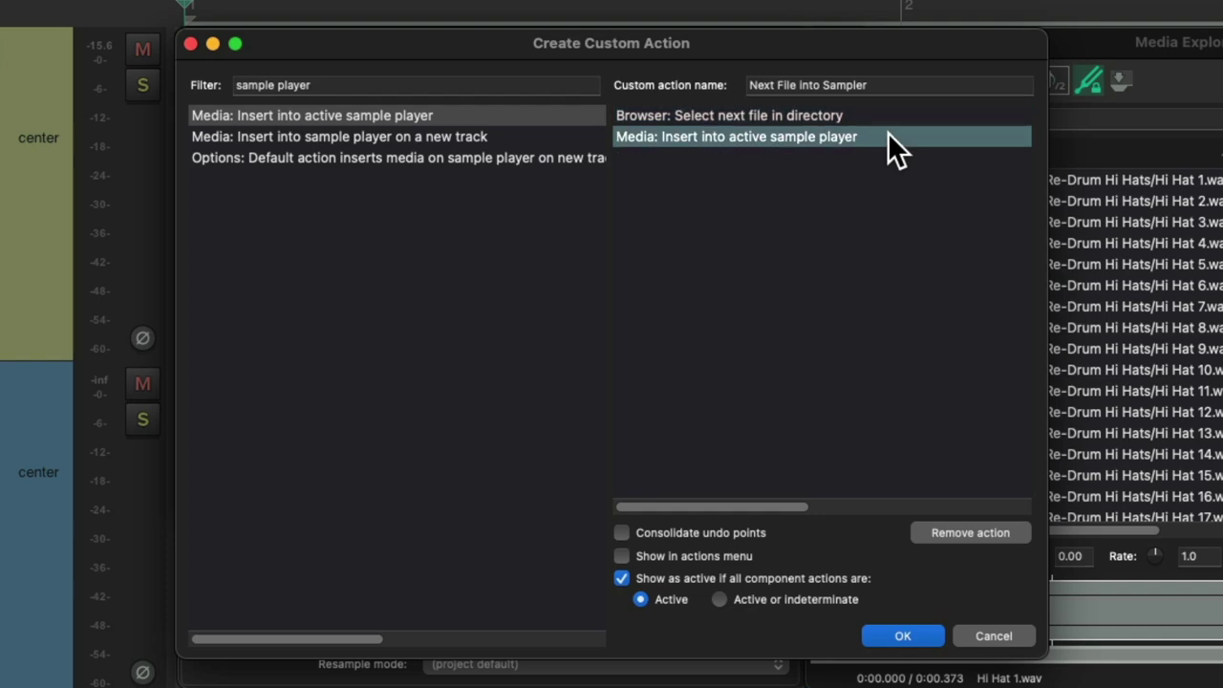
Step: Save the Next File into Sampler custom action and select it in the list
left_click(912, 638)
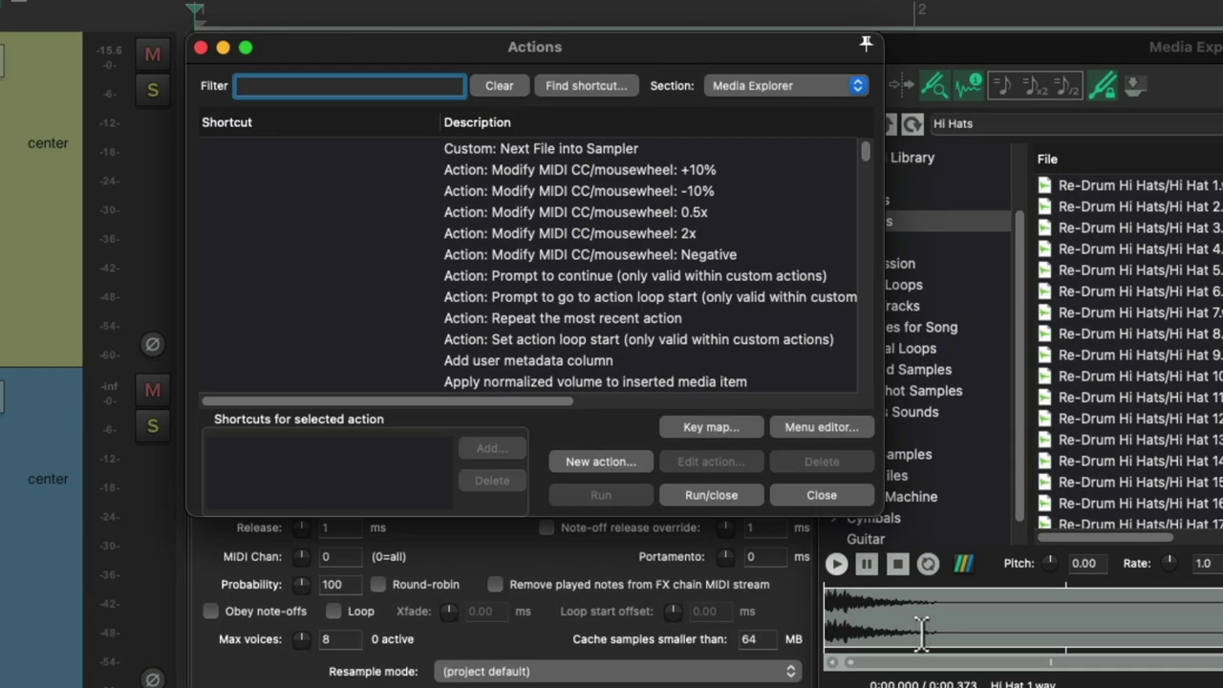
key("Tab")
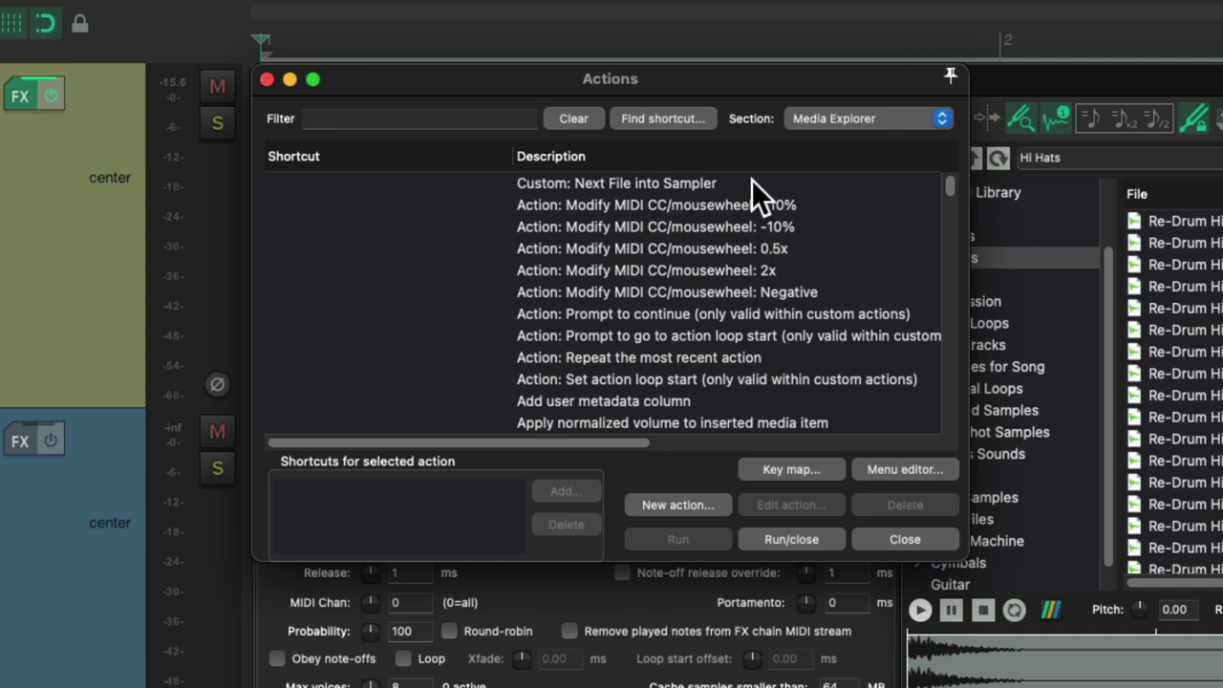
left_click(751, 182)
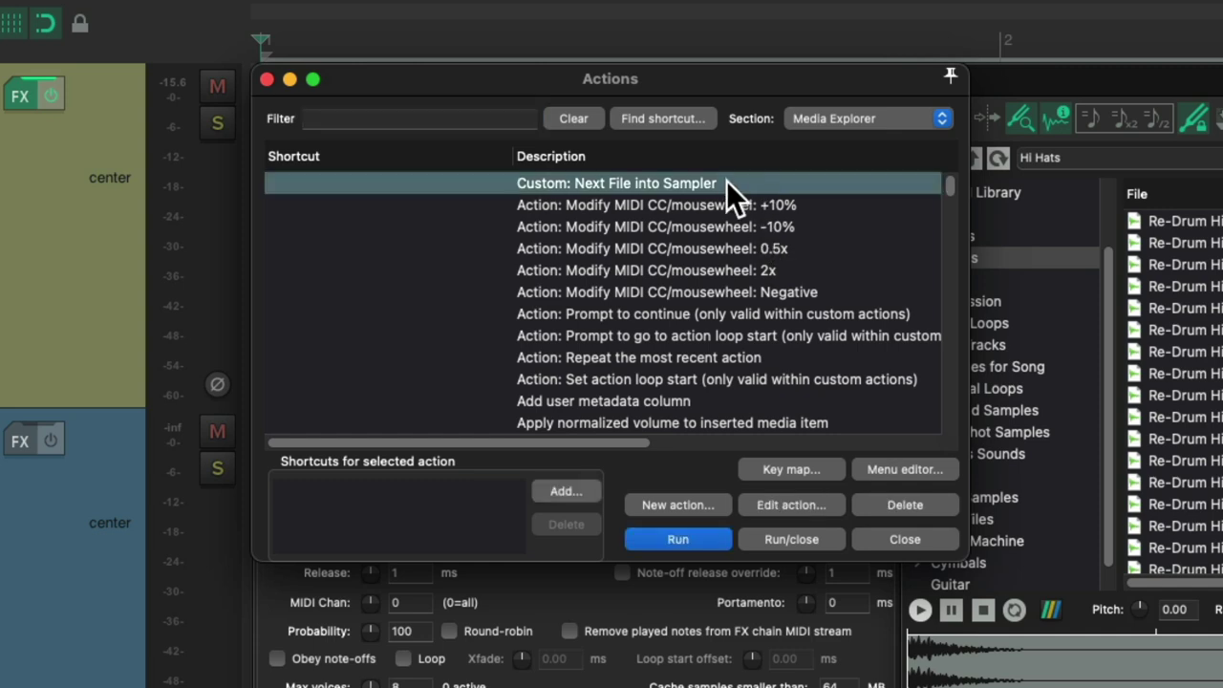
Step: Duplicate Next File into Sampler and open the copy for editing
right_click(690, 182)
left_click(732, 252)
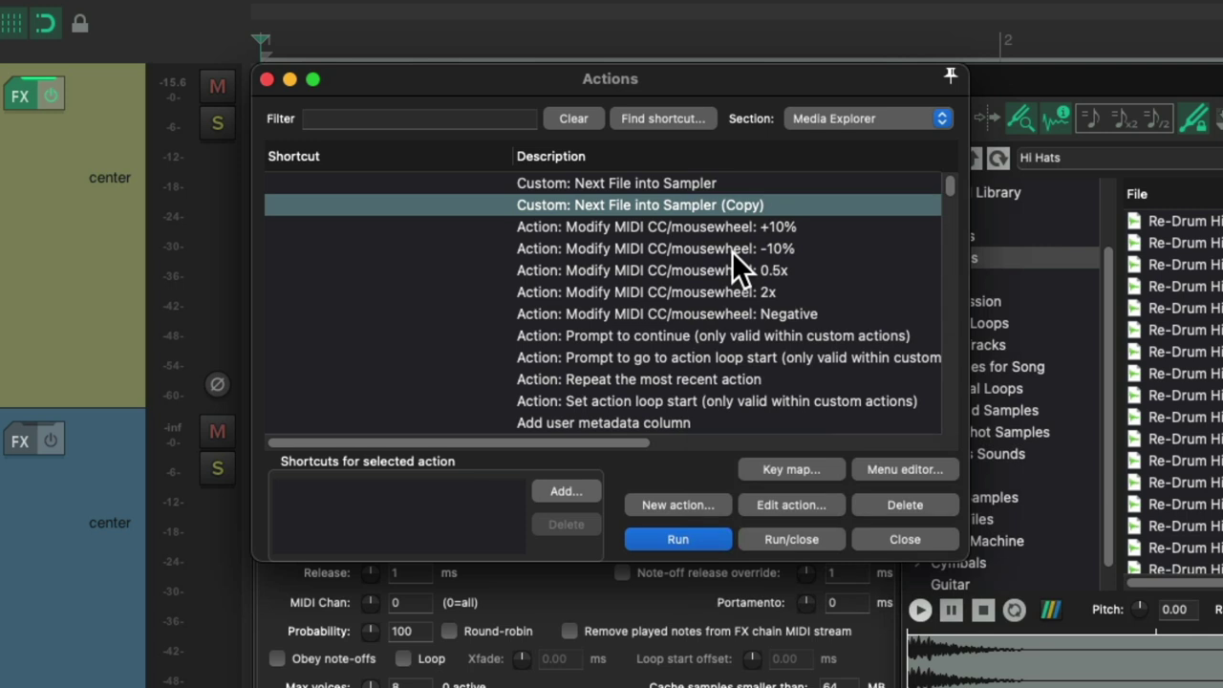
right_click(686, 204)
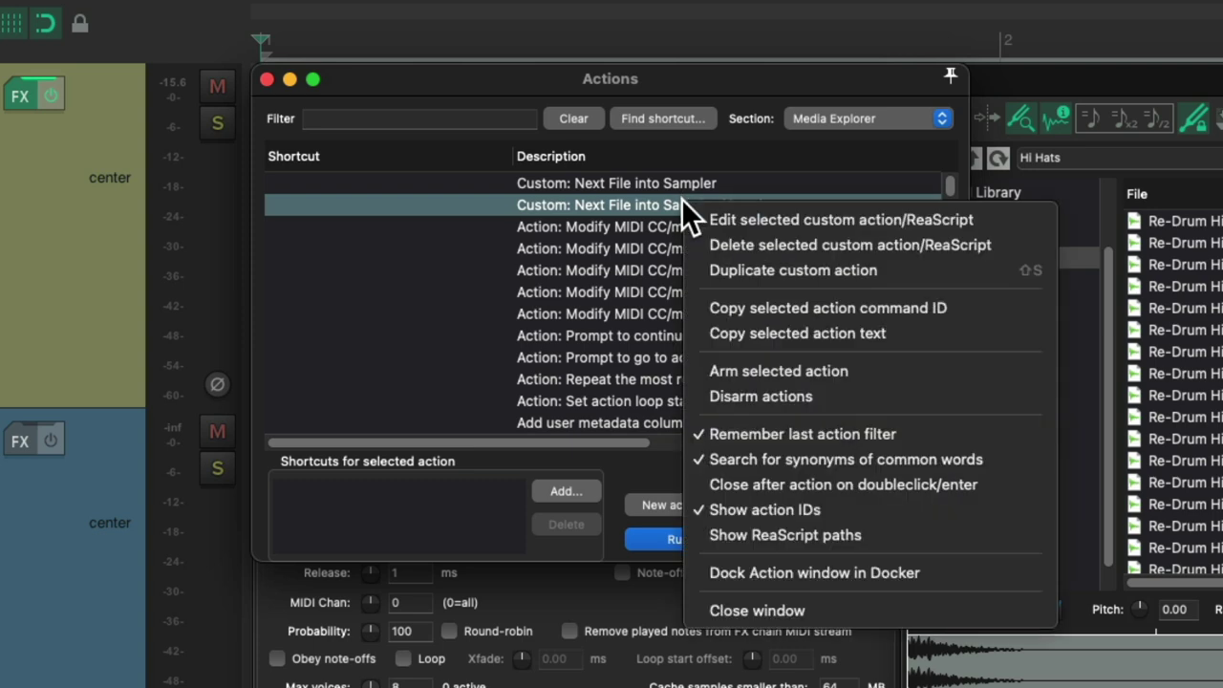
left_click(695, 218)
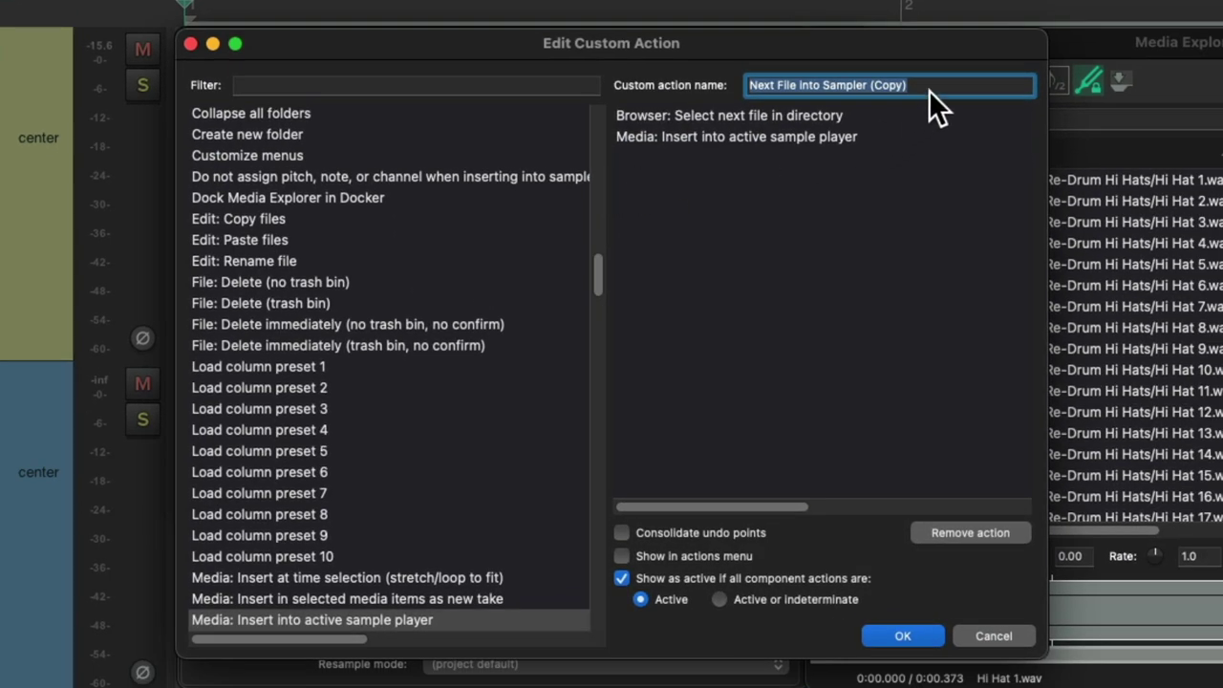
Step: Rename the copied action to 'Previous File into Sampler'
left_click(928, 90)
key("BackSpace")
key("BackSpace")
key("BackSpace")
key("BackSpace")
key("BackSpace")
key("BackSpace")
key("BackSpace")
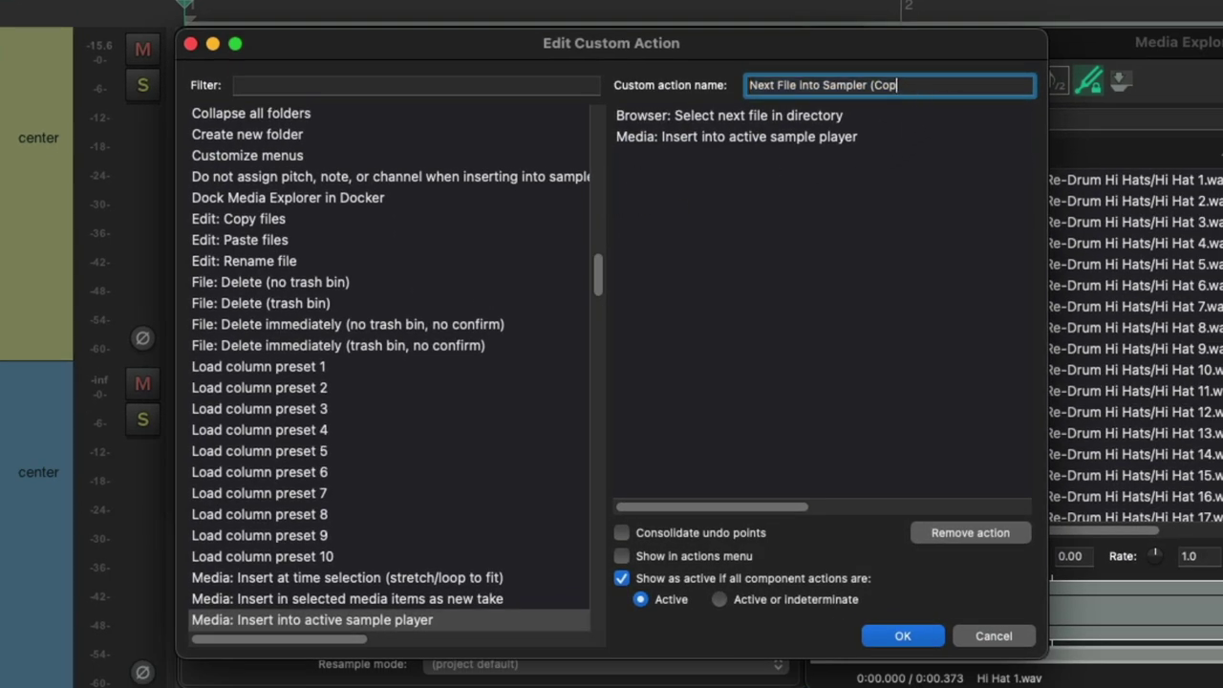
double_click(765, 86)
type("Previous")
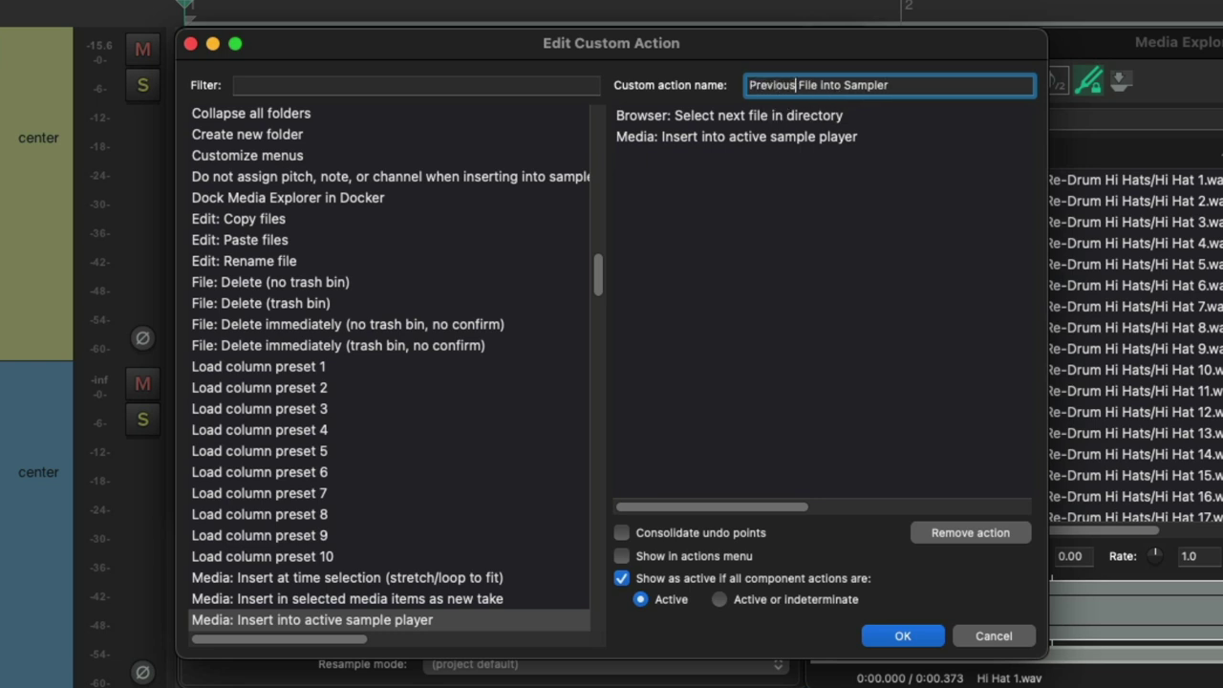
Step: Replace the select-next-file step with Browser: Select previous file in directory, placed above the insert step, and save
left_click(754, 117)
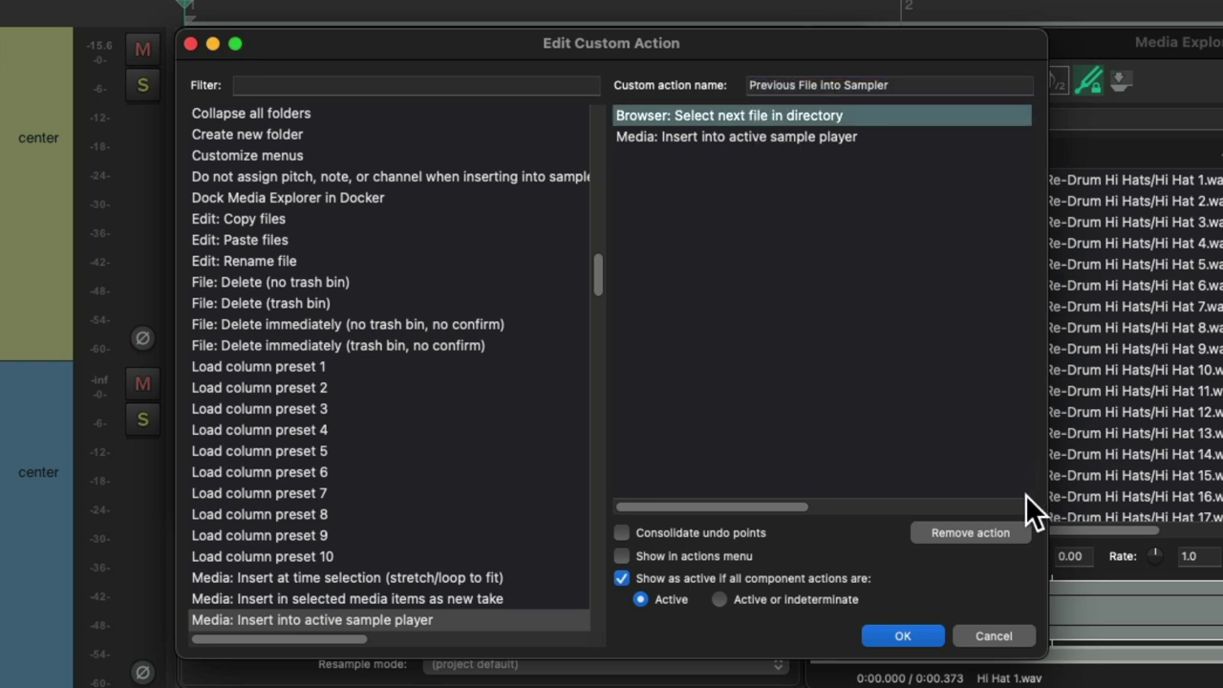
left_click(957, 533)
left_click(499, 84)
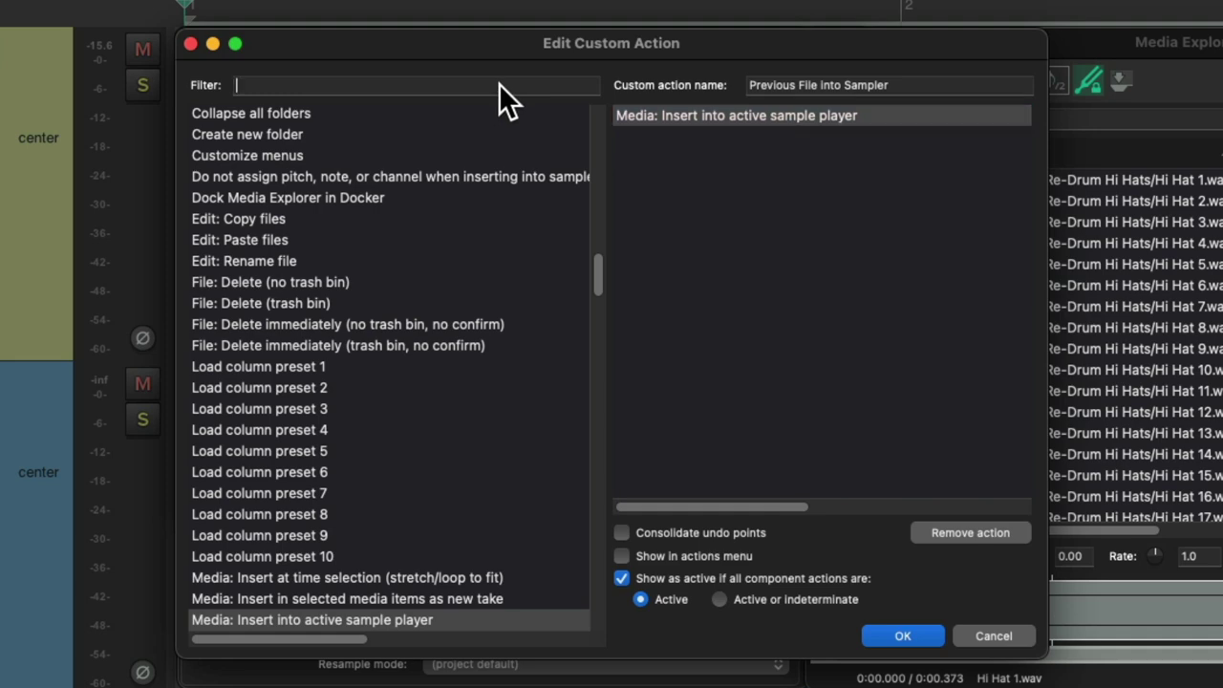
type("previous")
left_click(462, 158)
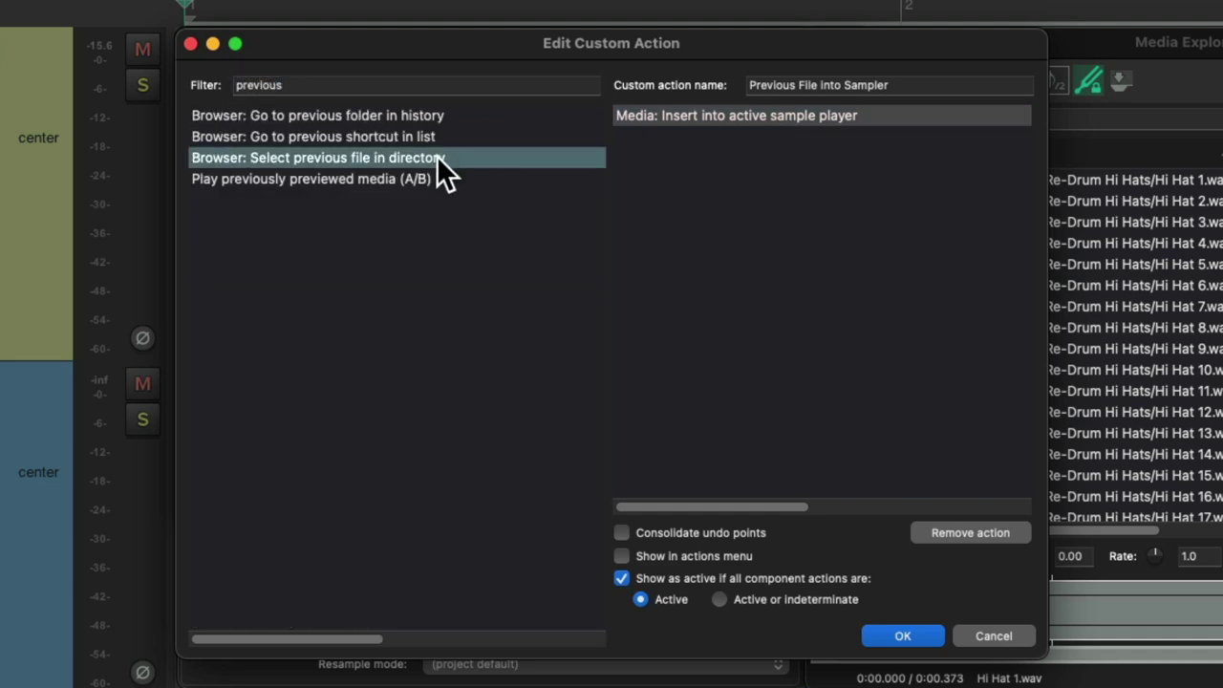
left_click_drag(430, 159, 739, 105)
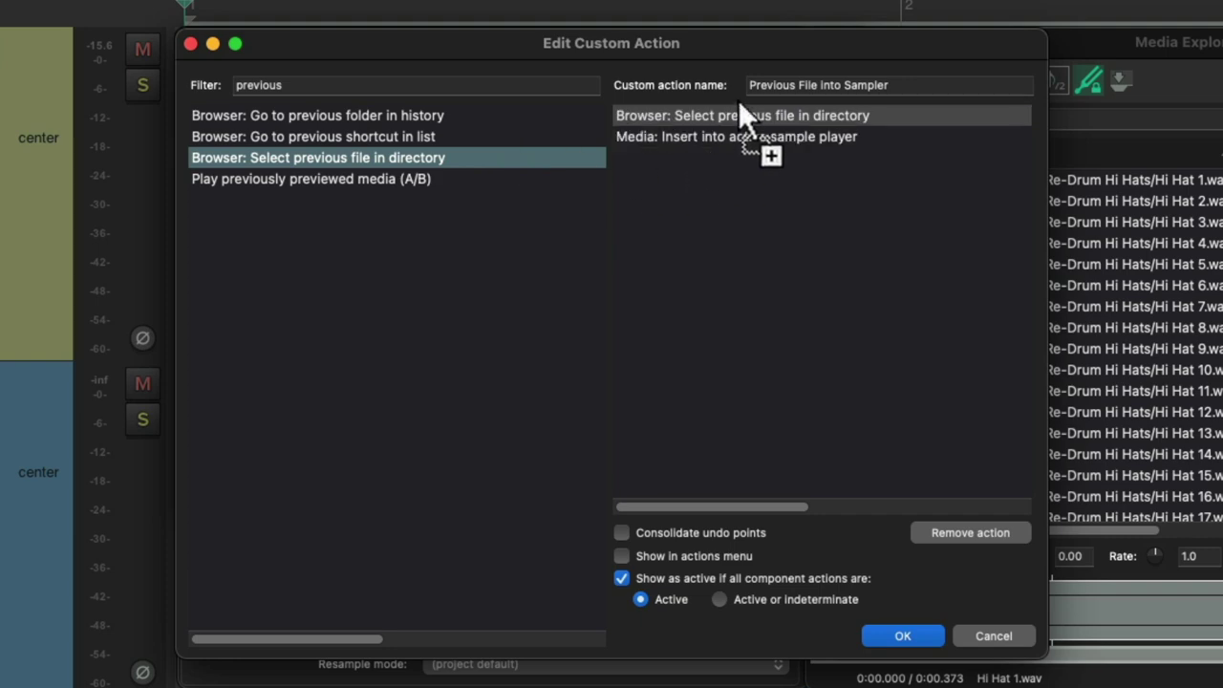
left_click(902, 636)
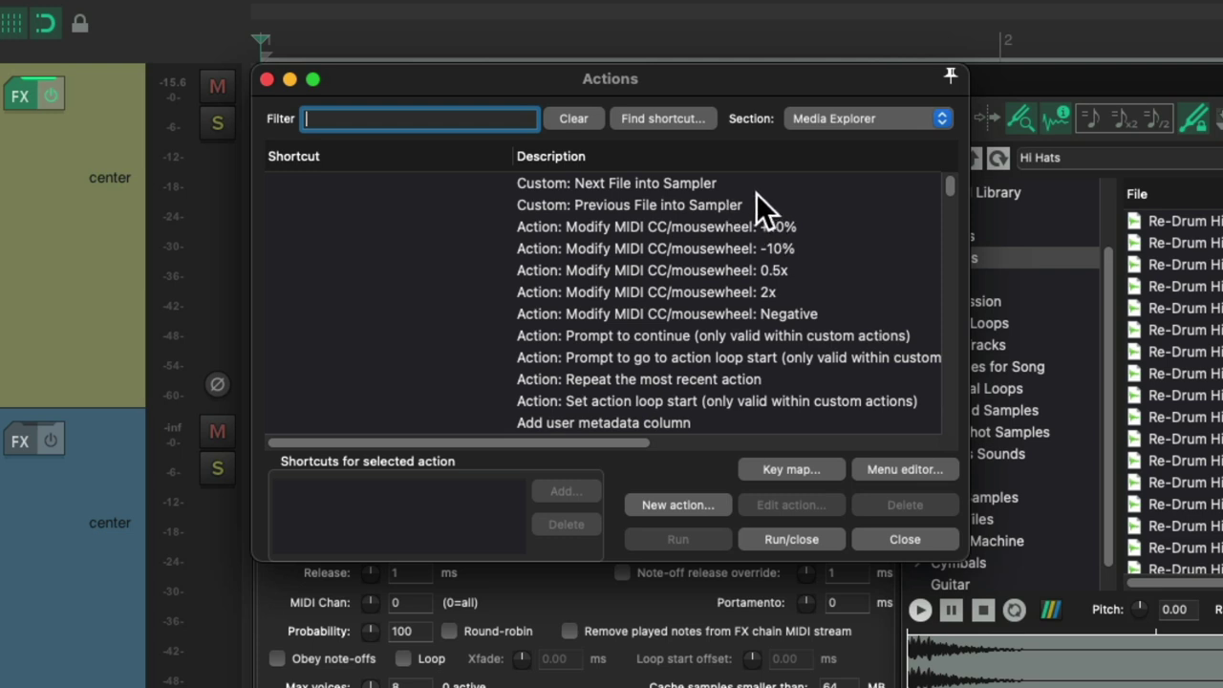
Step: Assign Cmd+Opt+Control+Down as the shortcut for Next File into Sampler
left_click(731, 182)
left_click(566, 490)
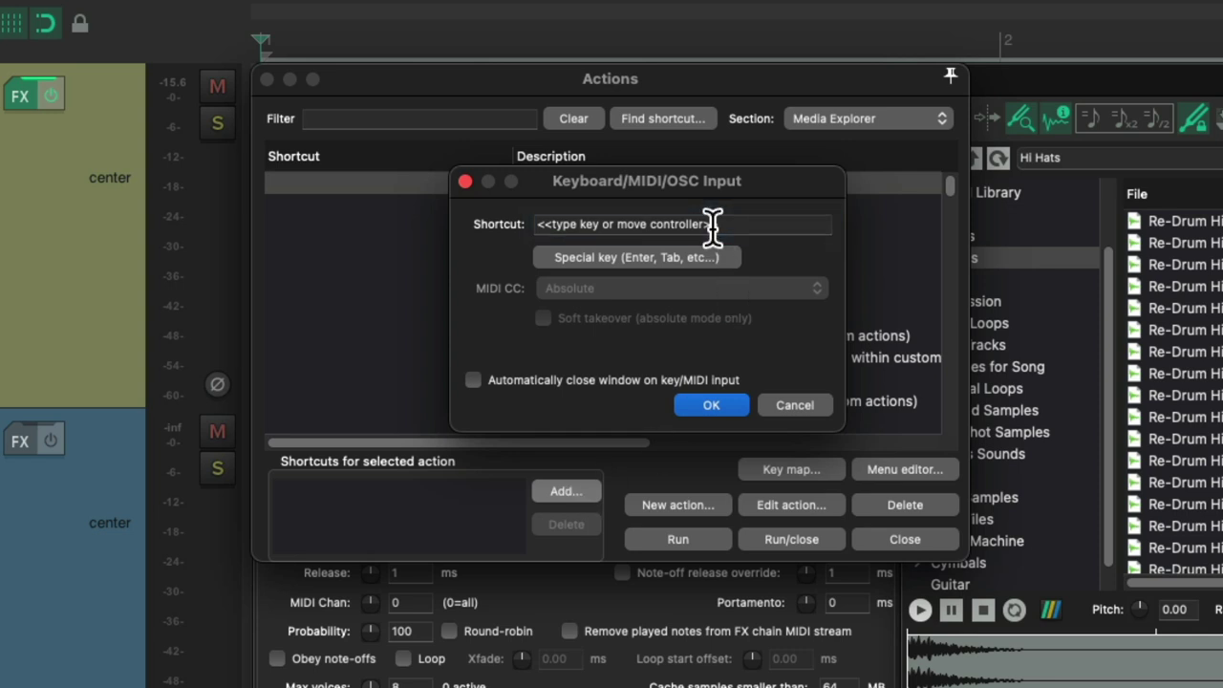
key("ctrl+alt+super+Down")
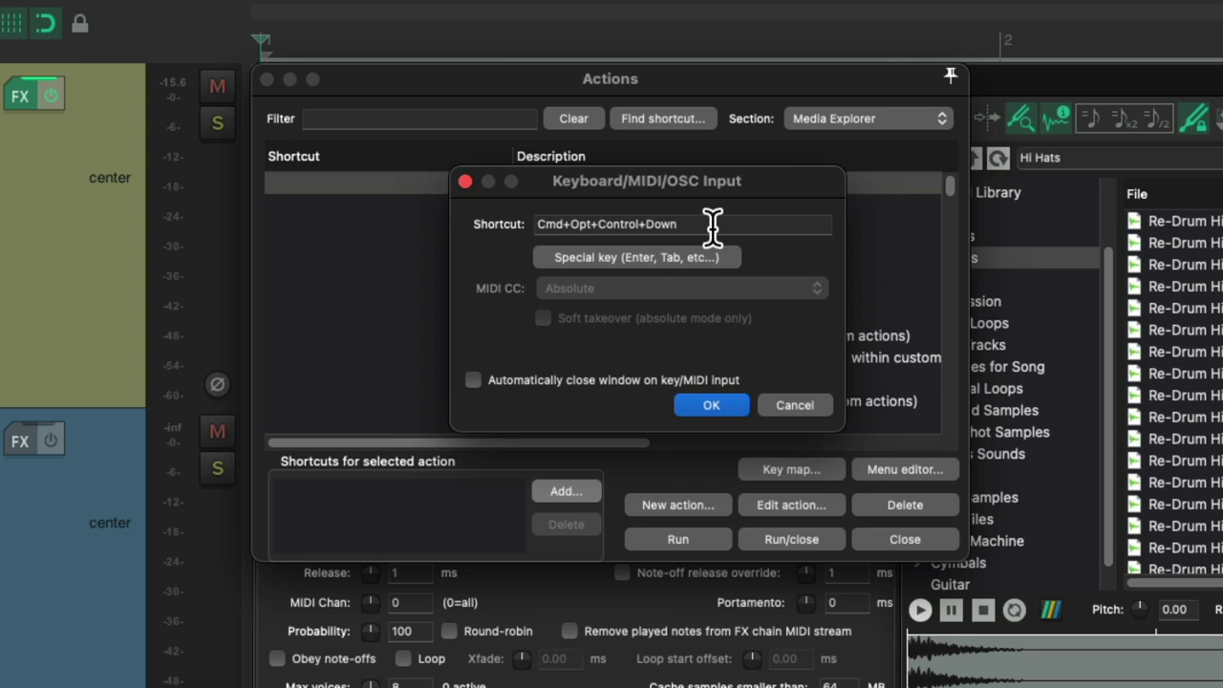
left_click(705, 401)
Step: Assign Cmd+Opt+Control+Up to Previous File into Sampler and check both shortcuts
left_click(639, 204)
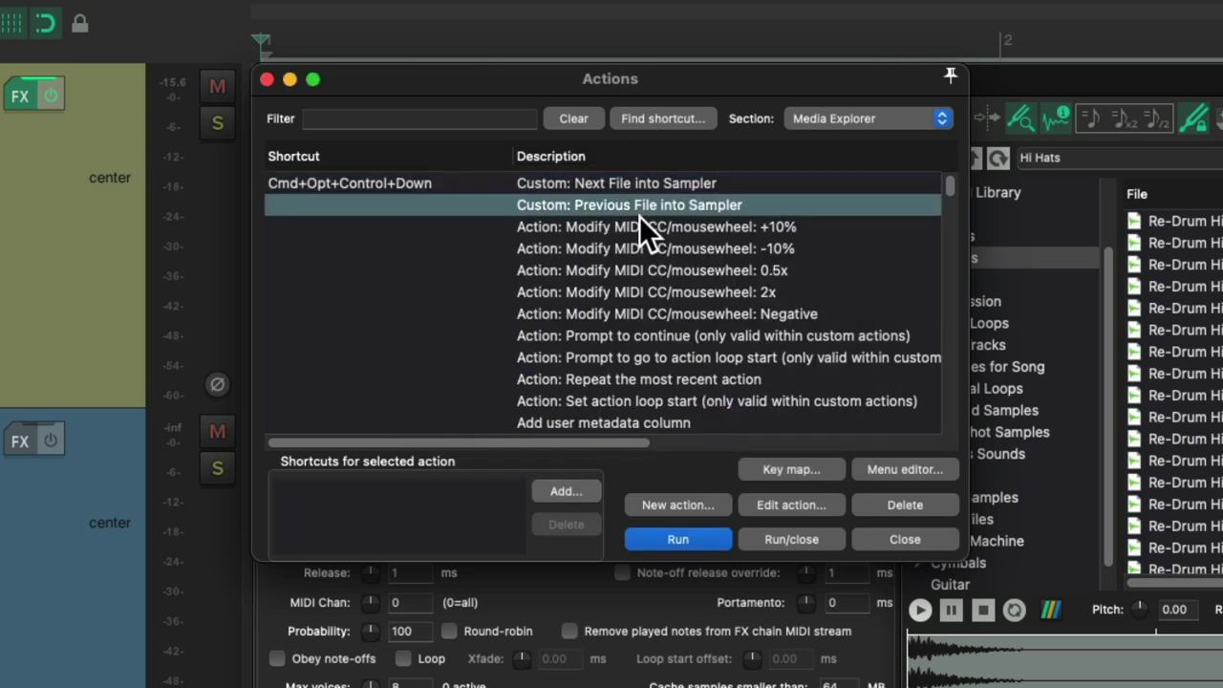
left_click(566, 489)
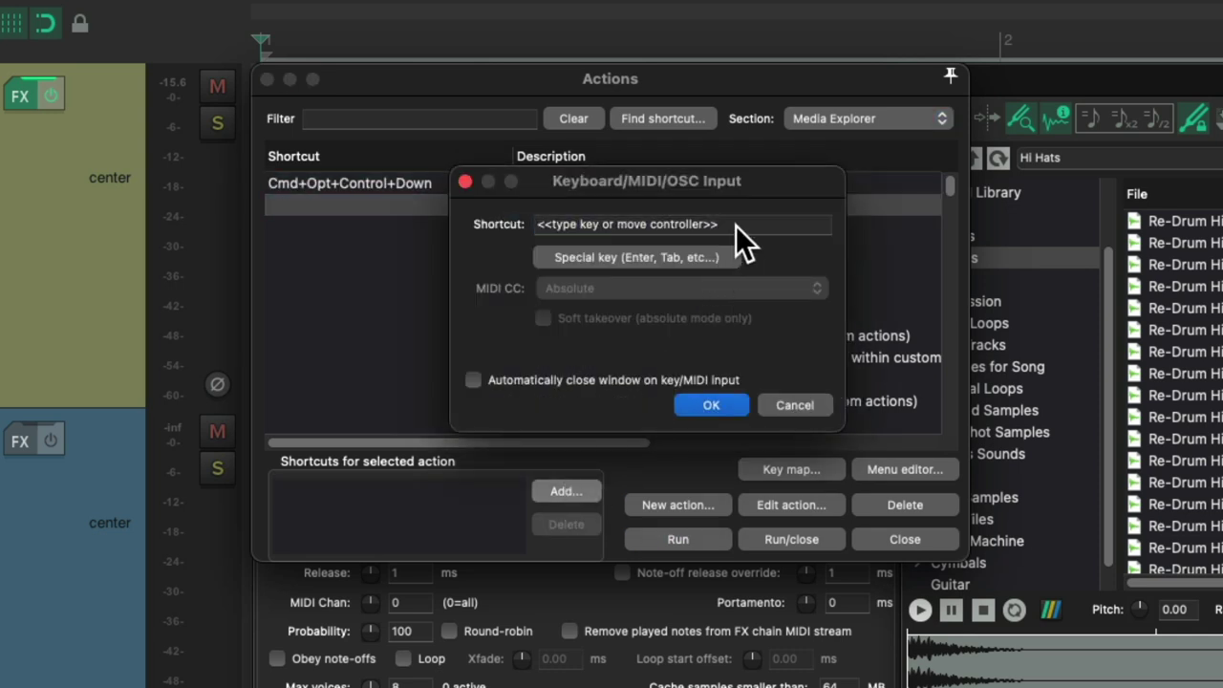
key("ctrl+alt+super+Up")
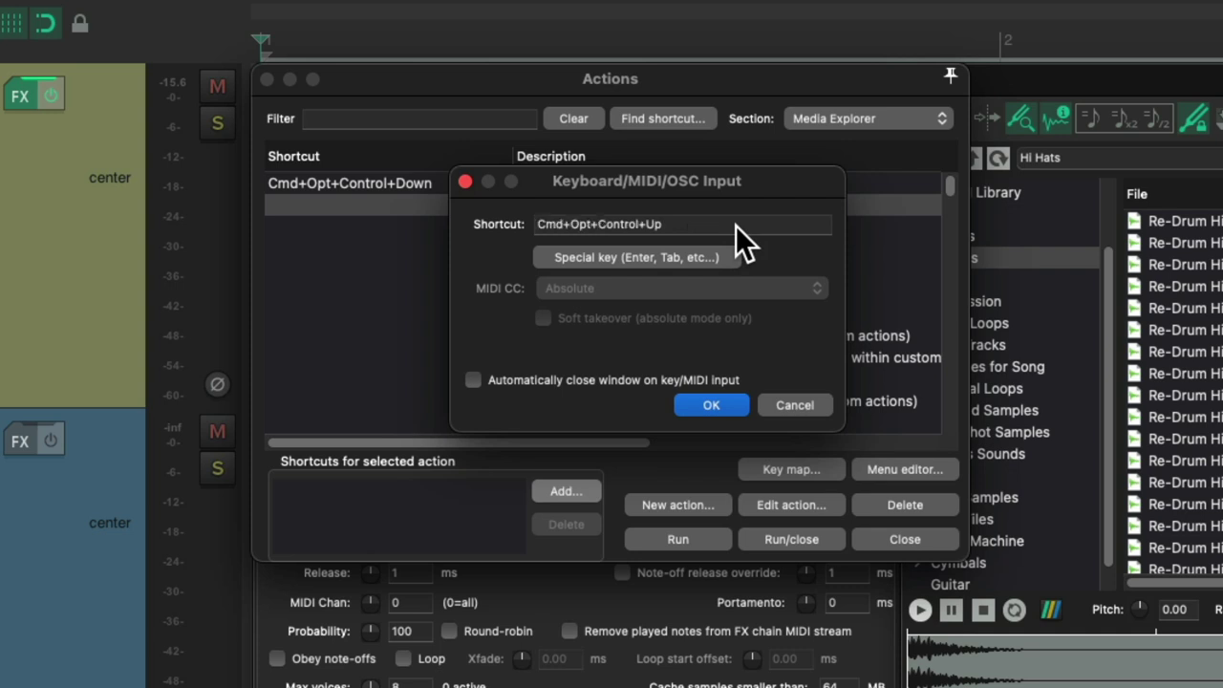
left_click(709, 403)
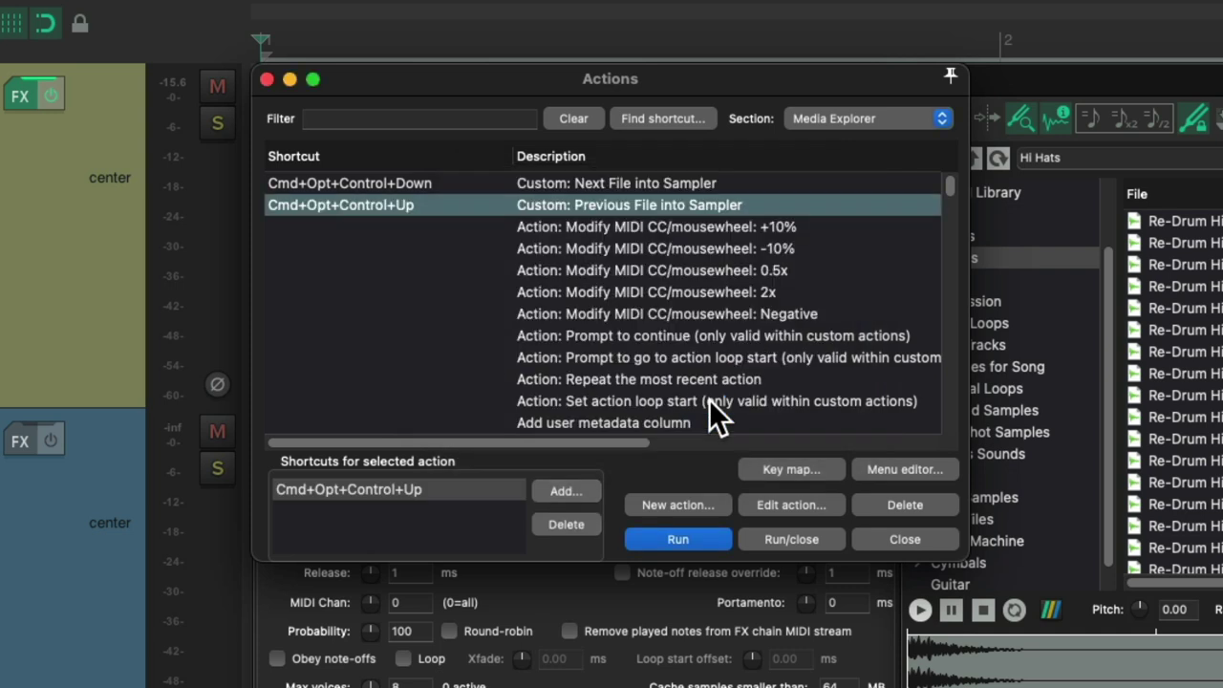
left_click(750, 184)
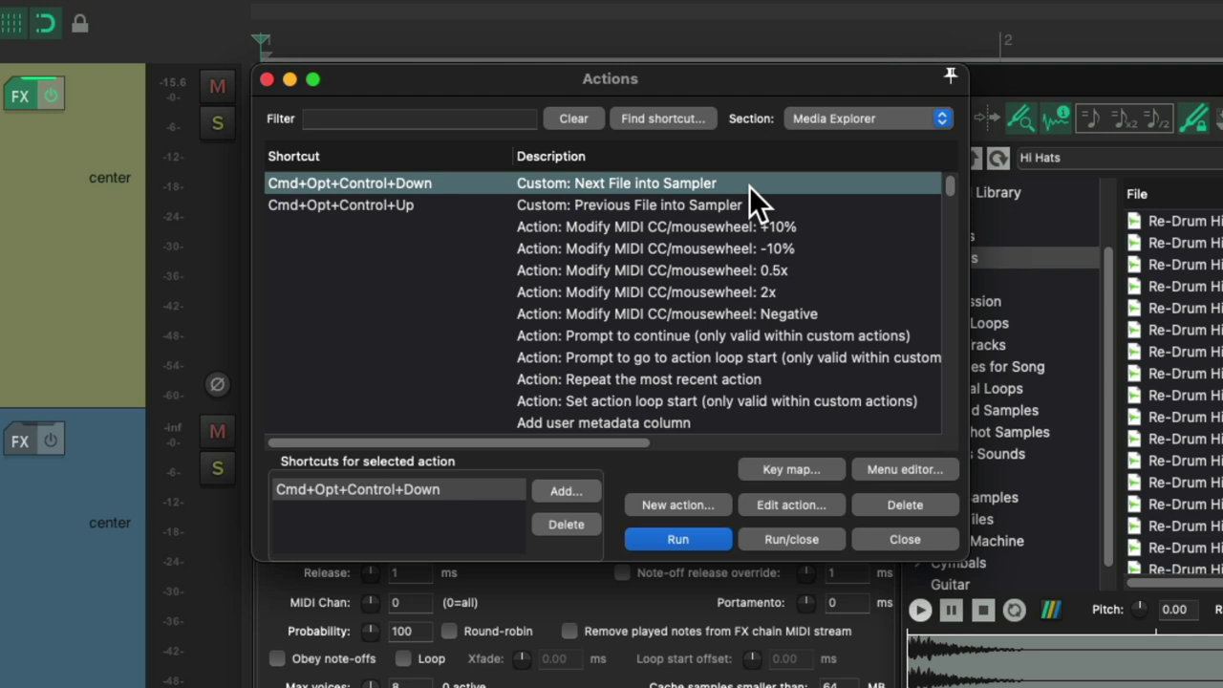
left_click(762, 206)
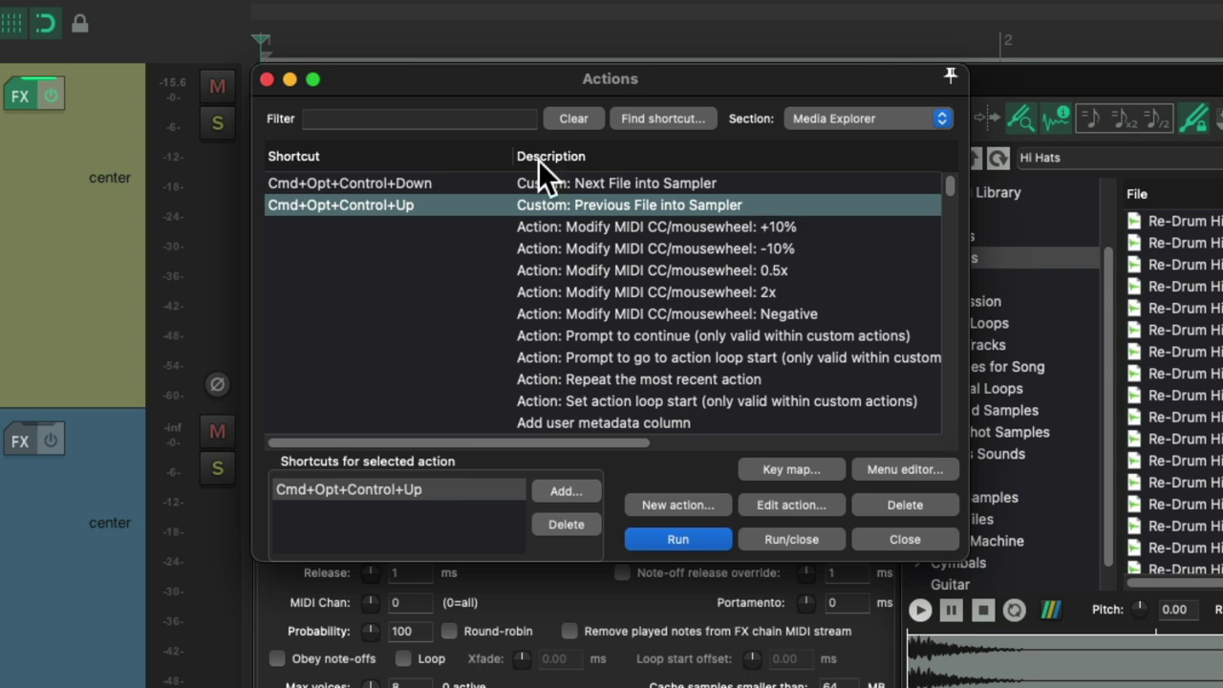
Step: Close the action list and preview Hi Hat 1, 2 and 3.wav in Media Explorer, reselecting Hi Hat 2
left_click(268, 80)
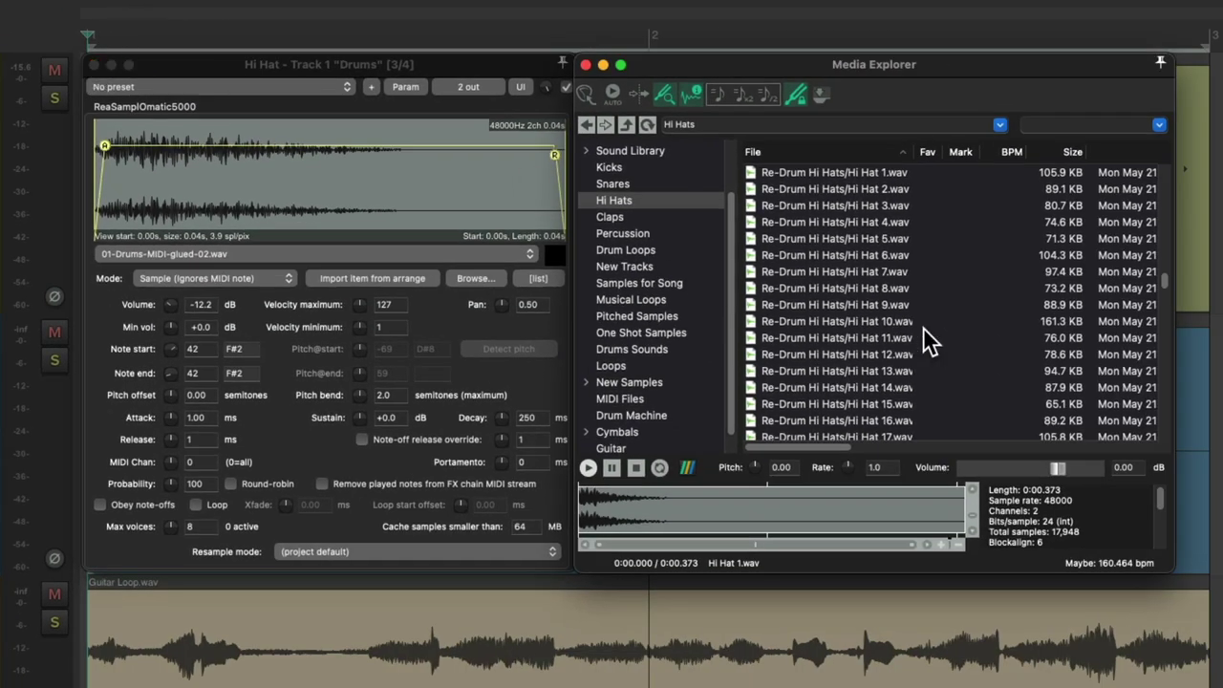
left_click(927, 173)
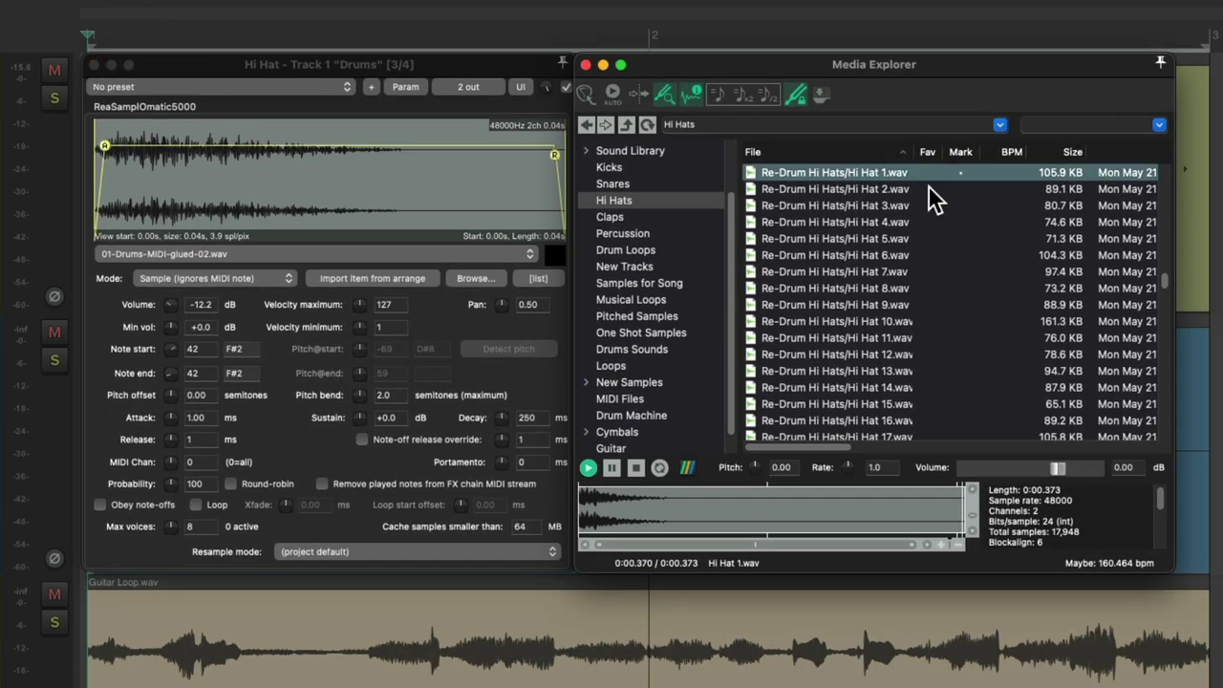
left_click(927, 189)
left_click(927, 204)
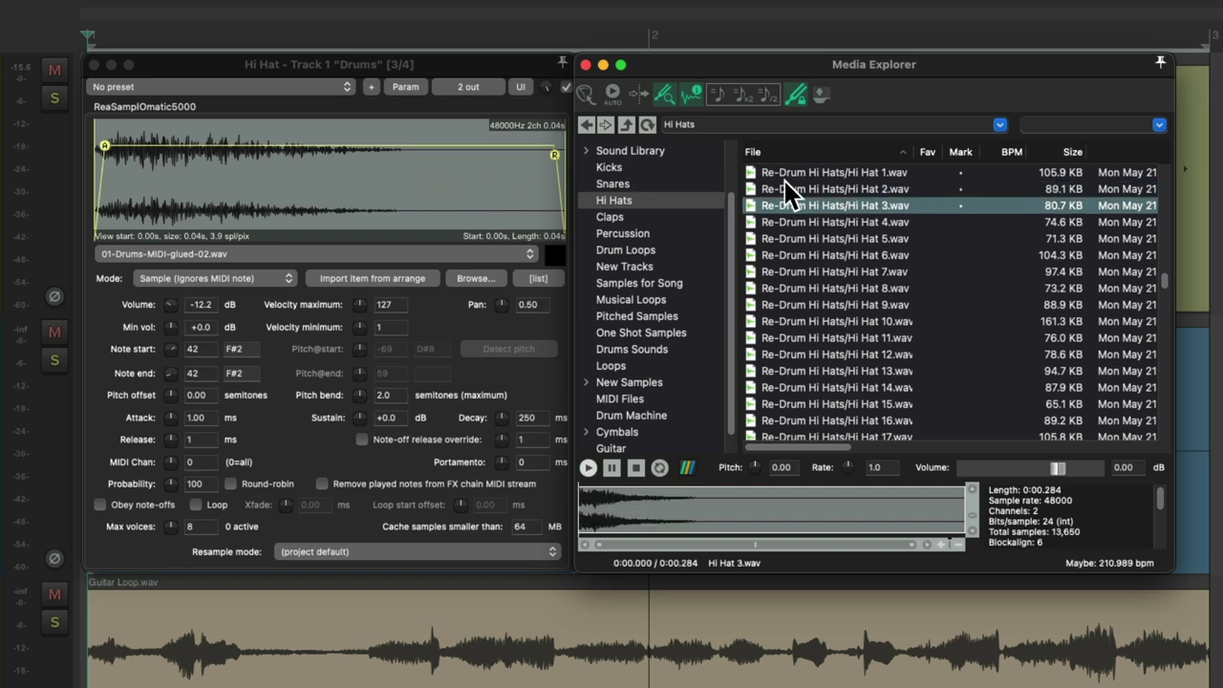
left_click(832, 188)
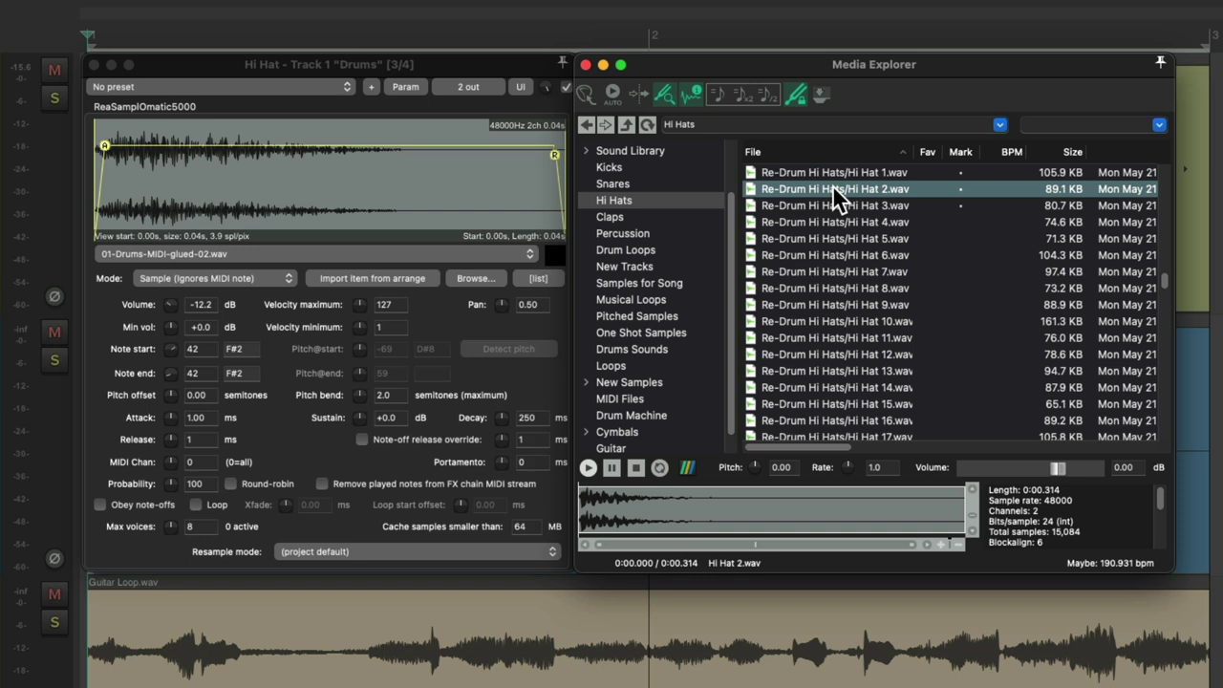
Step: Step forward and back with the new shortcuts, leaving Hi Hat 1.wav loaded in the sampler
key("Down")
key("Down")
key("Down")
key("Down")
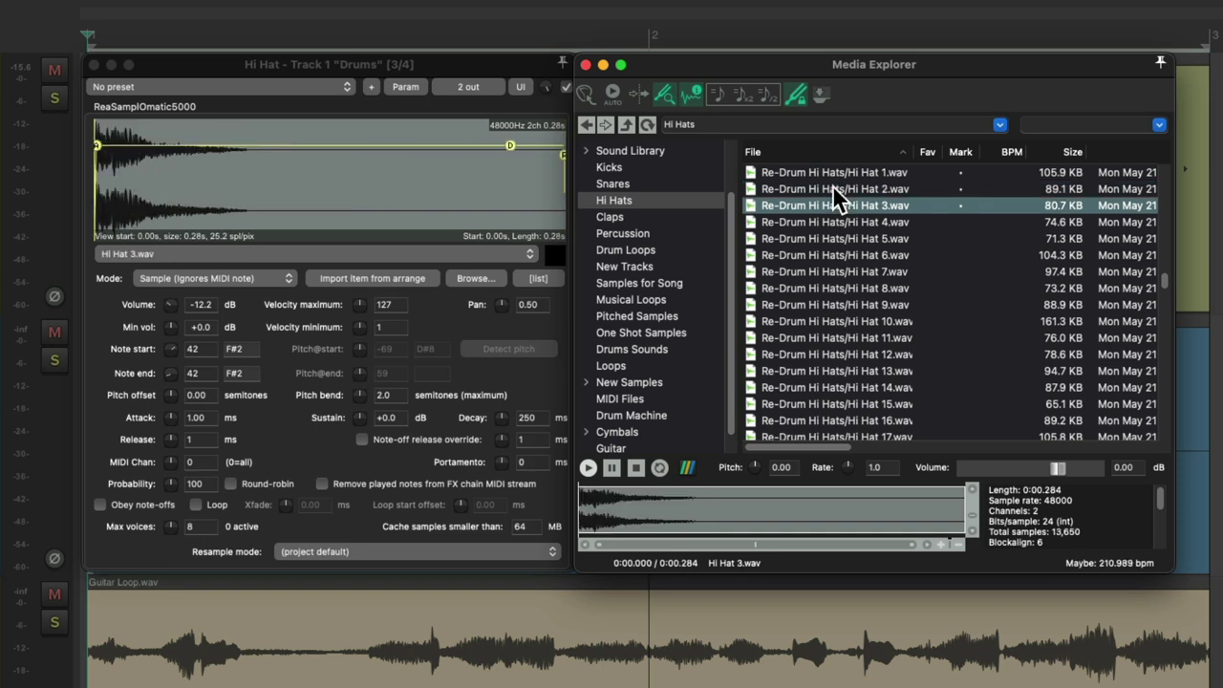
key("Down")
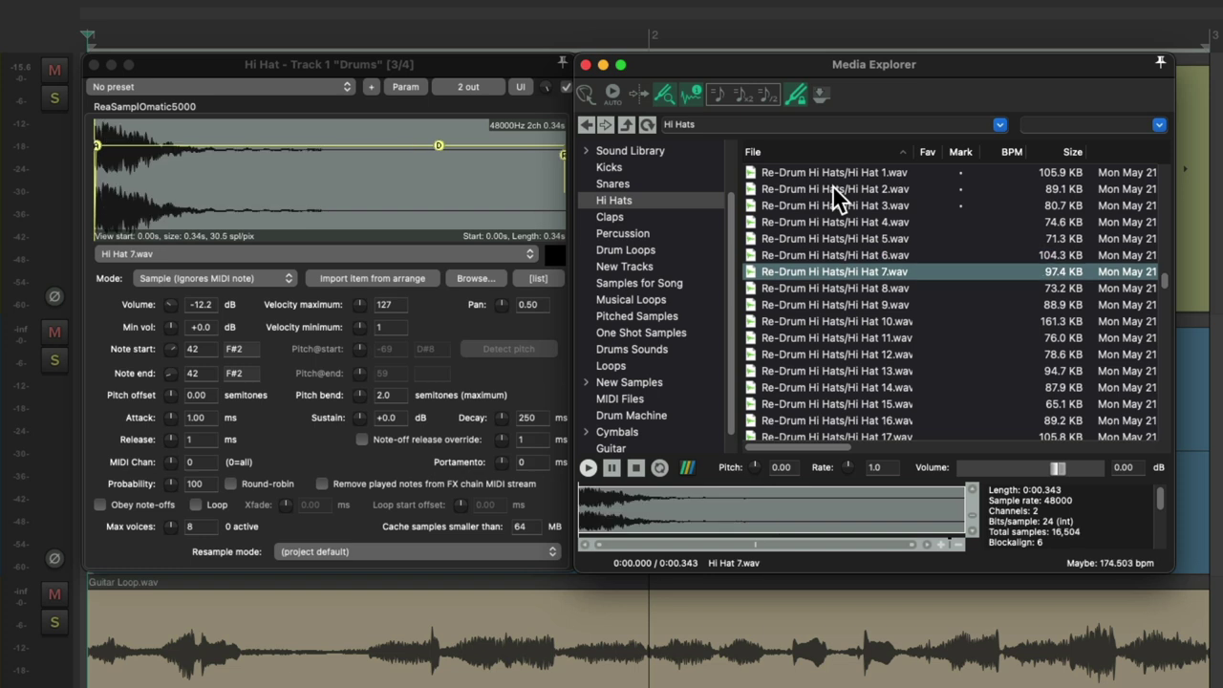
key("Up")
key("Up")
key("Up")
key("Up")
key("Up")
key("Up")
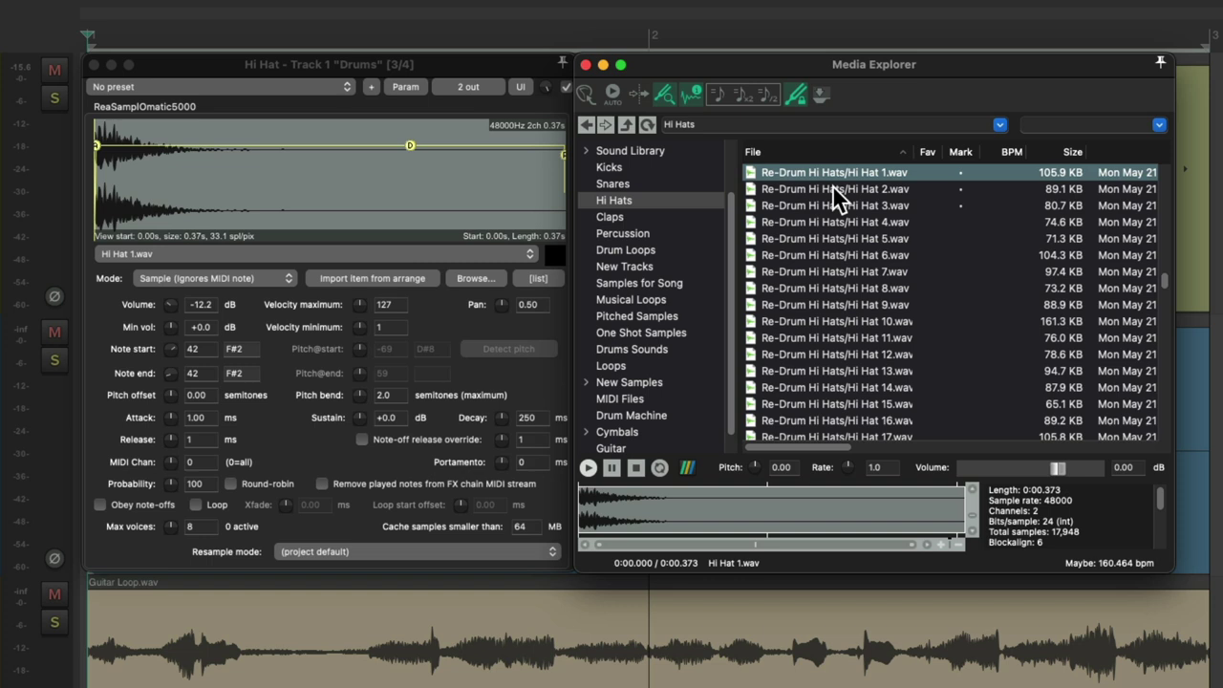
Step: Play the song and step the sampler forward from Hi Hat 2.wav through the hi-hats, settling on Hi Hat 15.wav
key("space")
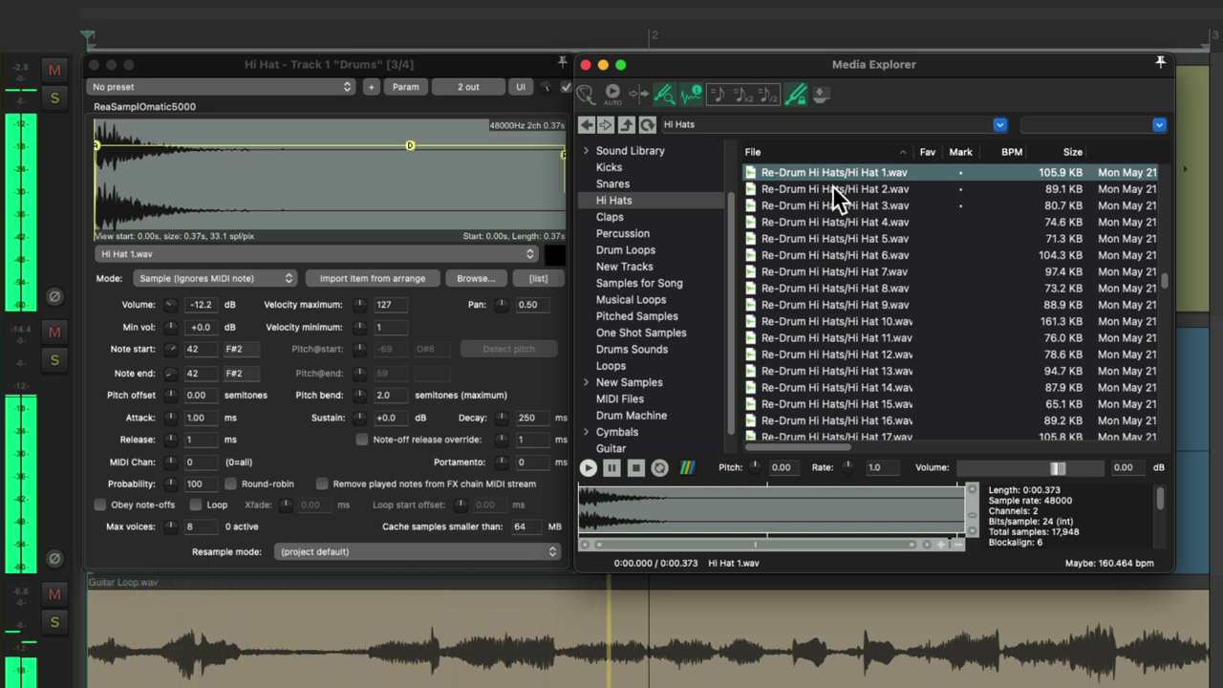
left_click(832, 186)
key("Down")
key("Down")
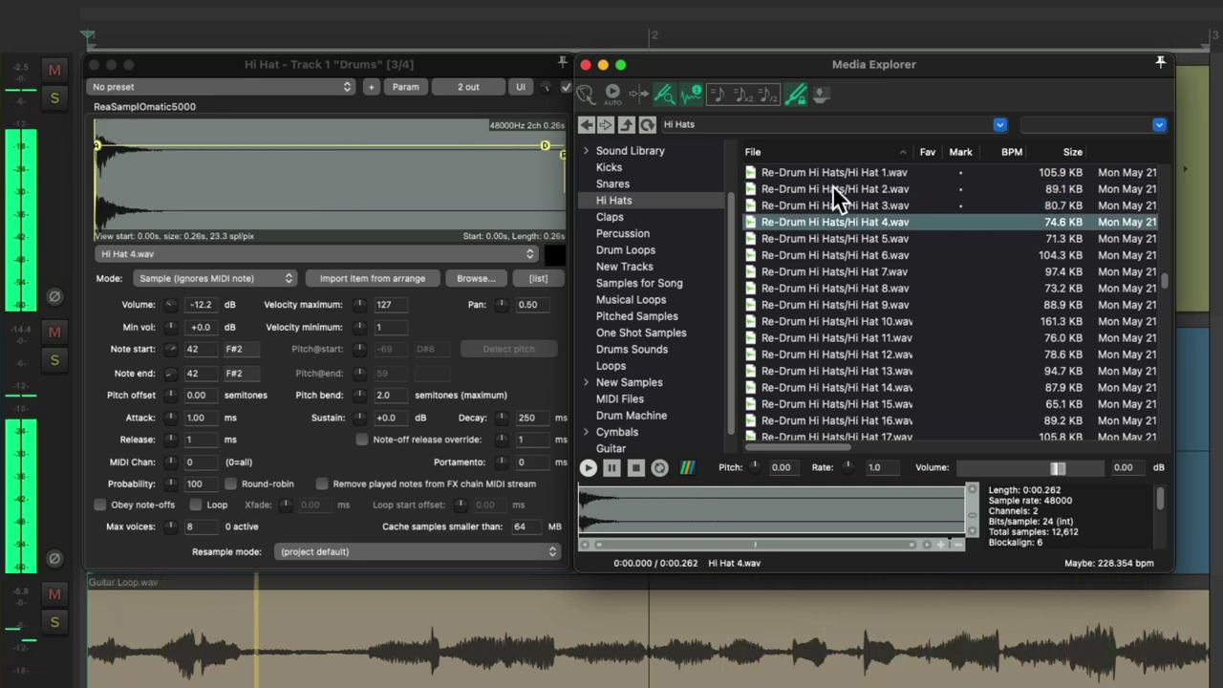
key("Down")
key("Down")
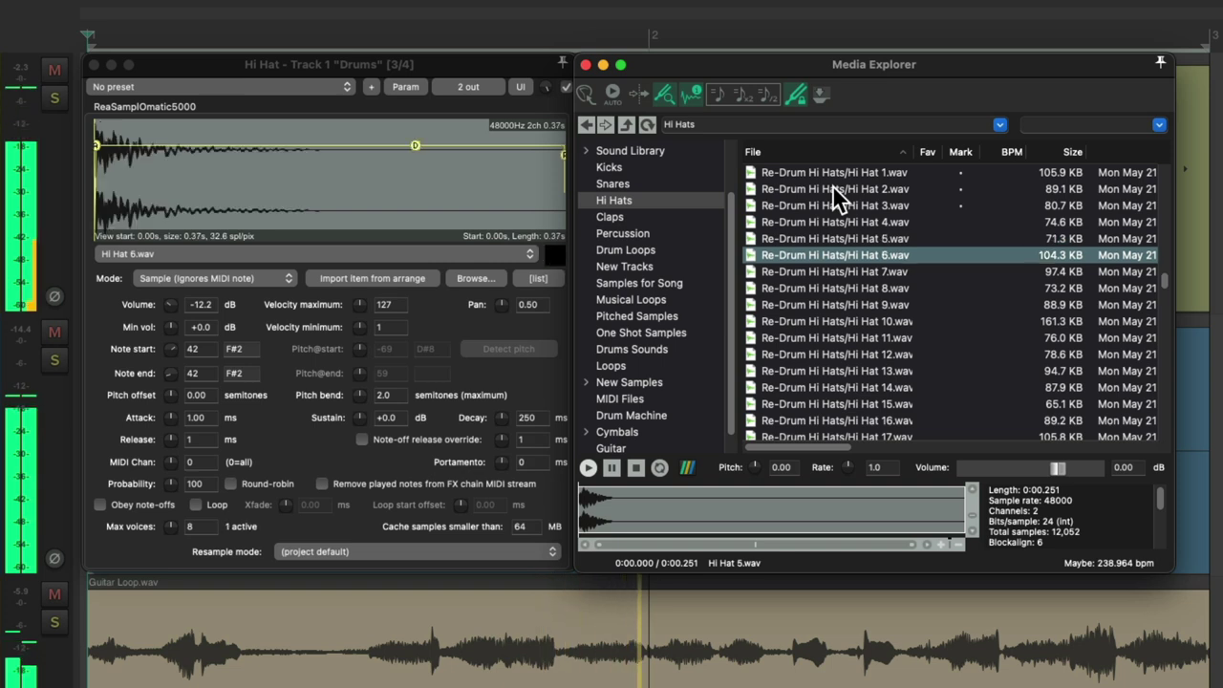
key("Down")
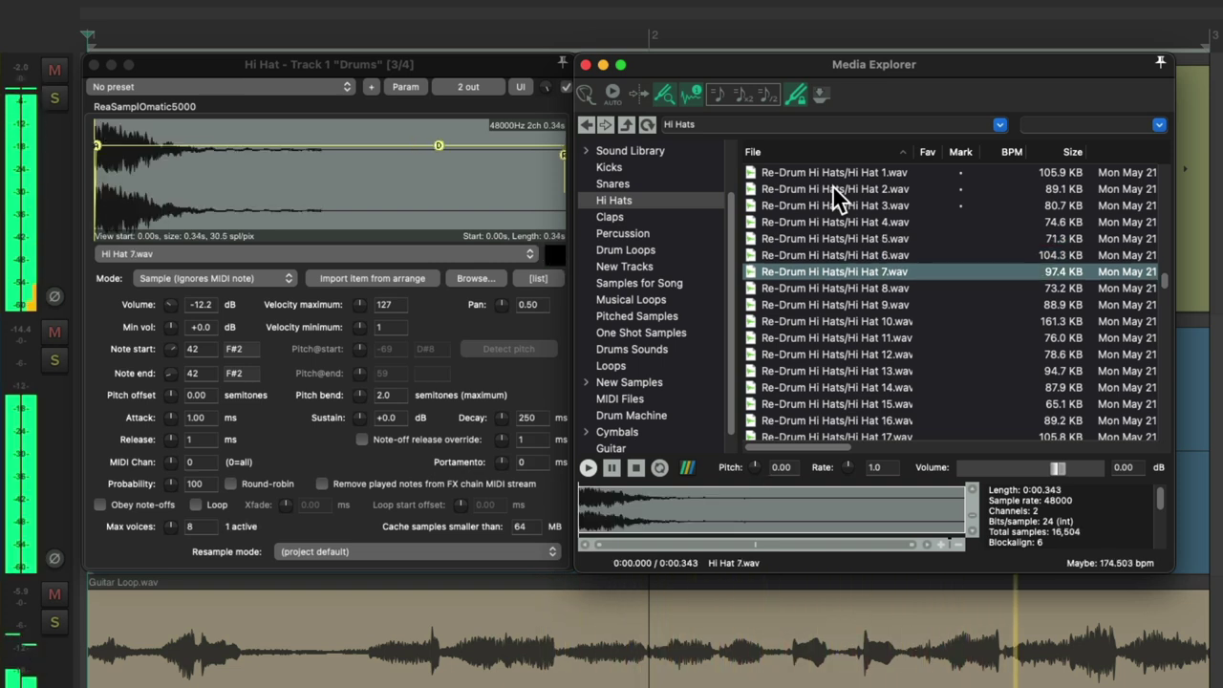
key("Down")
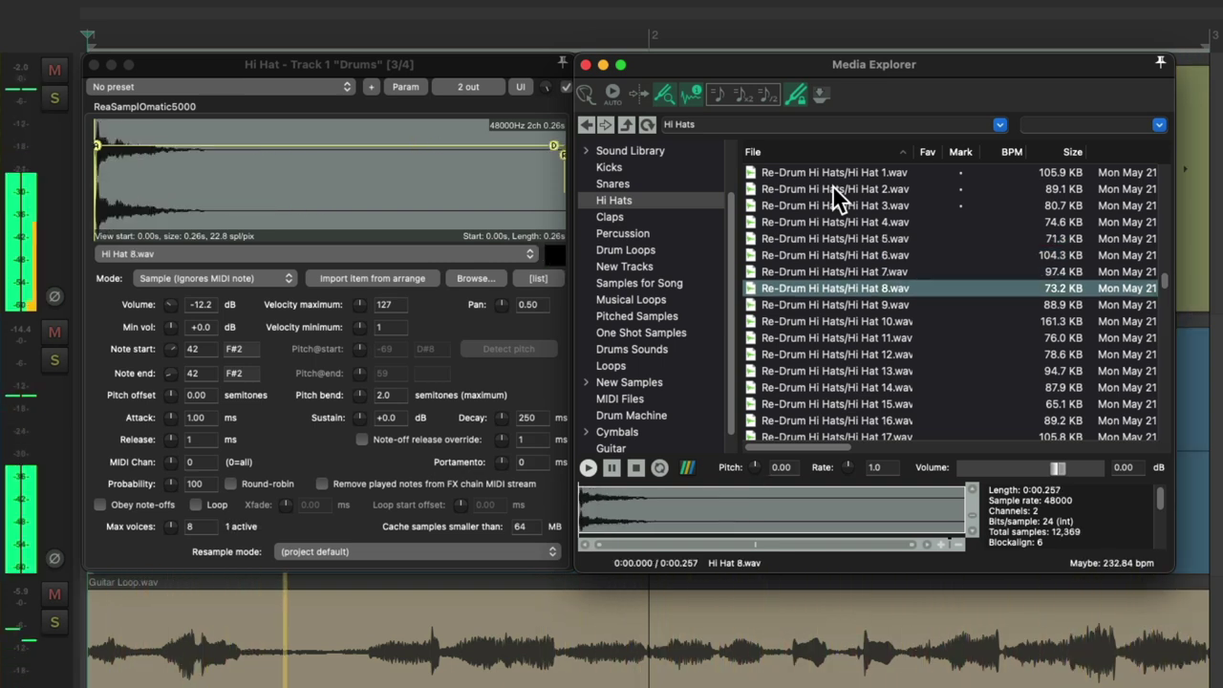
key("Down")
key("Down")
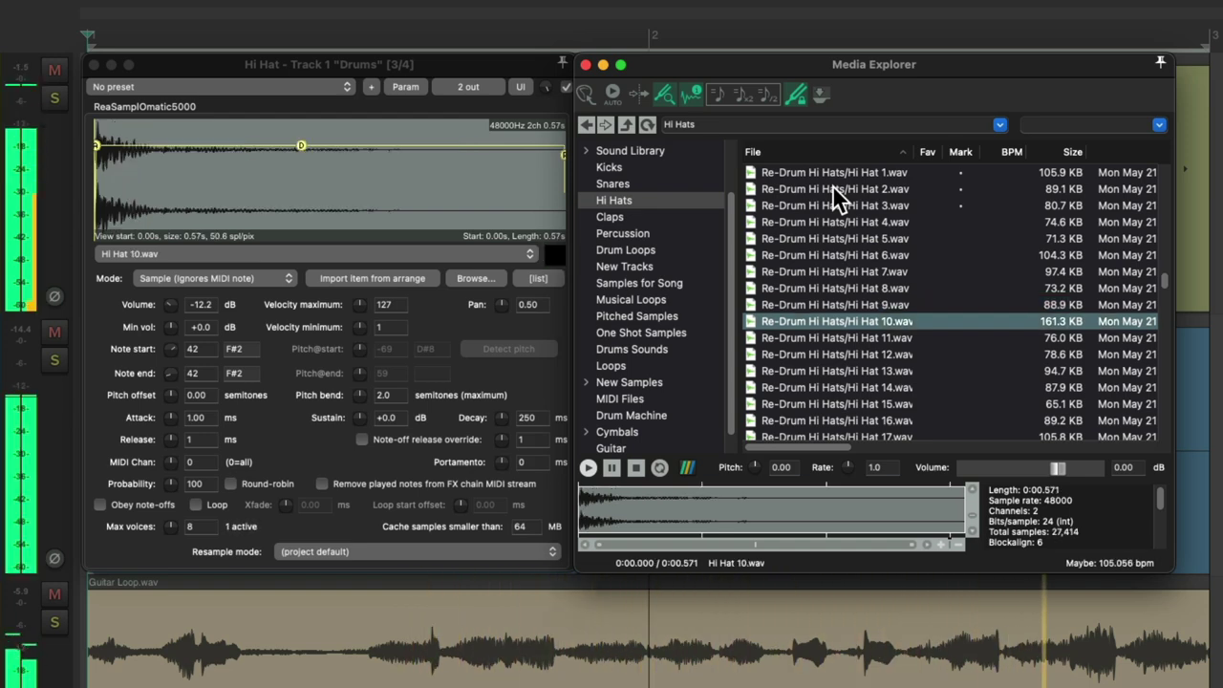
key("Down")
key("Down")
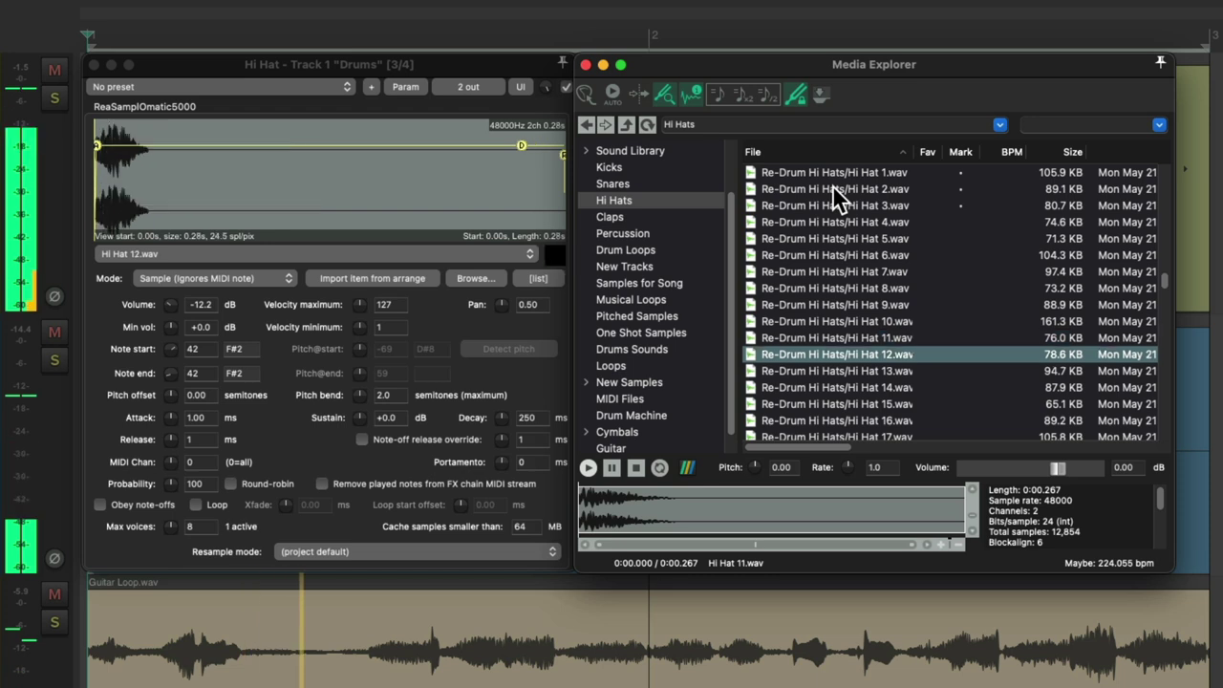
key("Down")
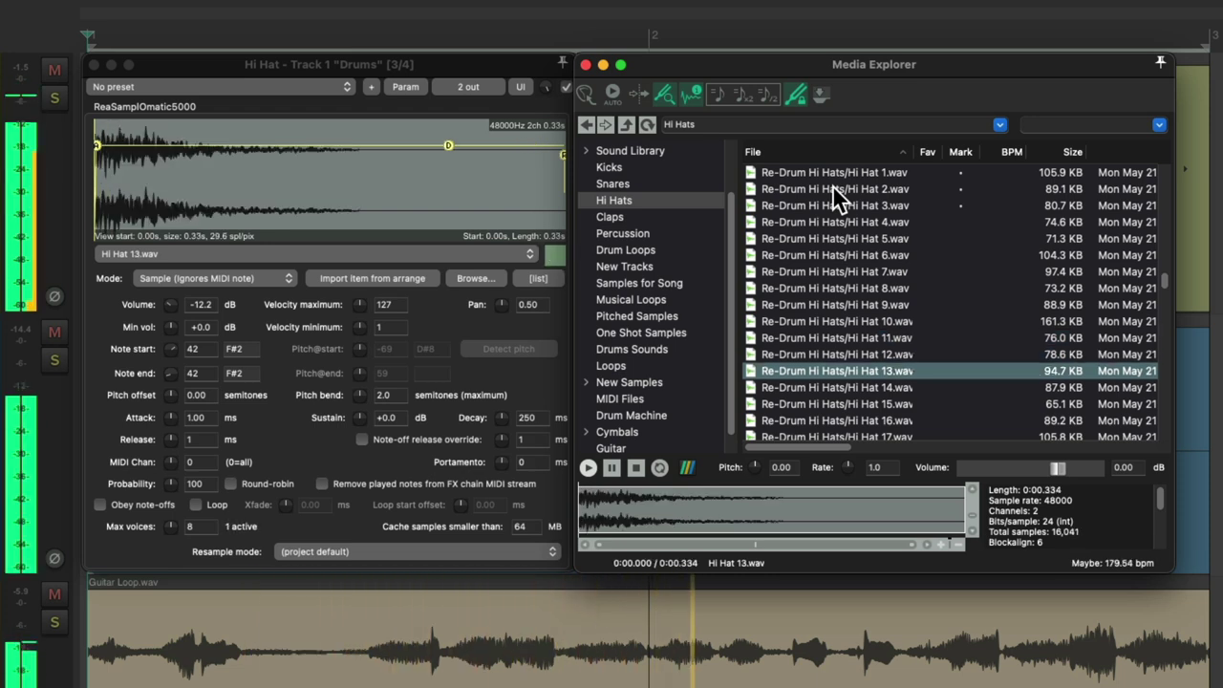
key("Down")
key("Down")
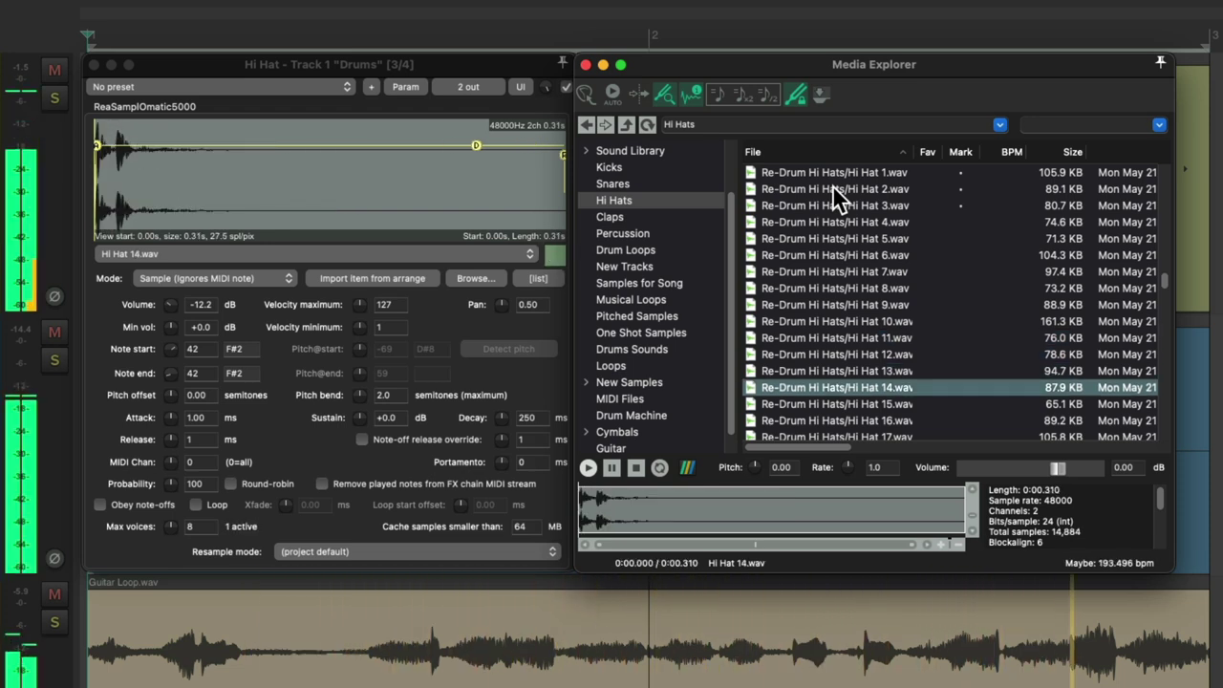
key("Down")
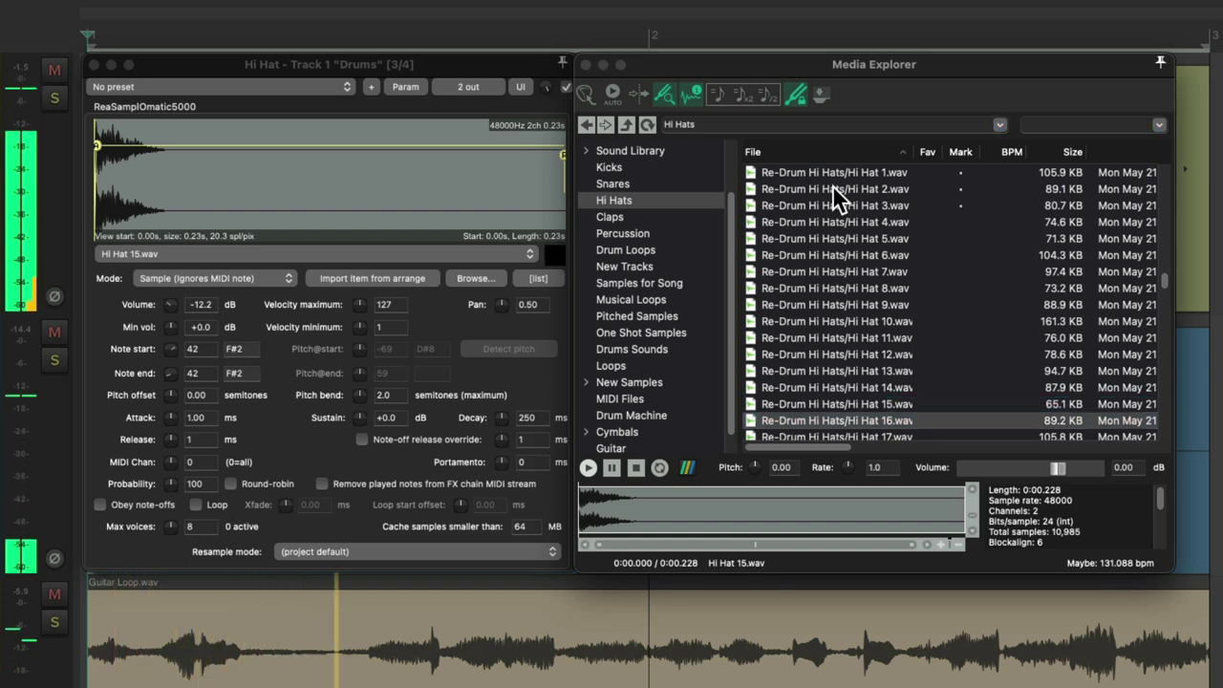
key("Up")
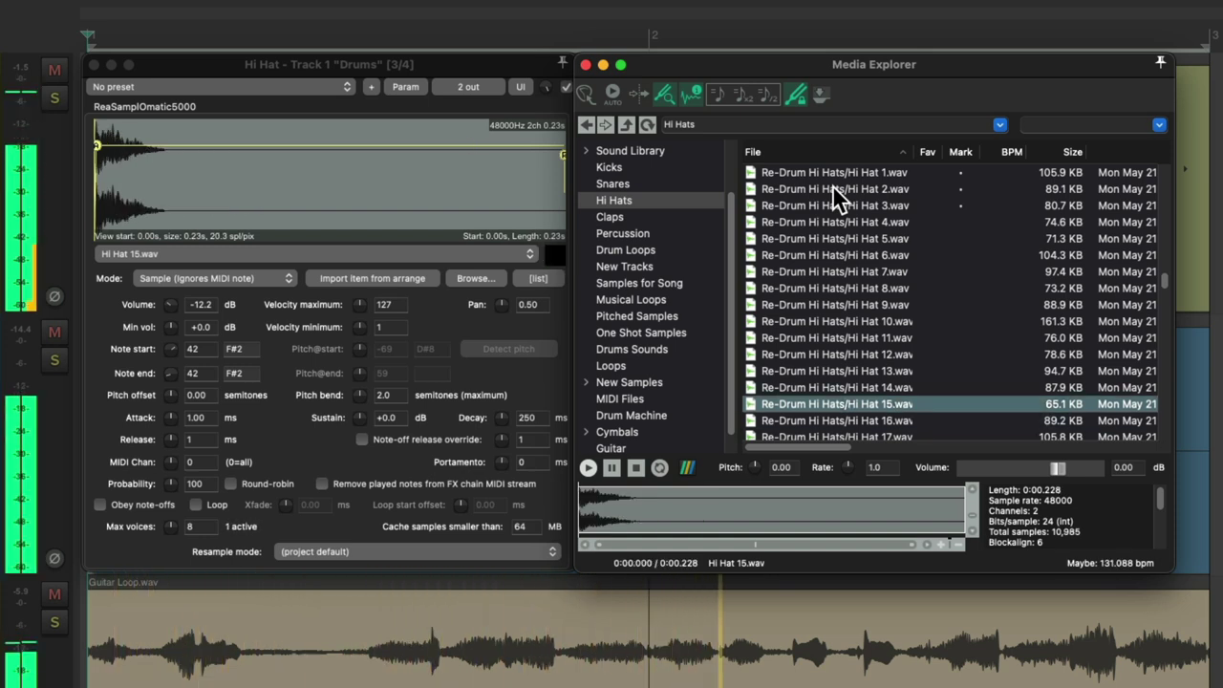